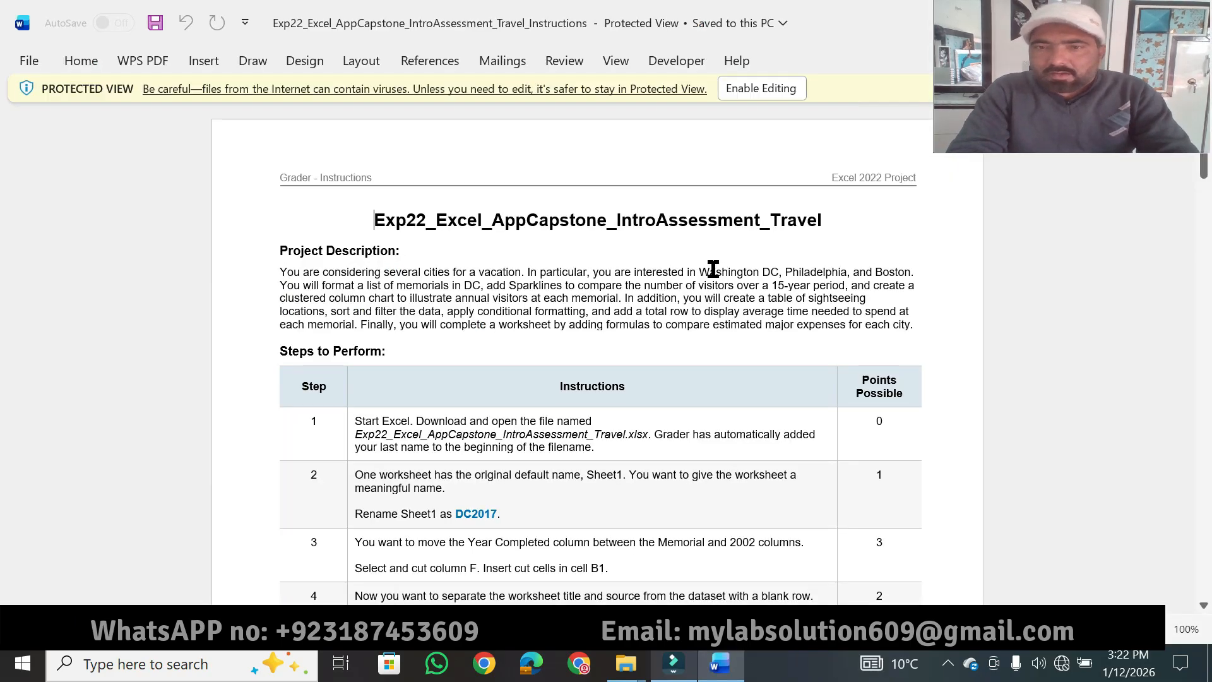
# Enable editing of the protected instructions document and set its zoom to 140%.
pyautogui.click(790, 90)
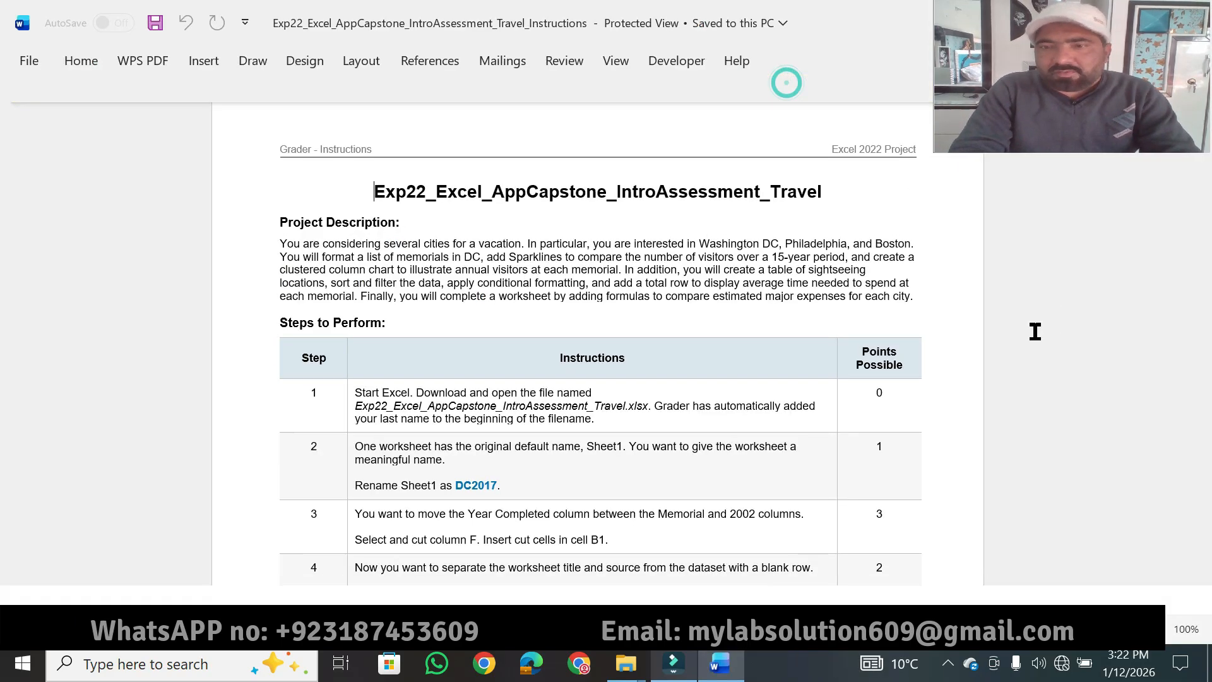
pyautogui.click(1156, 633)
pyautogui.click(1155, 633)
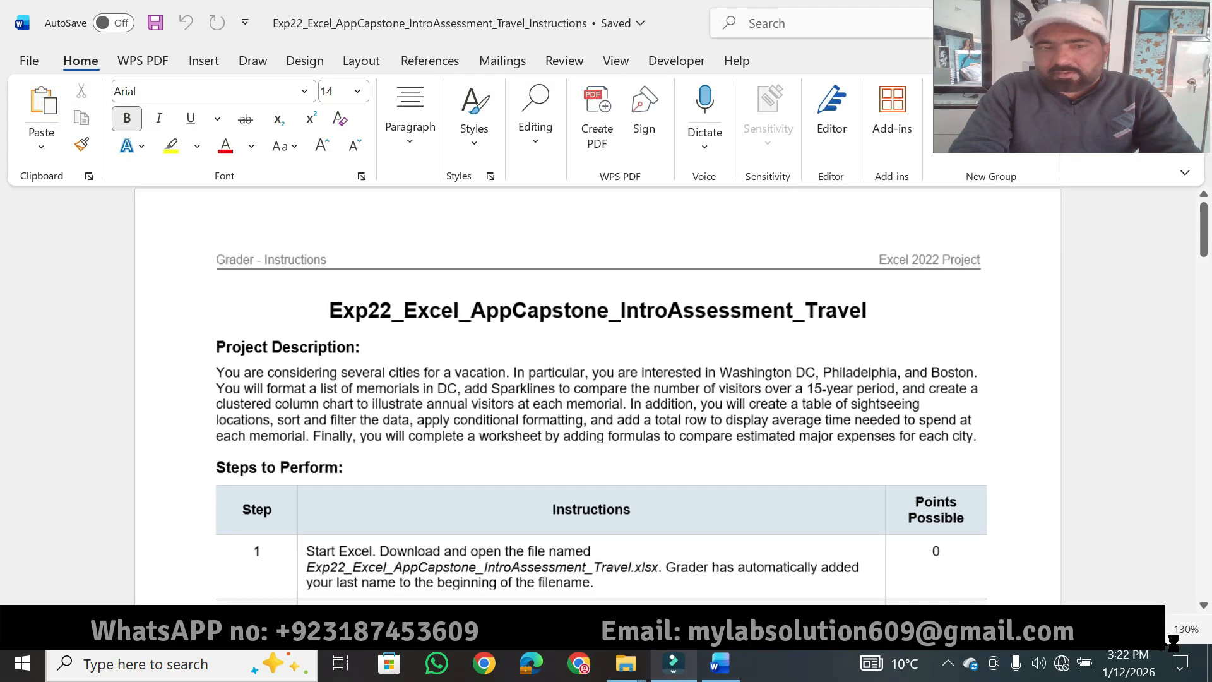
pyautogui.click(1156, 633)
pyautogui.click(1156, 633)
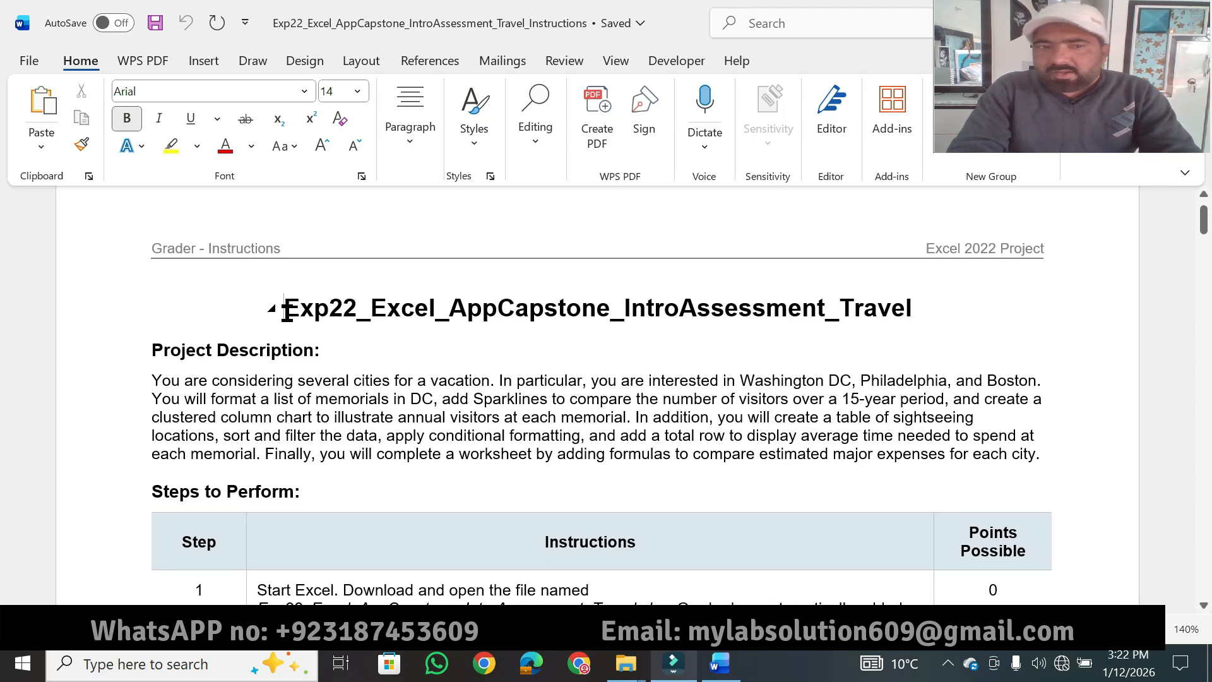
# Set the title Exp22_Excel_AppCapstone_IntroAssessment_Travel to font size 18 and highlight it in yellow.
pyautogui.moveTo(287, 310); pyautogui.dragTo(488, 310)
pyautogui.moveTo(617, 297); pyautogui.dragTo(711, 298)
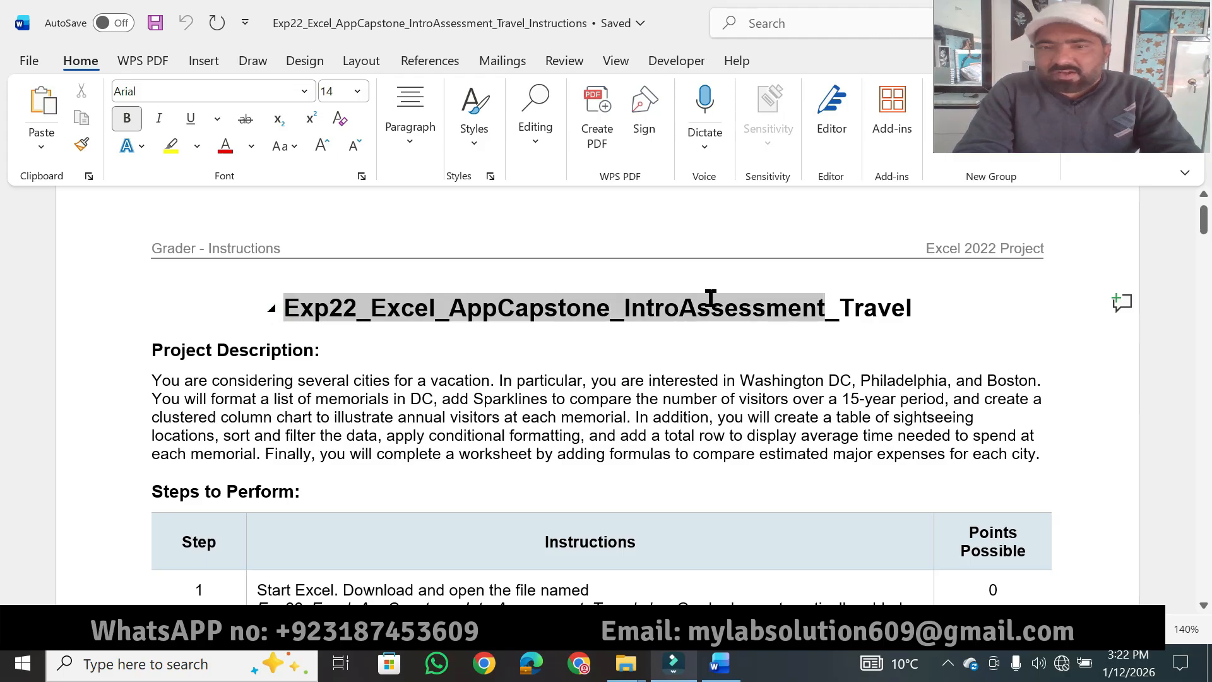
pyautogui.moveTo(799, 298); pyautogui.dragTo(903, 302)
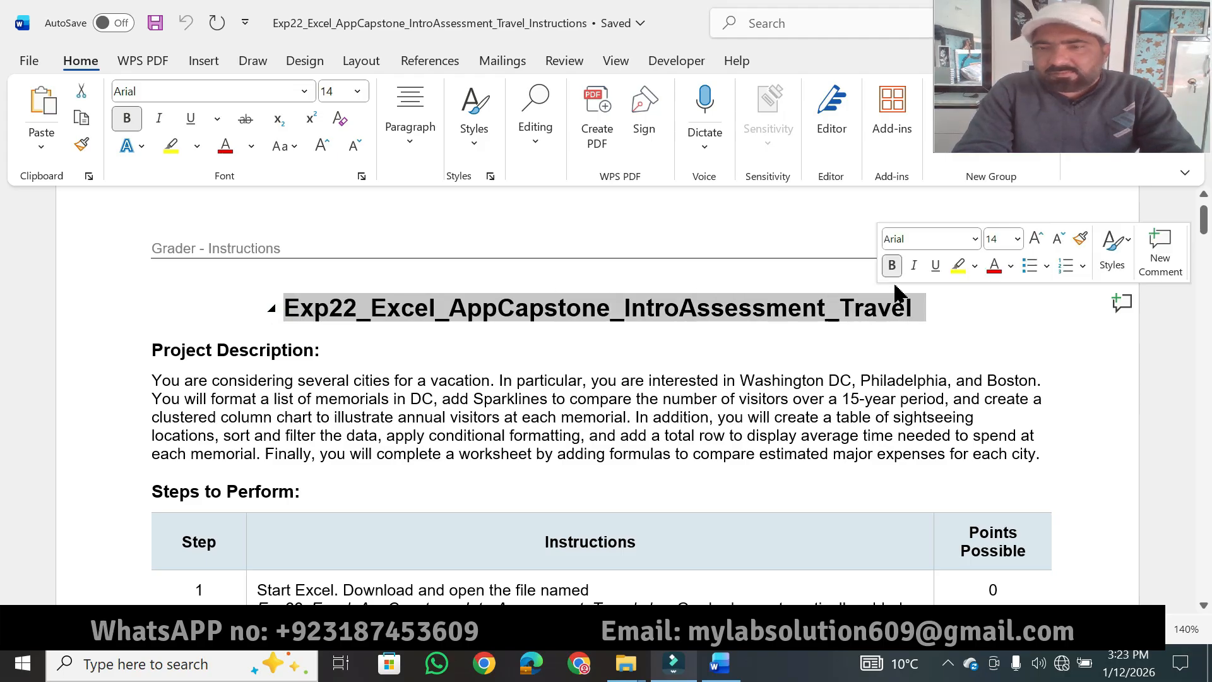
pyautogui.click(1018, 240)
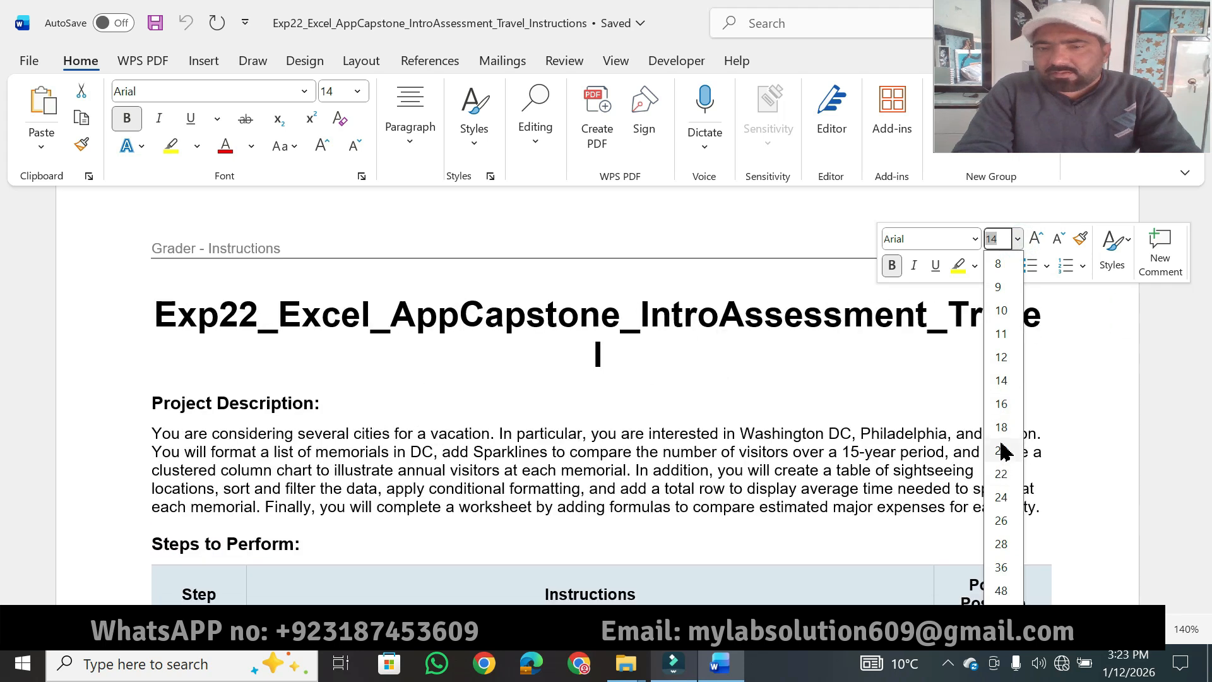
pyautogui.click(1002, 430)
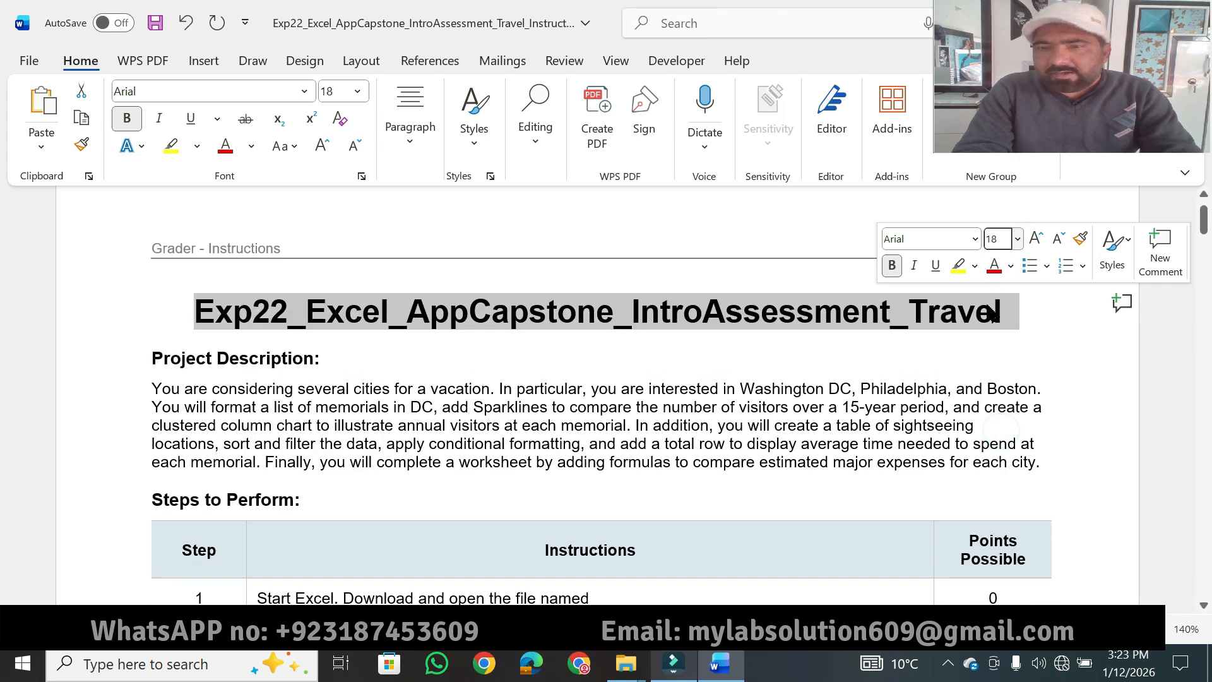
pyautogui.click(959, 265)
# Set the "Project Description:" heading to font size 18 and highlight it in yellow.
pyautogui.moveTo(326, 364); pyautogui.dragTo(166, 362)
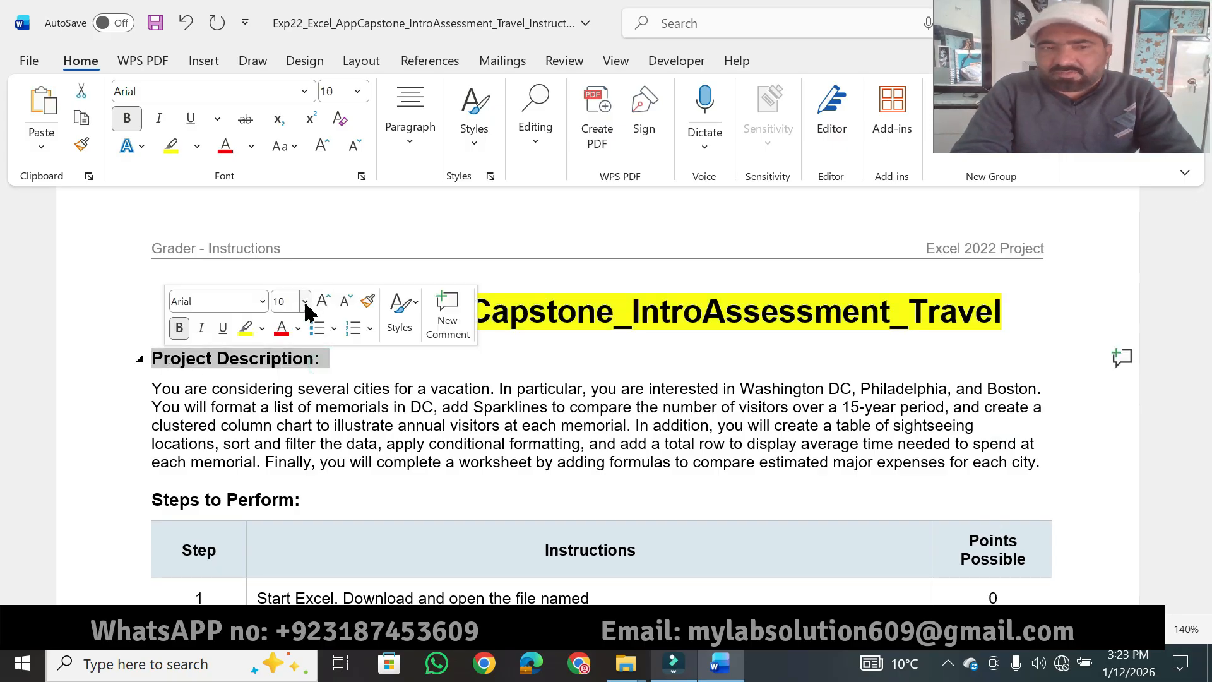
pyautogui.click(304, 302)
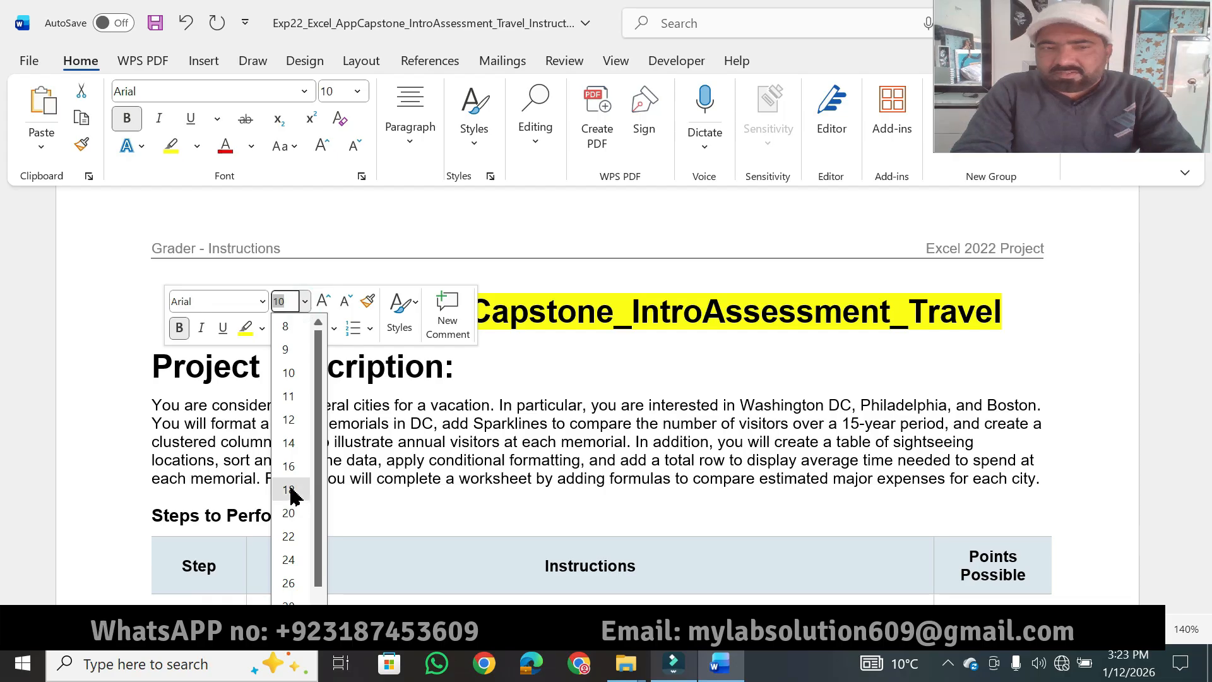
pyautogui.click(289, 491)
pyautogui.click(245, 330)
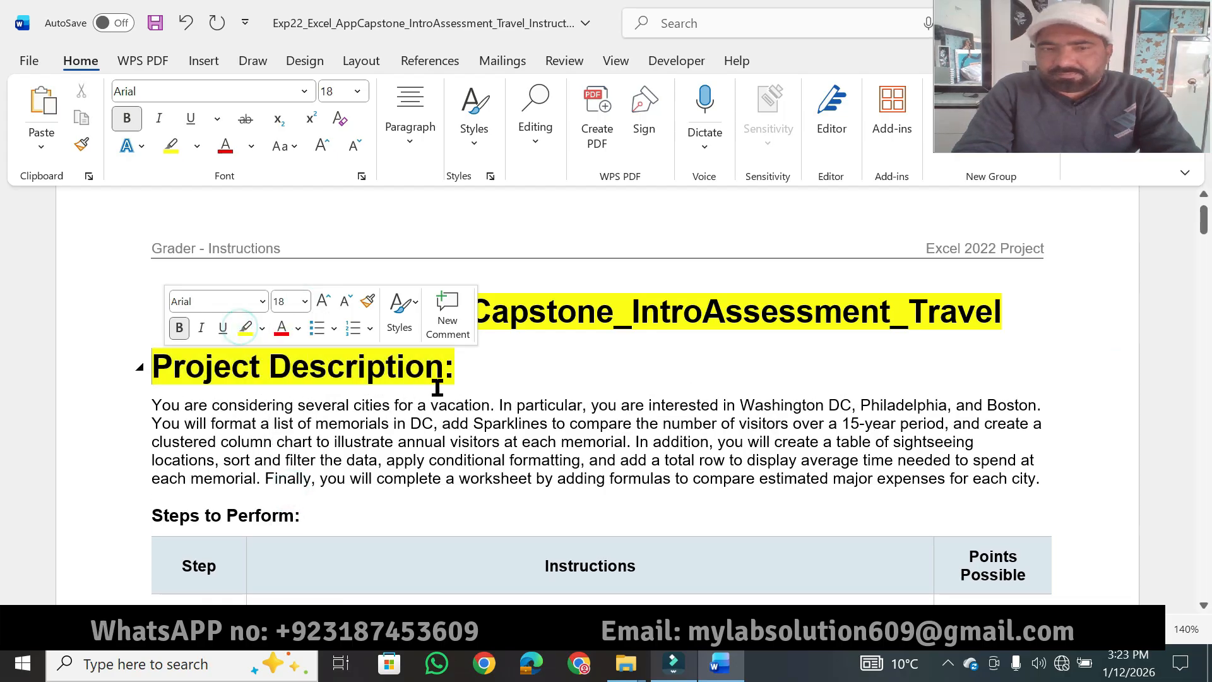
pyautogui.click(480, 377)
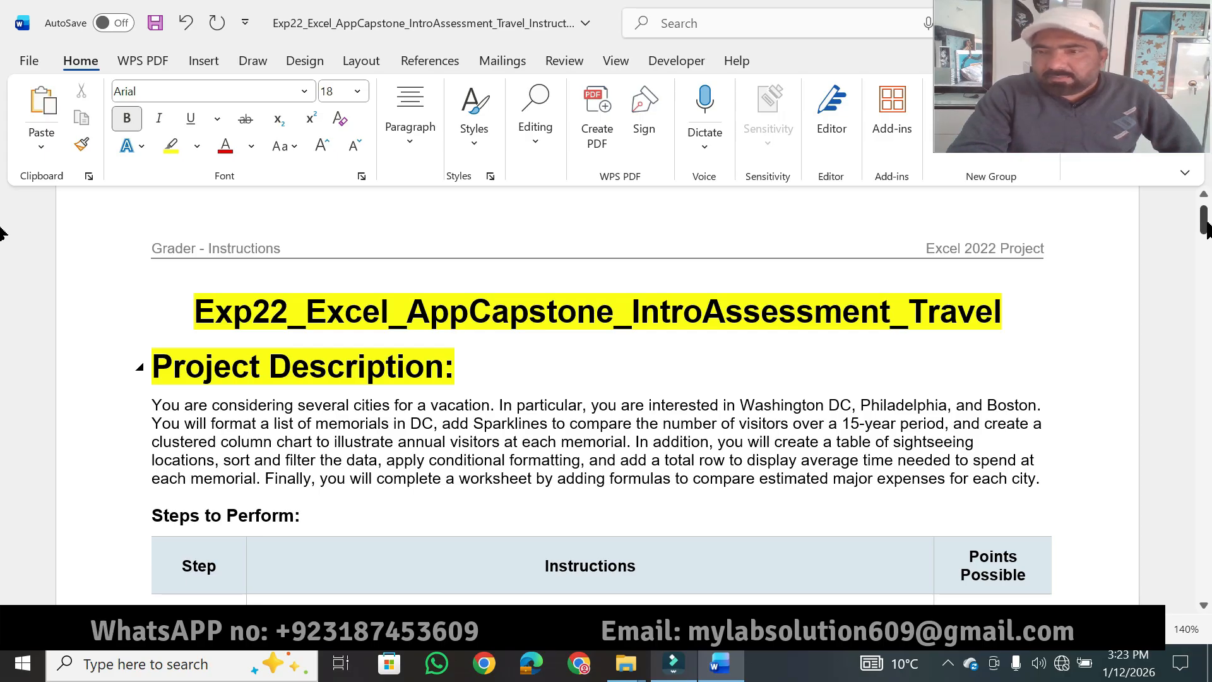
# Highlight the step 32 instruction at the end of the table in yellow and return to the document's beginning.
pyautogui.moveTo(1203, 221); pyautogui.dragTo(1204, 550)
pyautogui.moveTo(303, 446); pyautogui.dragTo(259, 442)
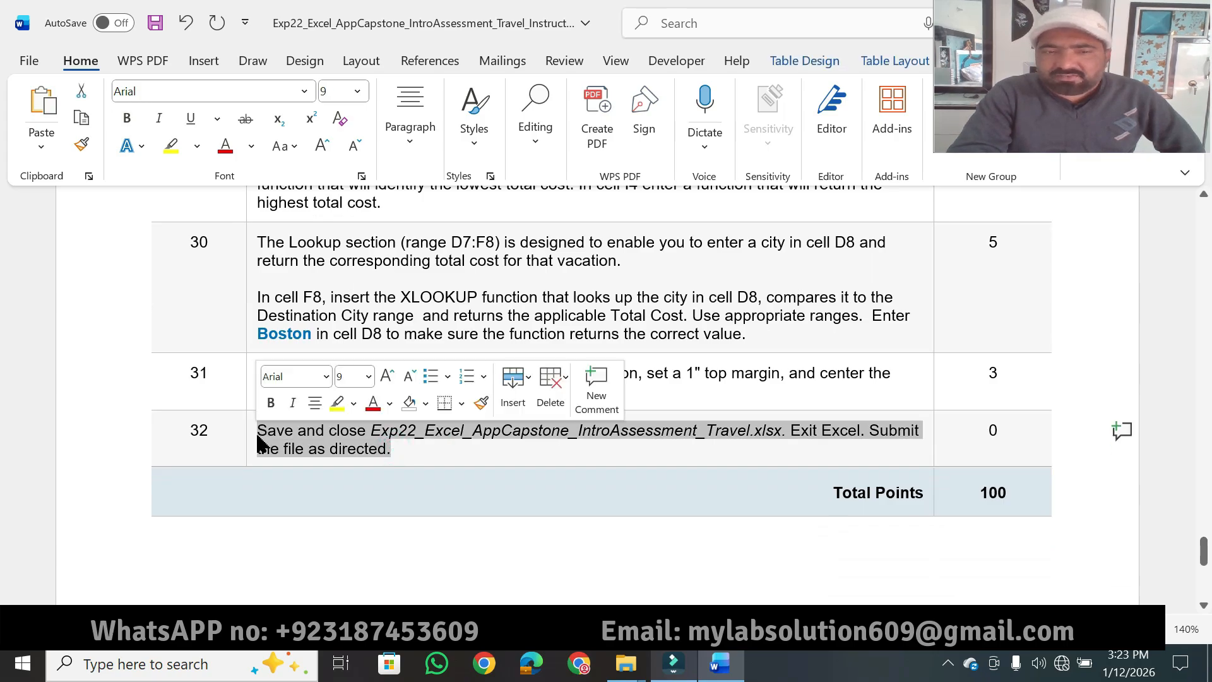
pyautogui.click(338, 403)
pyautogui.moveTo(1205, 556); pyautogui.dragTo(1203, 230)
pyautogui.click(1195, 271)
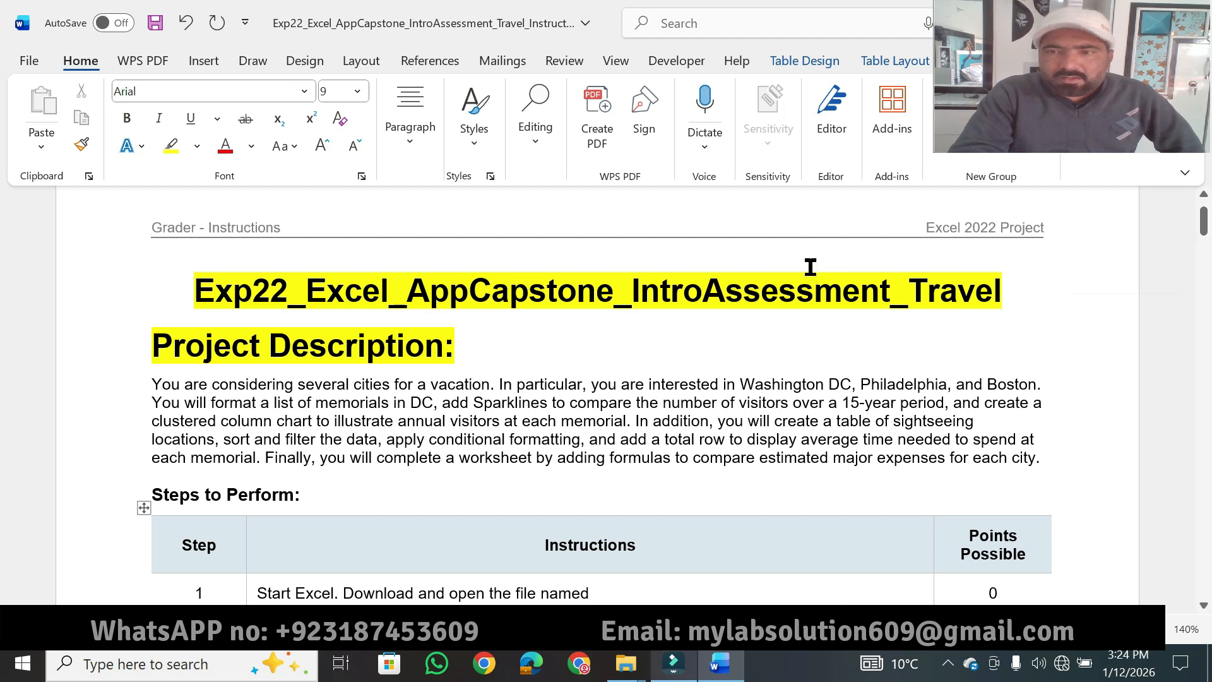
# Highlight the key phrases of the Project Description paragraph in yellow, from "considering several cities for a vacation" through "each city".
pyautogui.click(163, 156)
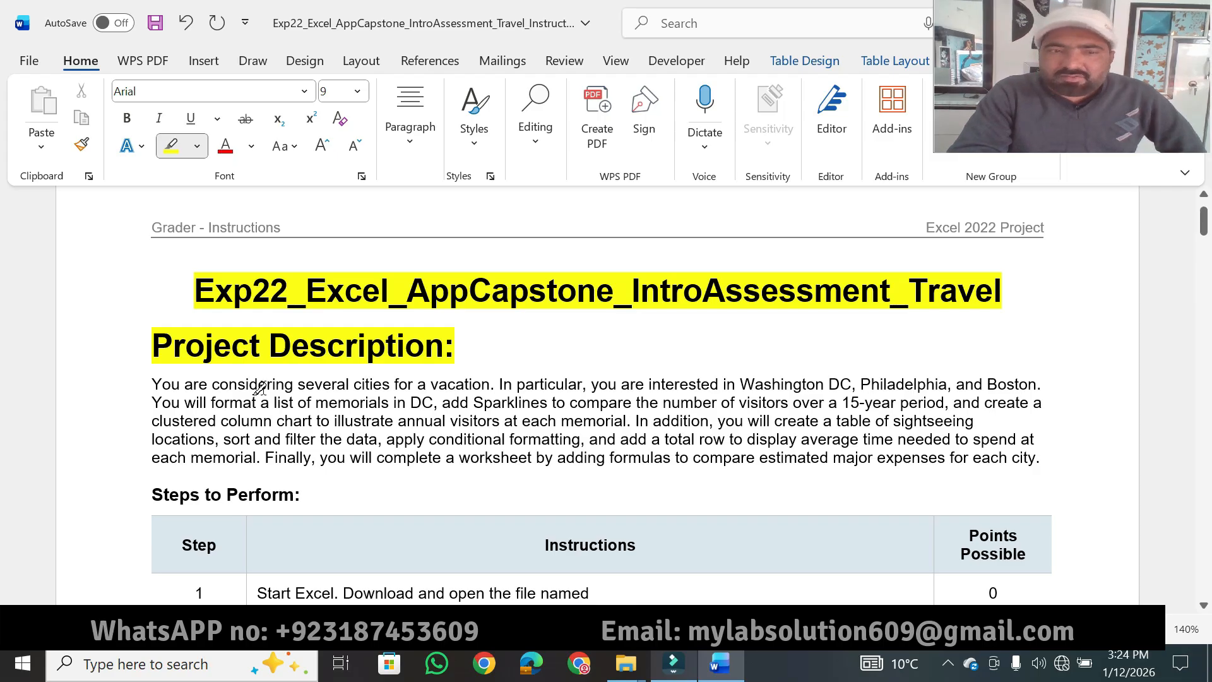
pyautogui.moveTo(208, 385)
pyautogui.mouseDown()
pyautogui.moveTo(208, 396)
pyautogui.moveTo(445, 381)
pyautogui.mouseUp()
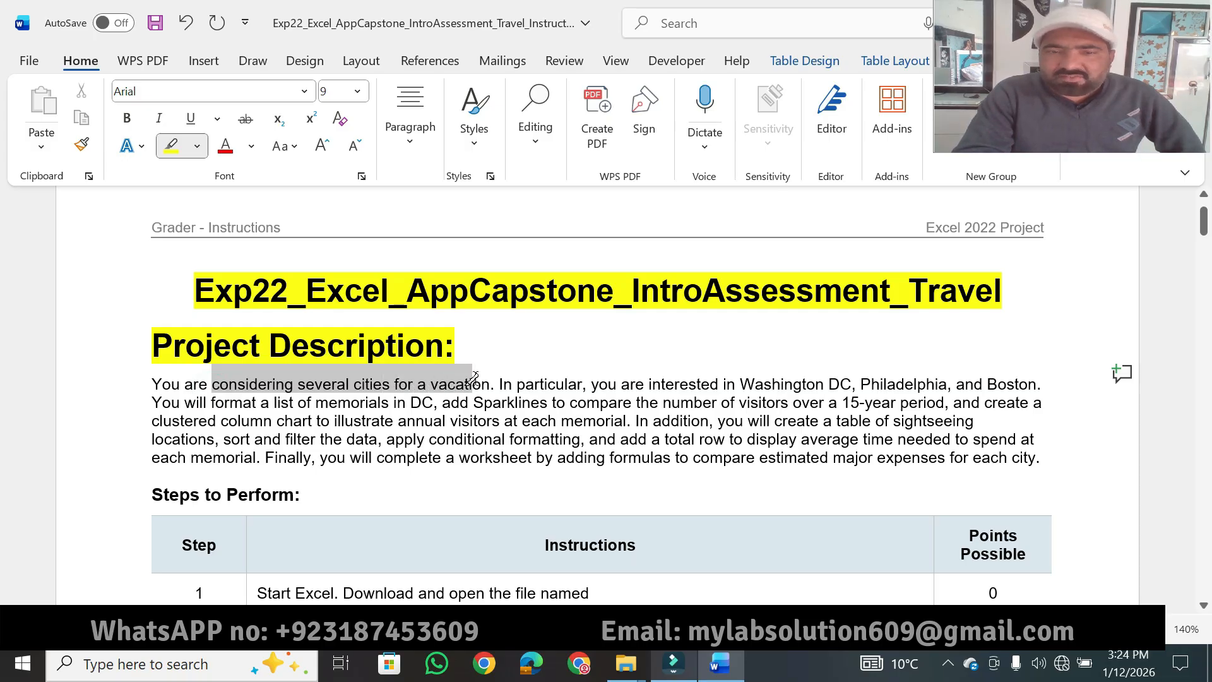
pyautogui.moveTo(486, 380); pyautogui.dragTo(486, 380)
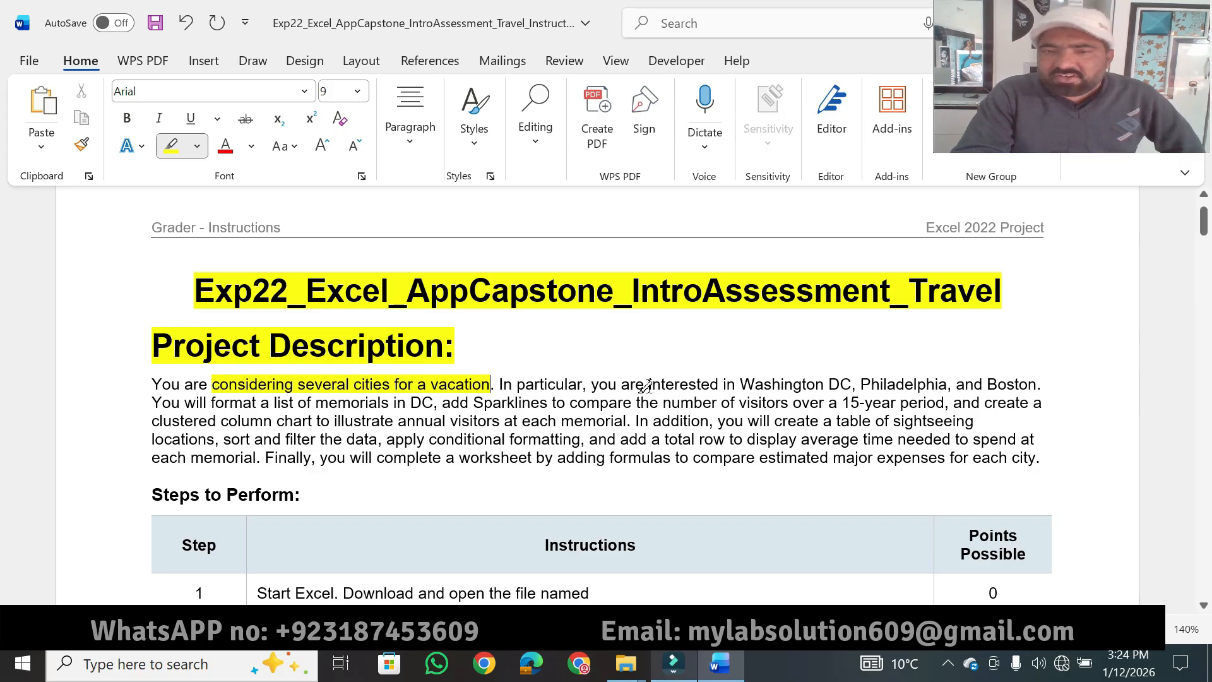
pyautogui.moveTo(643, 384); pyautogui.dragTo(1039, 384)
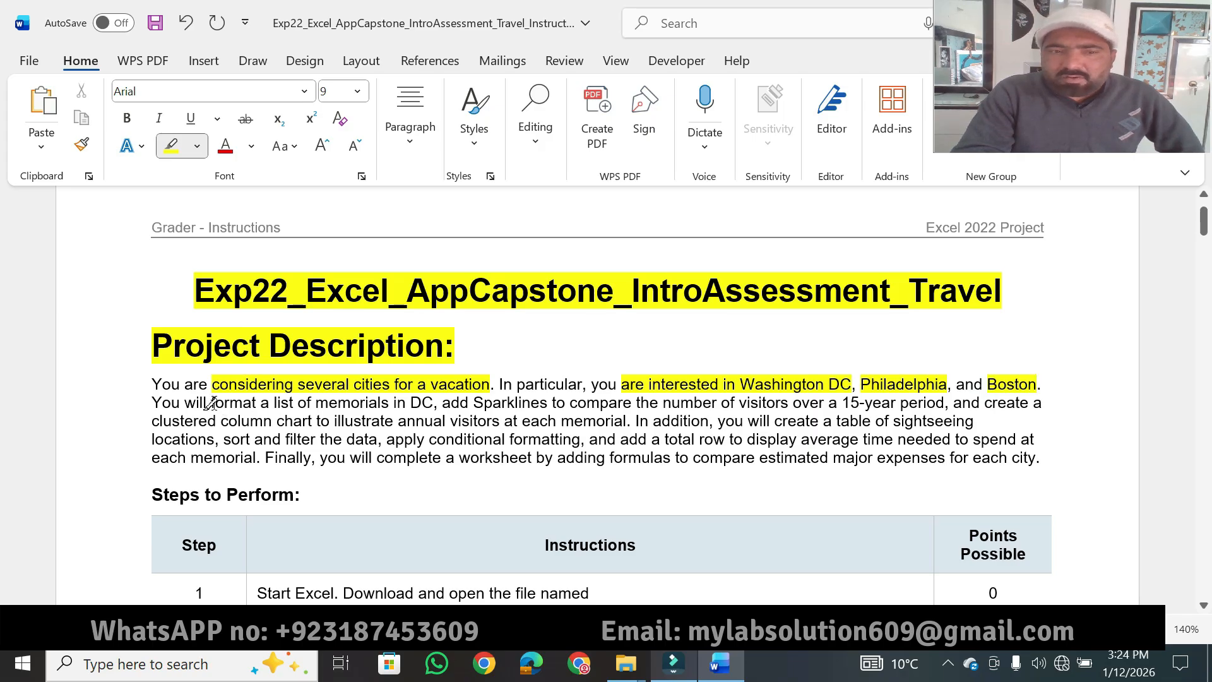
pyautogui.moveTo(209, 403); pyautogui.dragTo(390, 402)
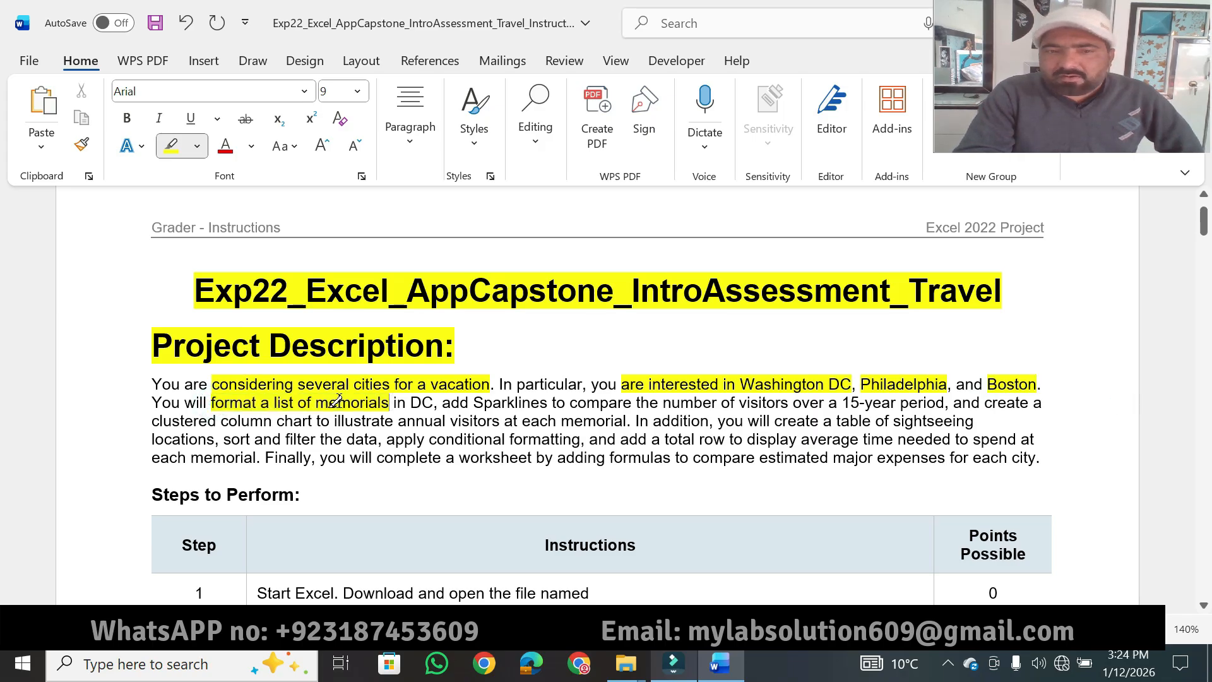
pyautogui.moveTo(411, 403); pyautogui.dragTo(910, 400)
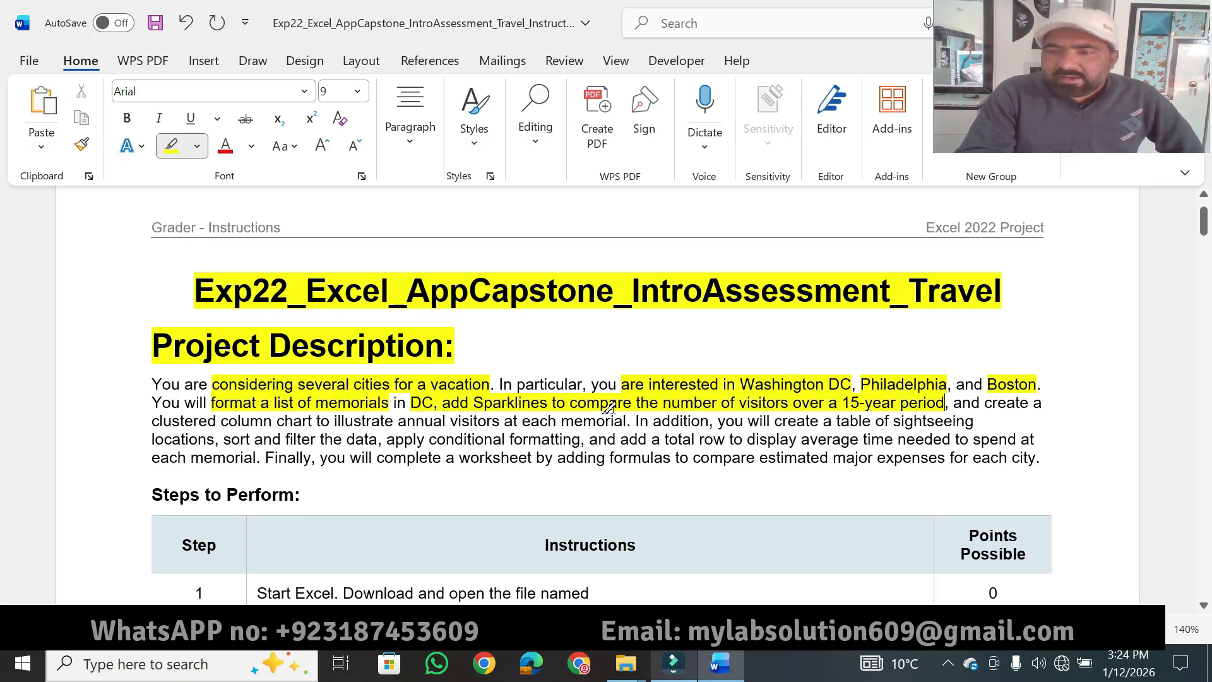
pyautogui.moveTo(157, 421); pyautogui.dragTo(622, 424)
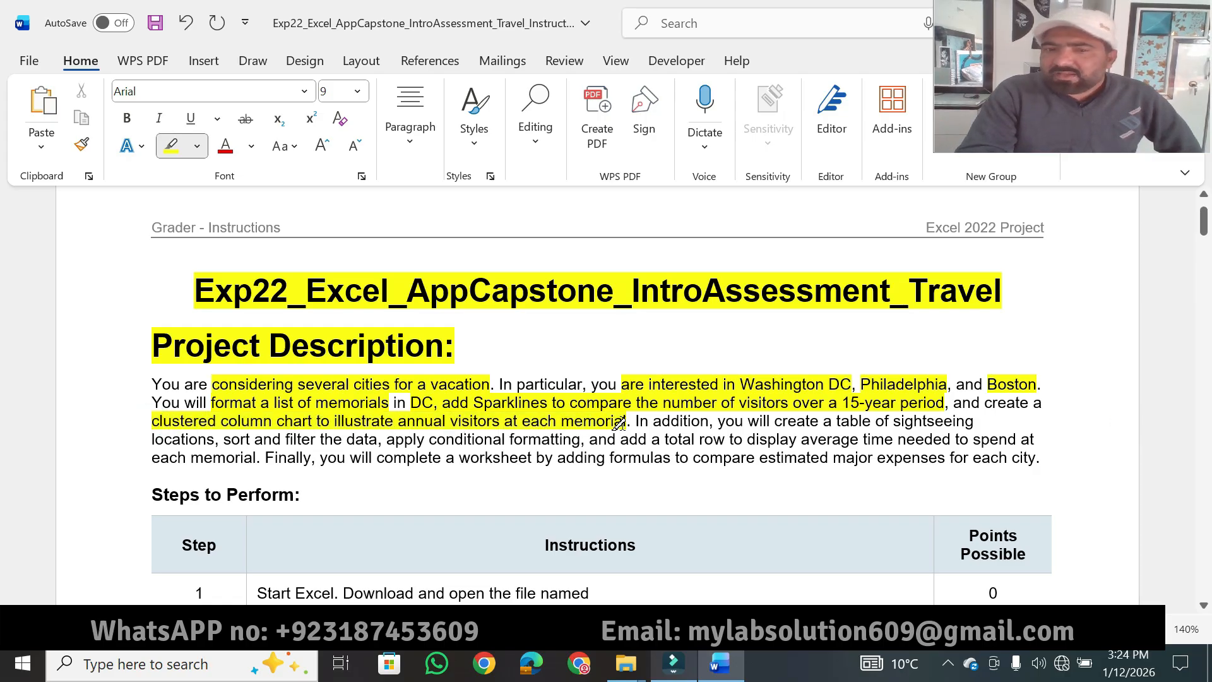
pyautogui.moveTo(775, 421); pyautogui.dragTo(913, 425)
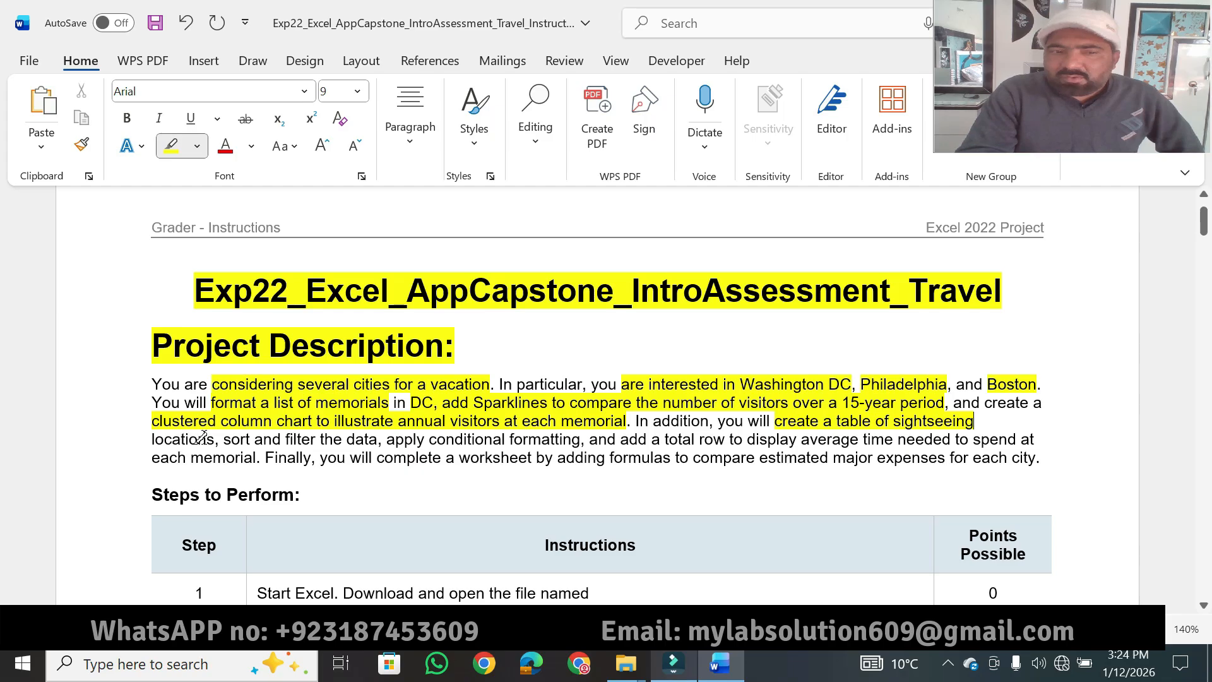
pyautogui.moveTo(224, 438); pyautogui.dragTo(1026, 440)
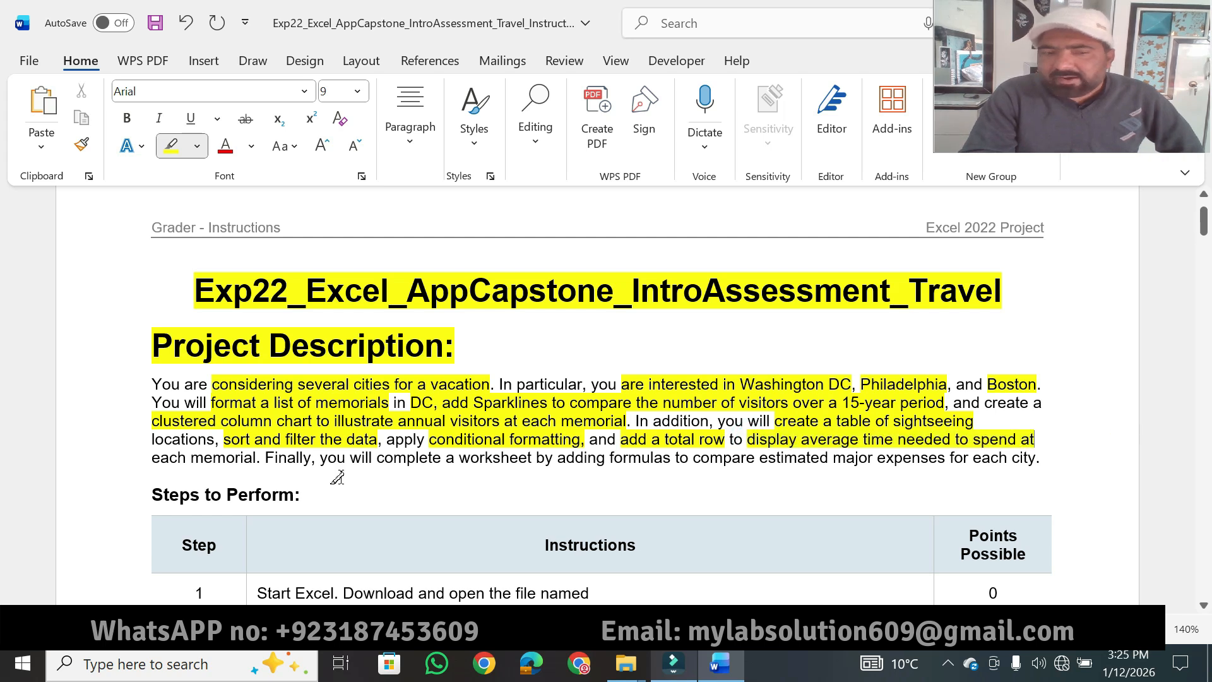
pyautogui.moveTo(191, 458); pyautogui.dragTo(258, 458)
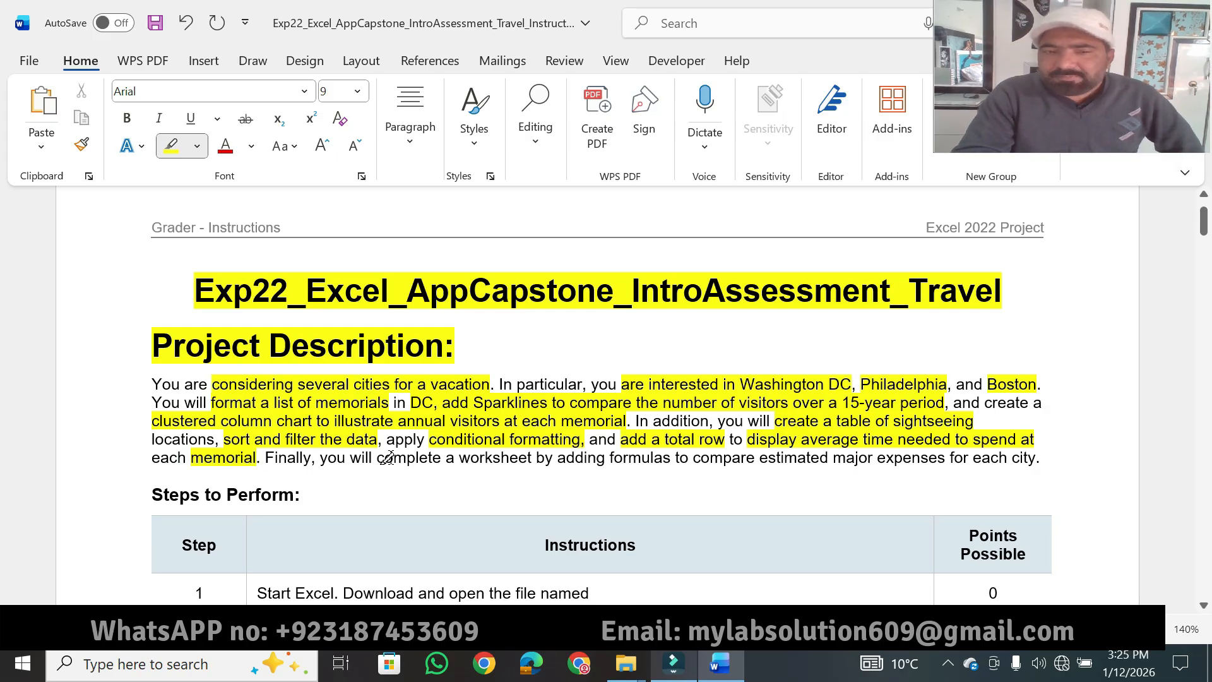
pyautogui.moveTo(377, 460); pyautogui.dragTo(829, 460)
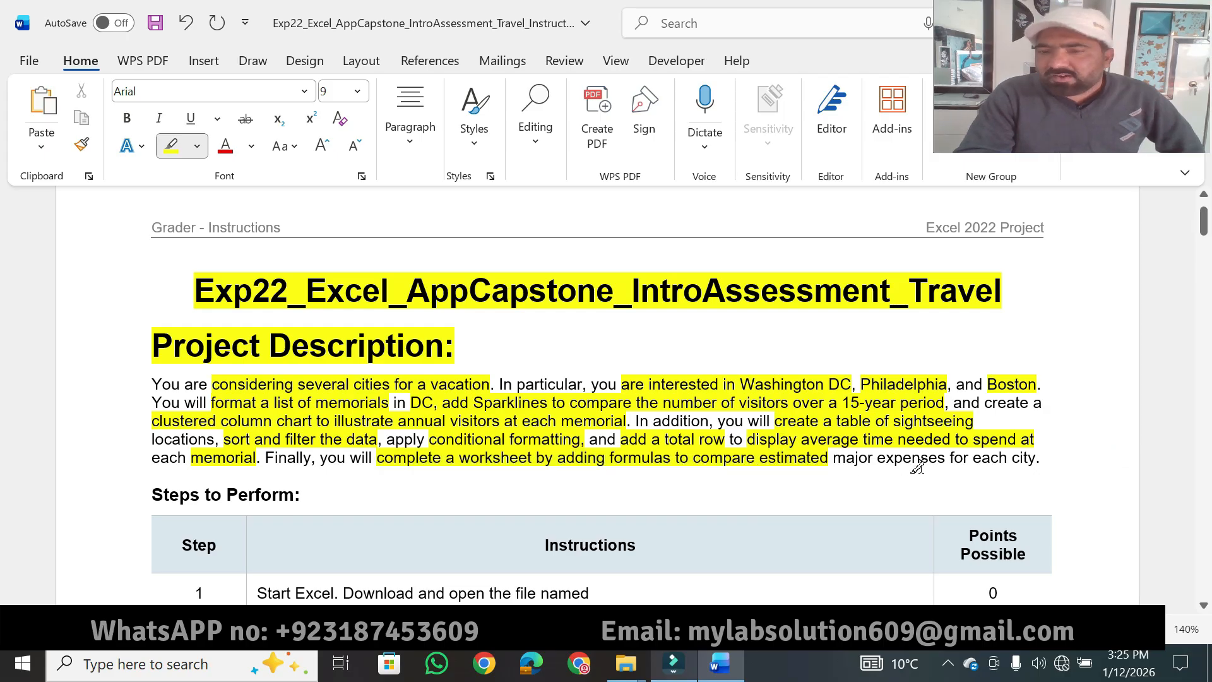
pyautogui.moveTo(973, 460); pyautogui.dragTo(1037, 459)
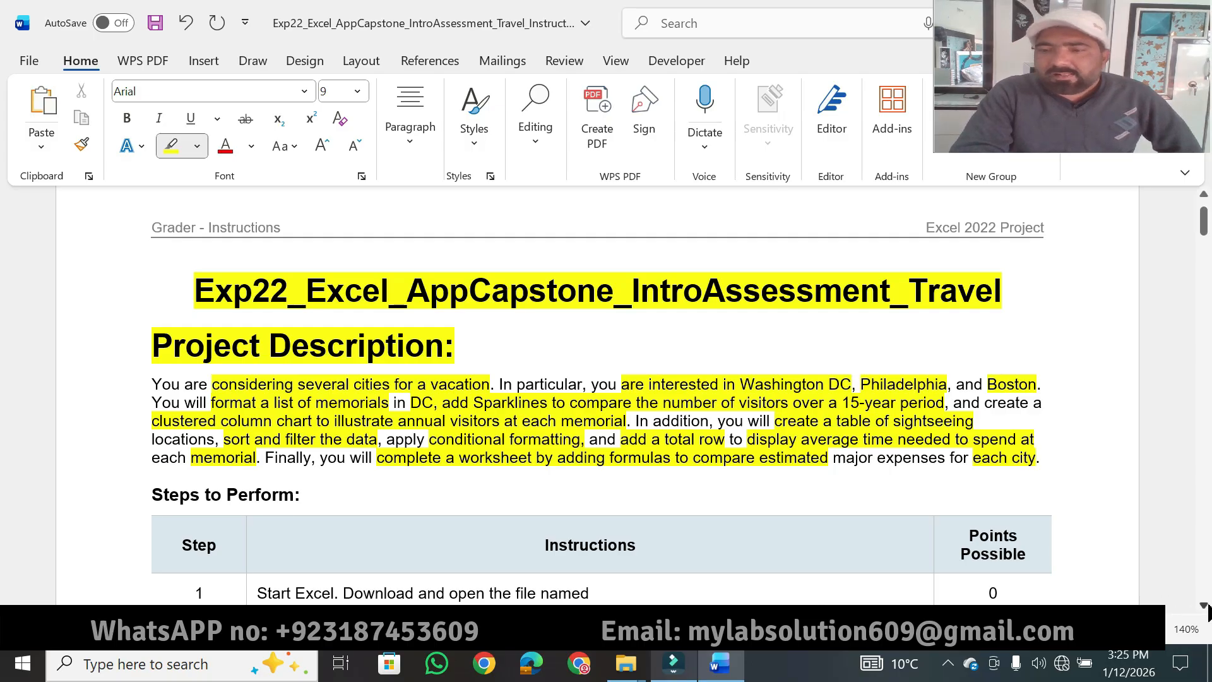
# Highlight the "Steps to Perform:" heading, the "Instructions" column header and step 1's text through the .xlsx file name in yellow.
pyautogui.scroll(-3, 1208, 611)
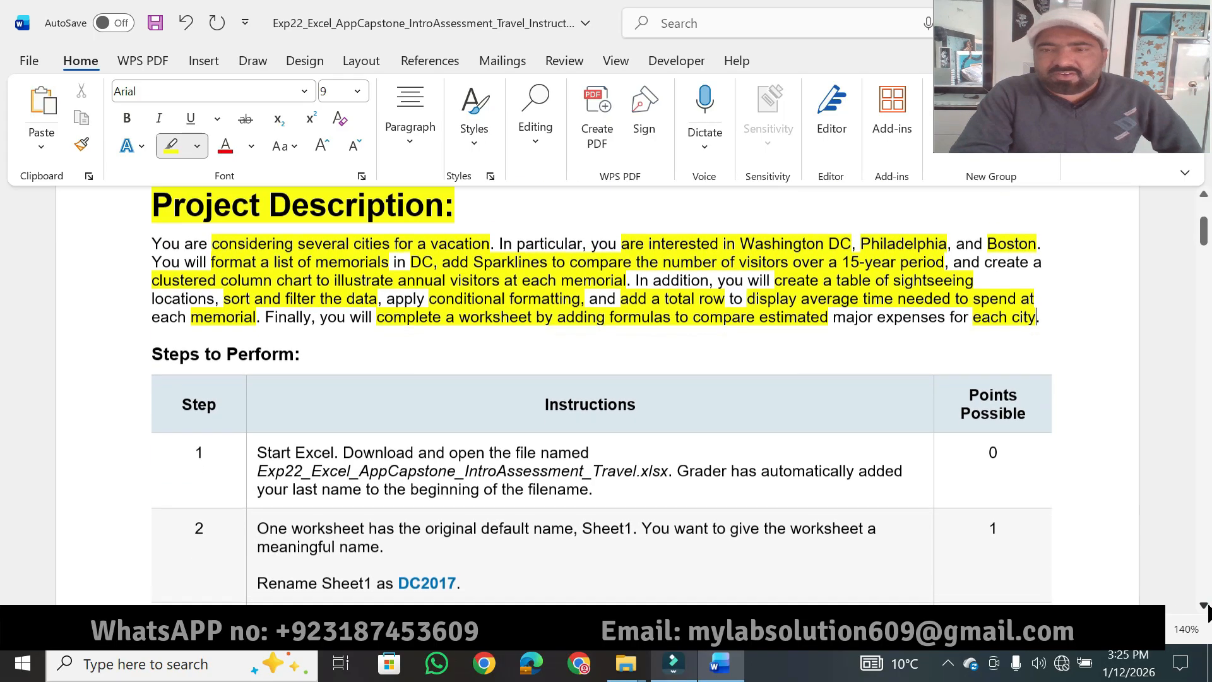
pyautogui.scroll(-5, 1207, 611)
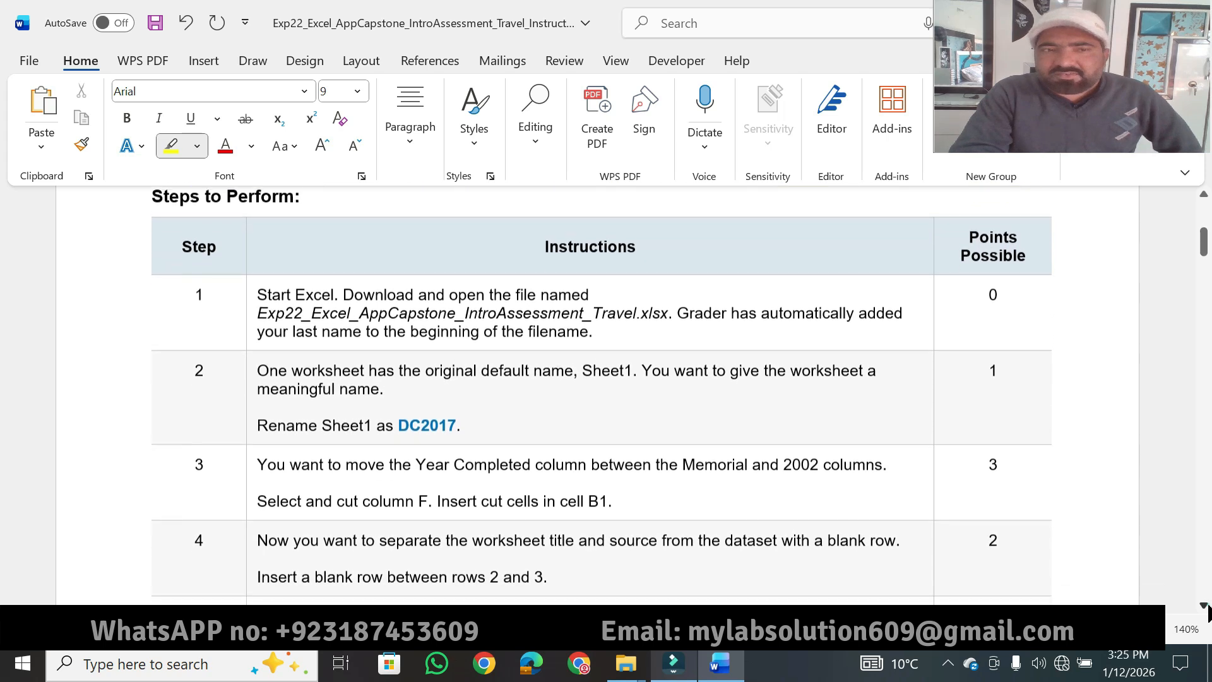
pyautogui.click(1204, 195)
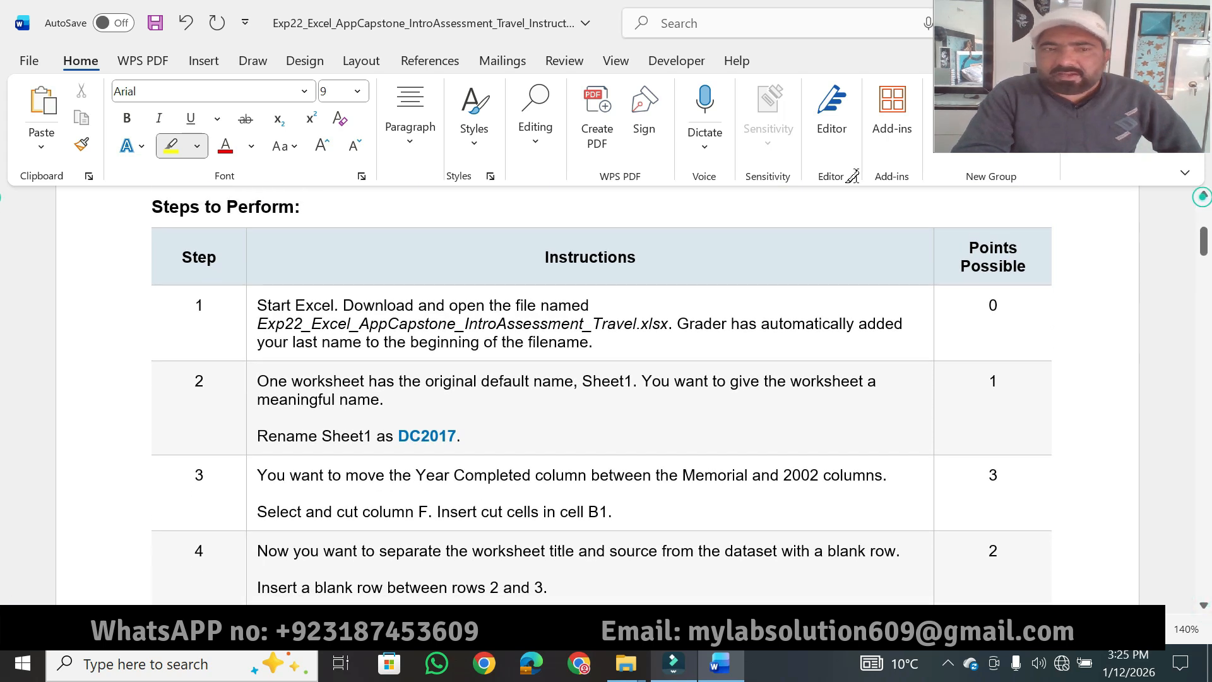
pyautogui.moveTo(298, 201)
pyautogui.mouseDown()
pyautogui.moveTo(161, 210)
pyautogui.moveTo(179, 208)
pyautogui.mouseUp()
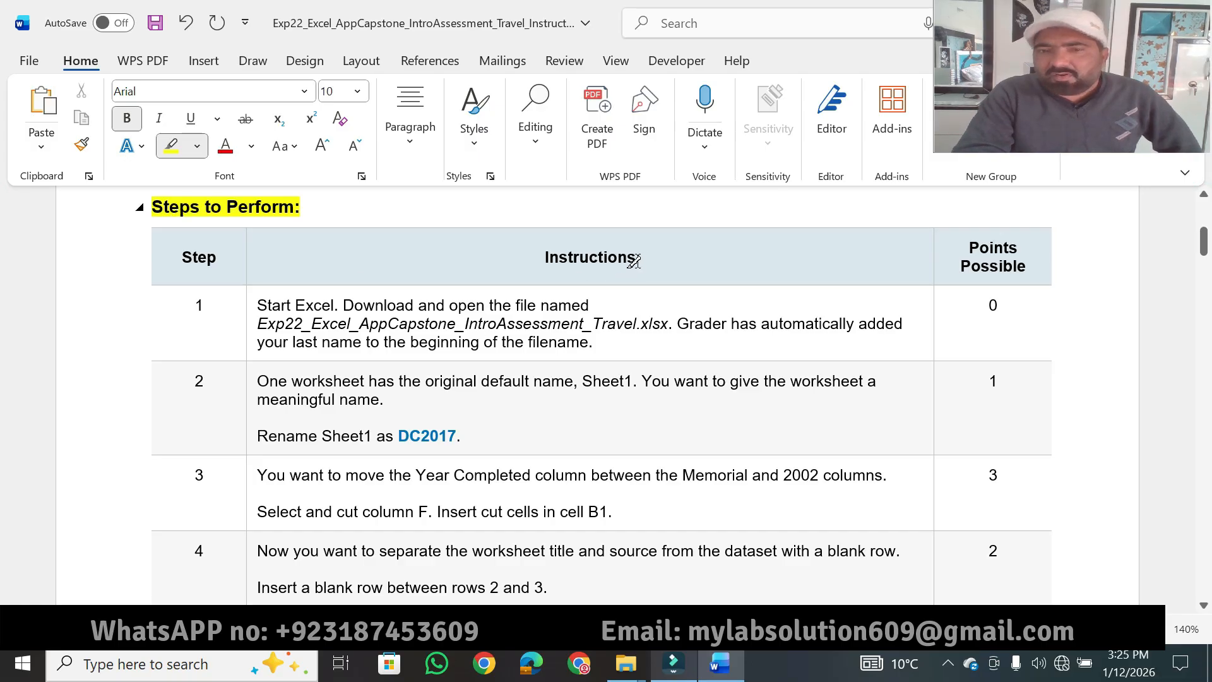
pyautogui.moveTo(638, 257); pyautogui.dragTo(535, 271)
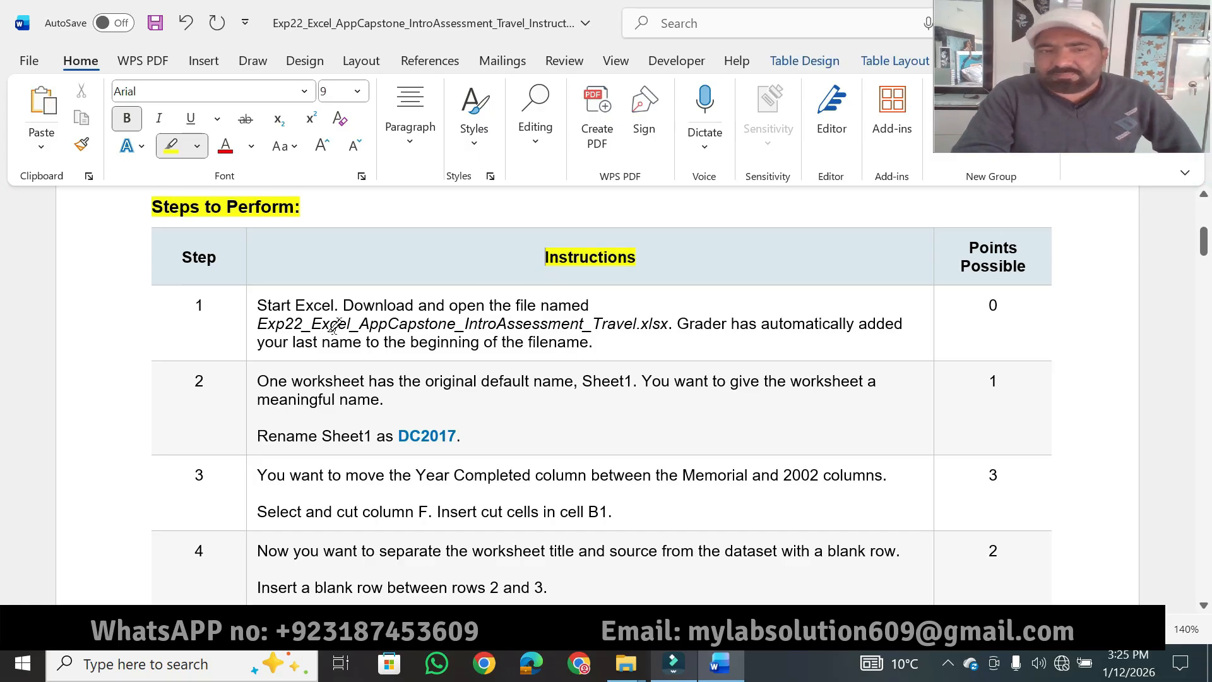
pyautogui.moveTo(259, 306); pyautogui.dragTo(657, 318)
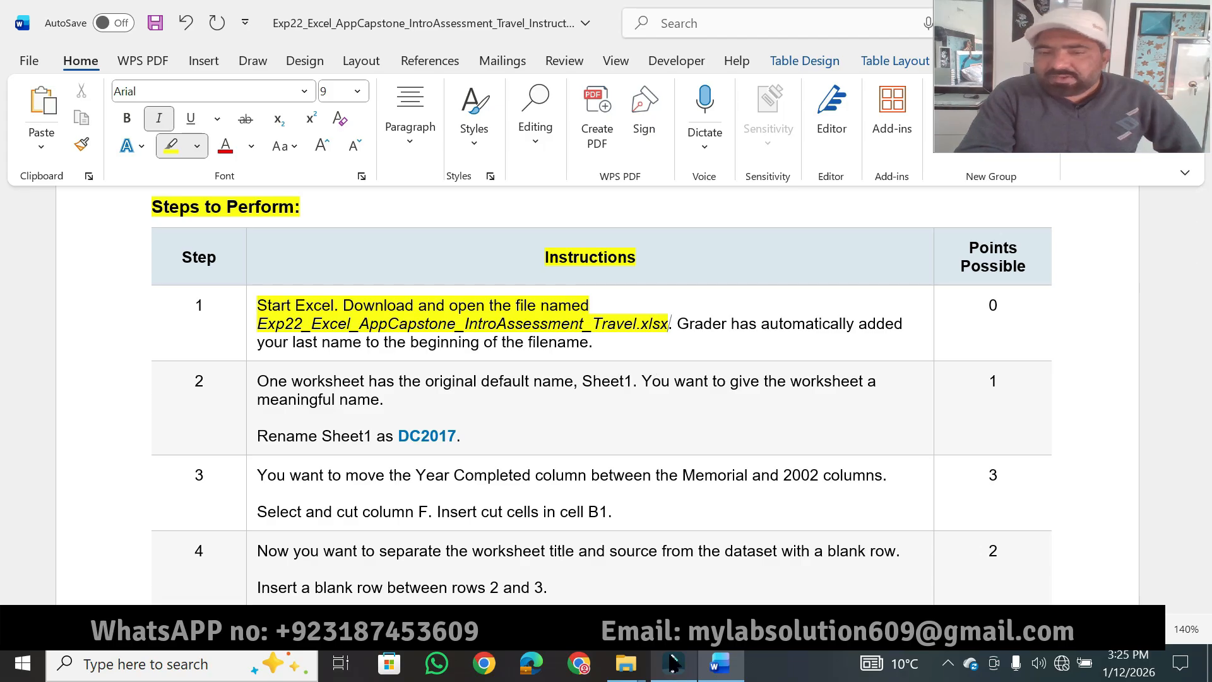
# Switch to File Explorer, open the IntroAssessment_Travel workbook from the Exp22_Excel_AppCapstone_IntroAssessment folder in Excel and enable editing.
pyautogui.moveTo(626, 663)
pyautogui.click(679, 600)
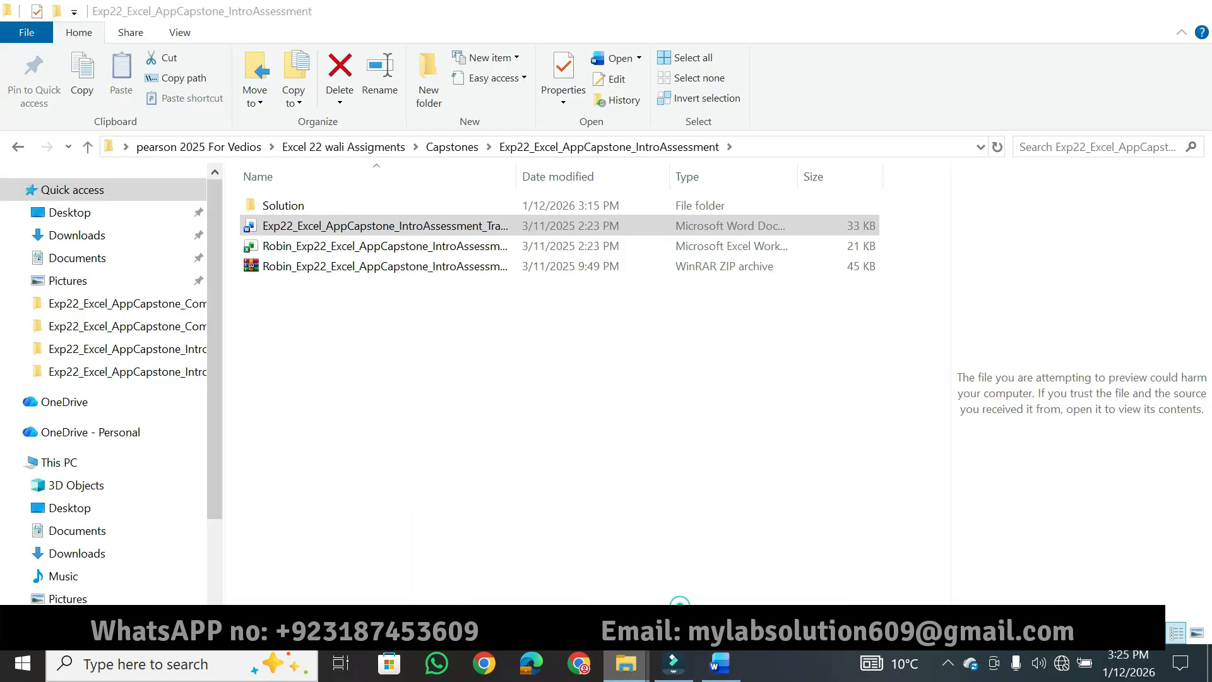
pyautogui.click(386, 247)
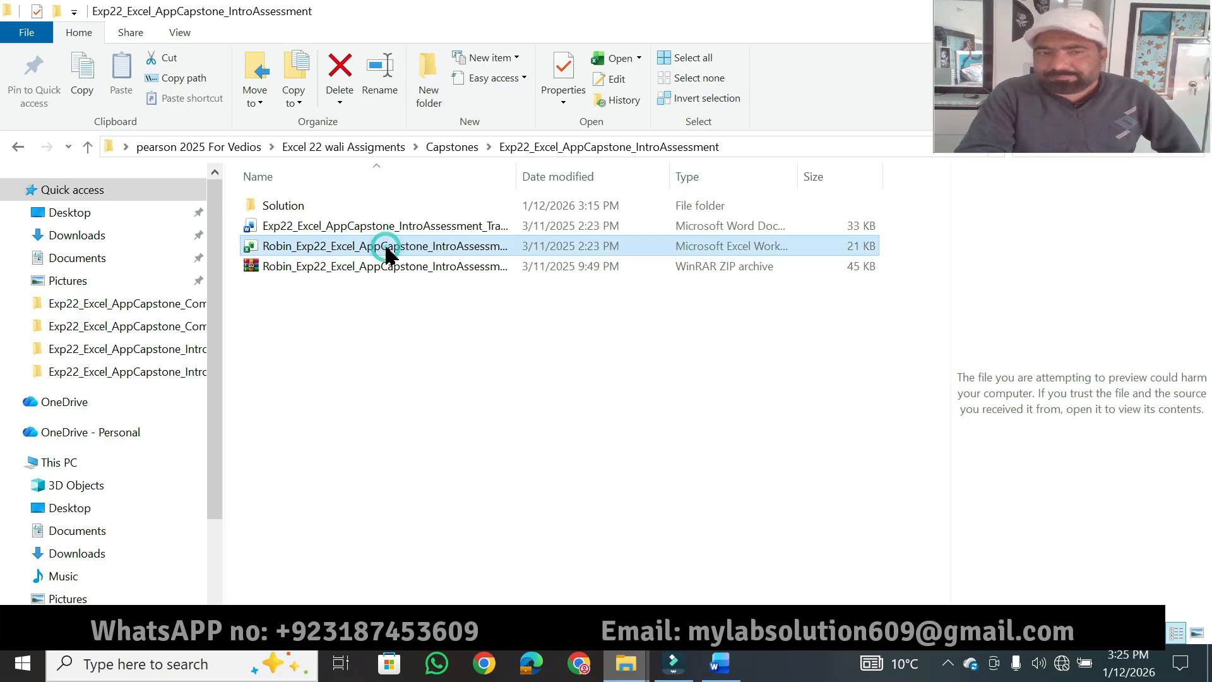
pyautogui.doubleClick(386, 246)
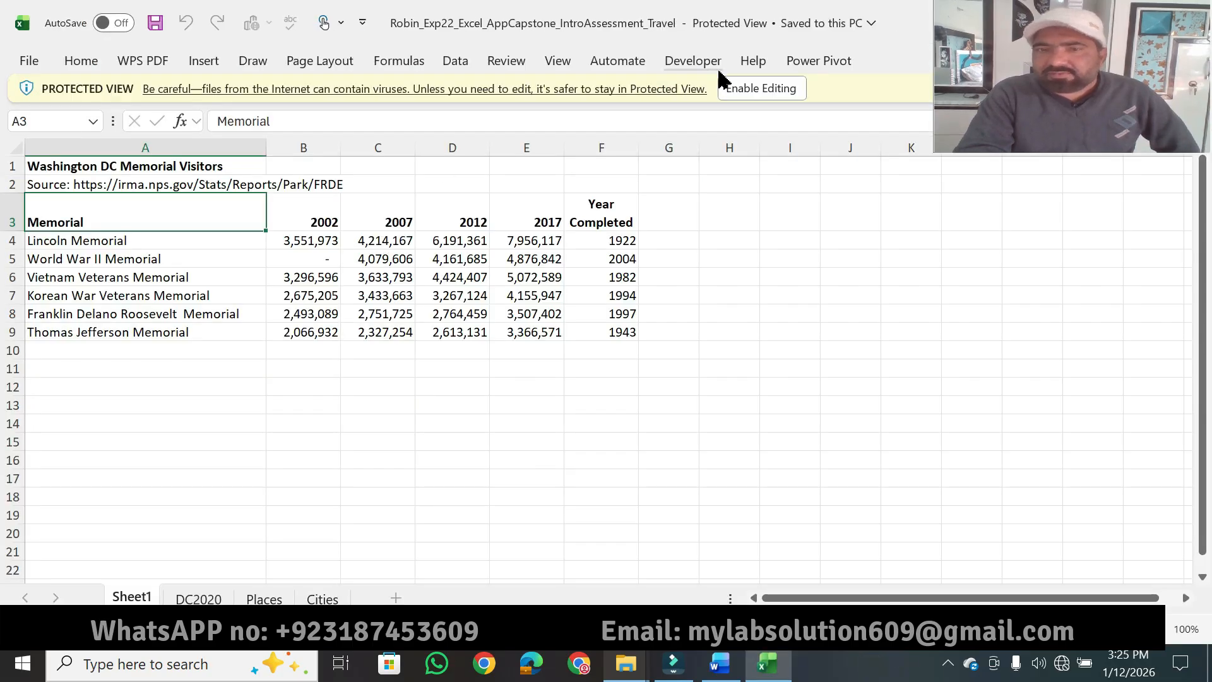
pyautogui.click(729, 88)
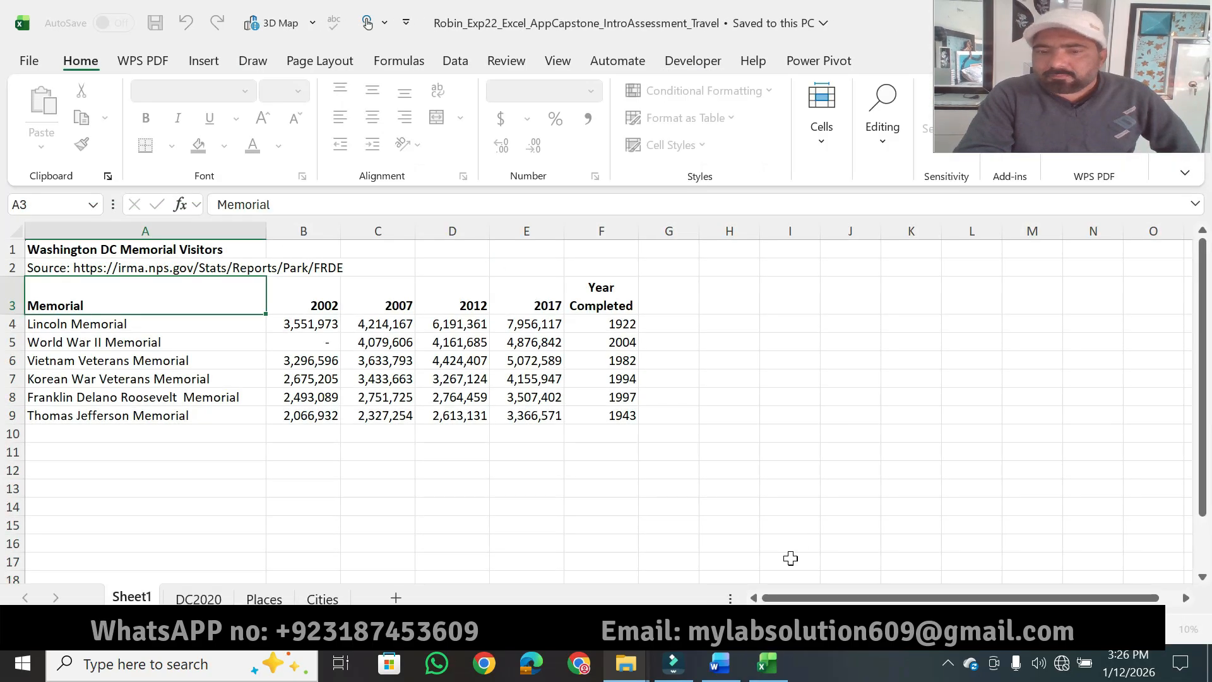
# Switch to the Word instructions and highlight step 1's points value and step 2's key phrases through "Sheet1 as DC2017" in yellow.
pyautogui.moveTo(729, 675)
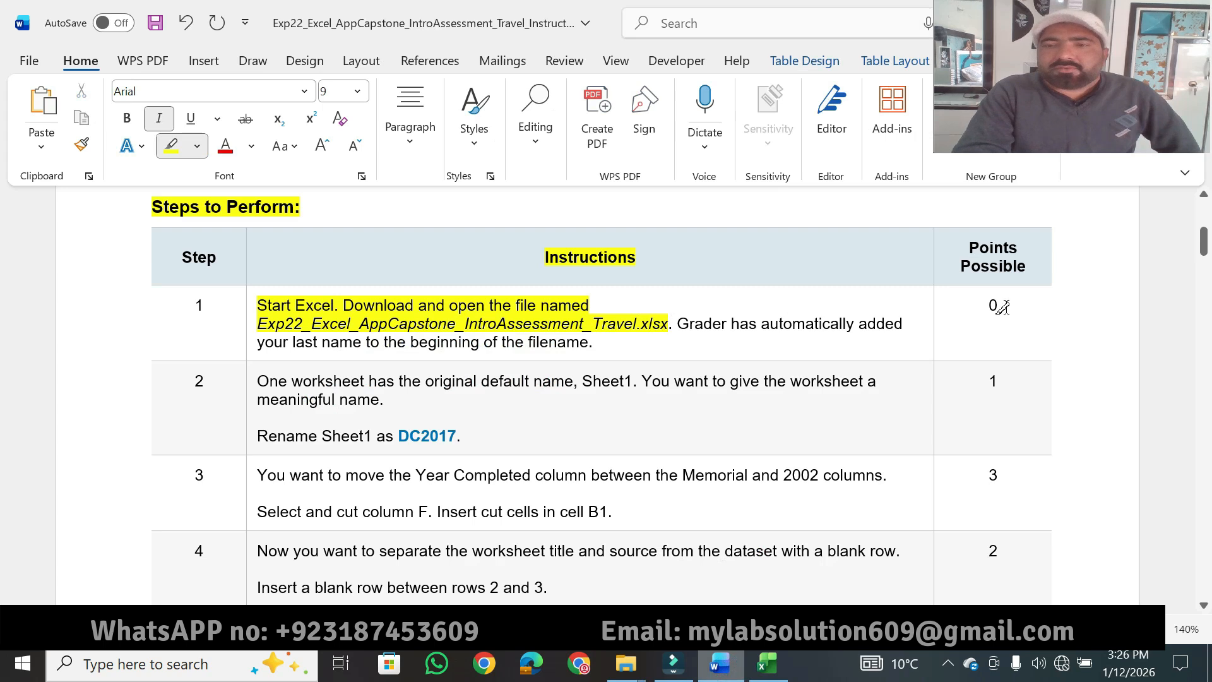
pyautogui.moveTo(1001, 308); pyautogui.dragTo(981, 307)
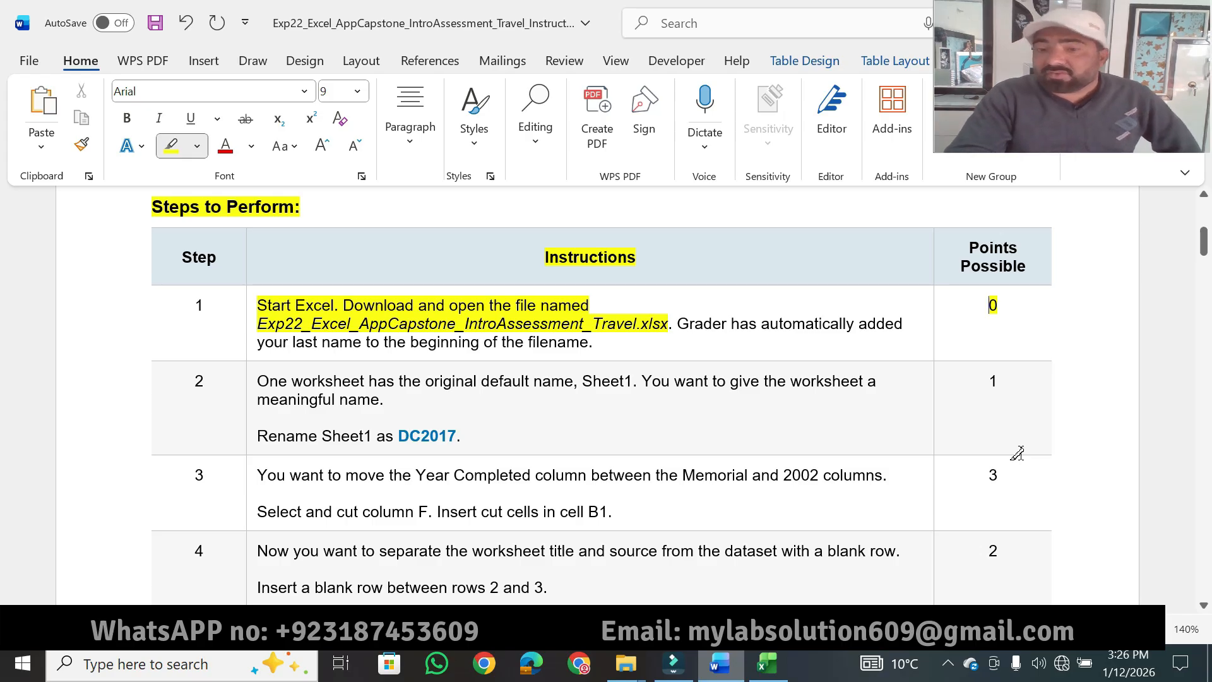
pyautogui.click(1204, 605)
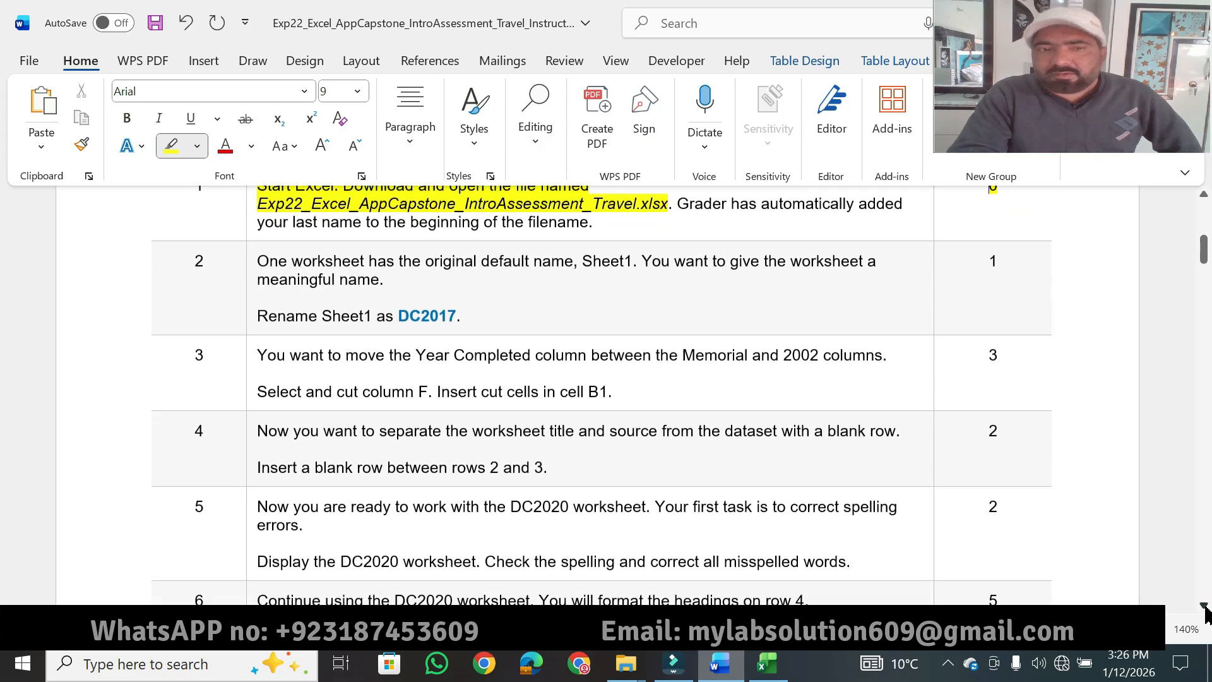
pyautogui.click(1205, 607)
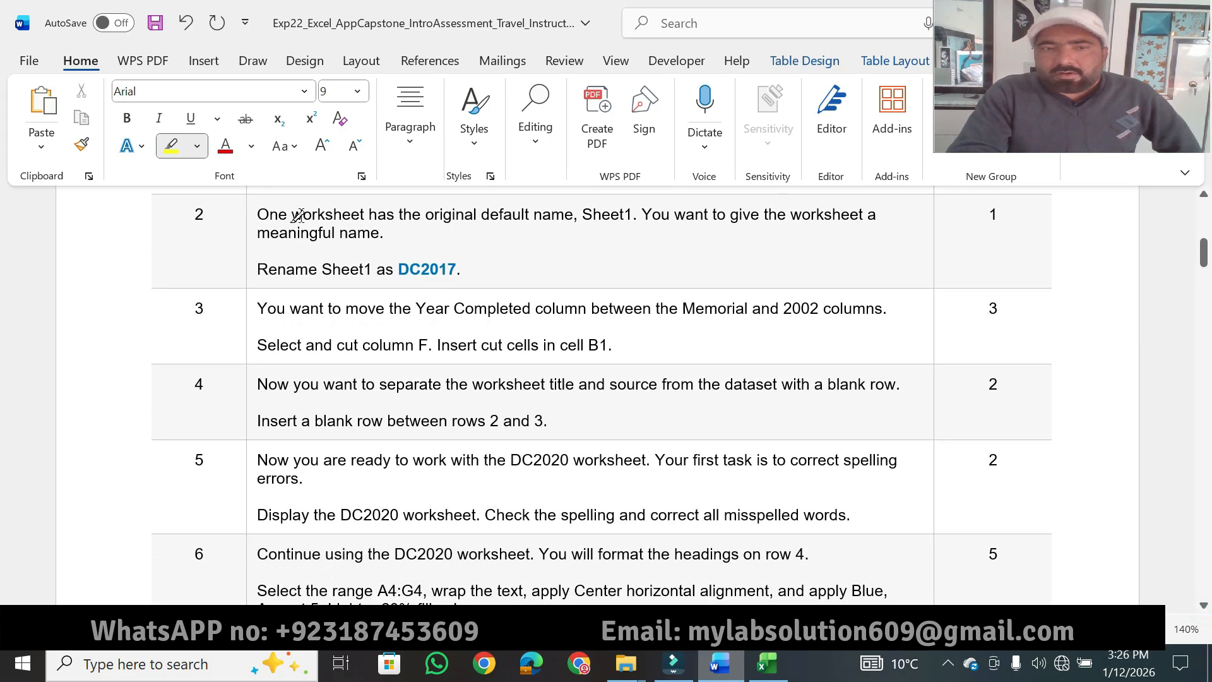
pyautogui.moveTo(294, 213); pyautogui.dragTo(636, 215)
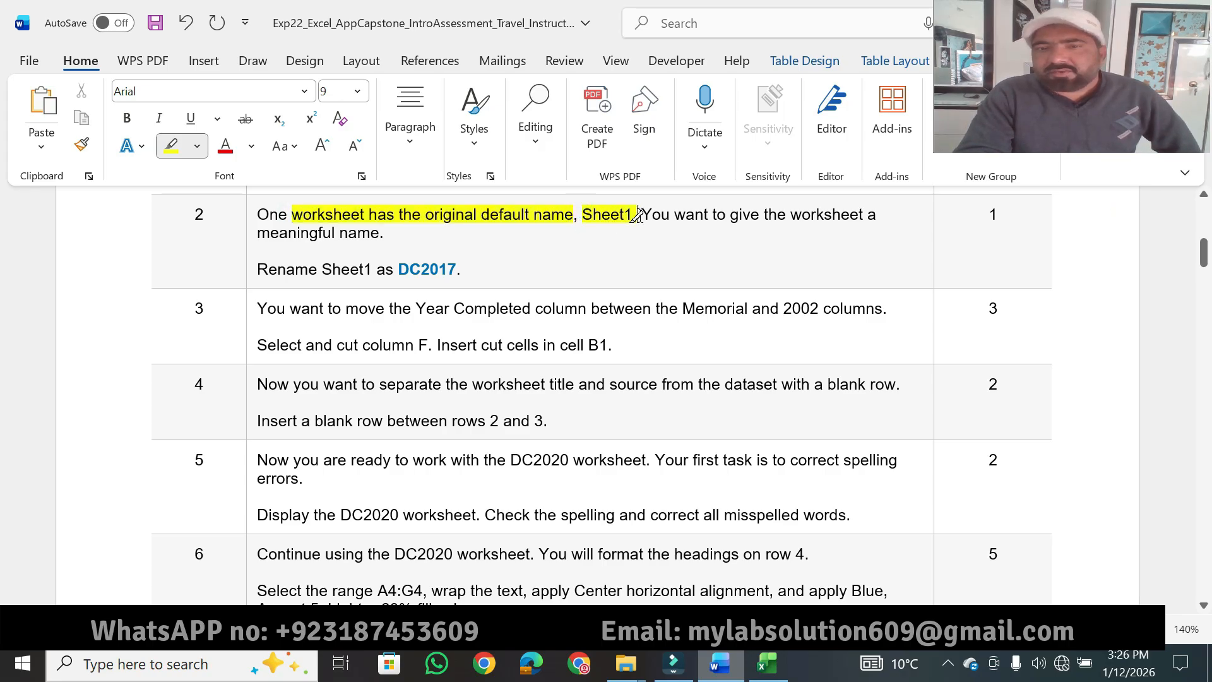
pyautogui.moveTo(727, 218); pyautogui.dragTo(864, 215)
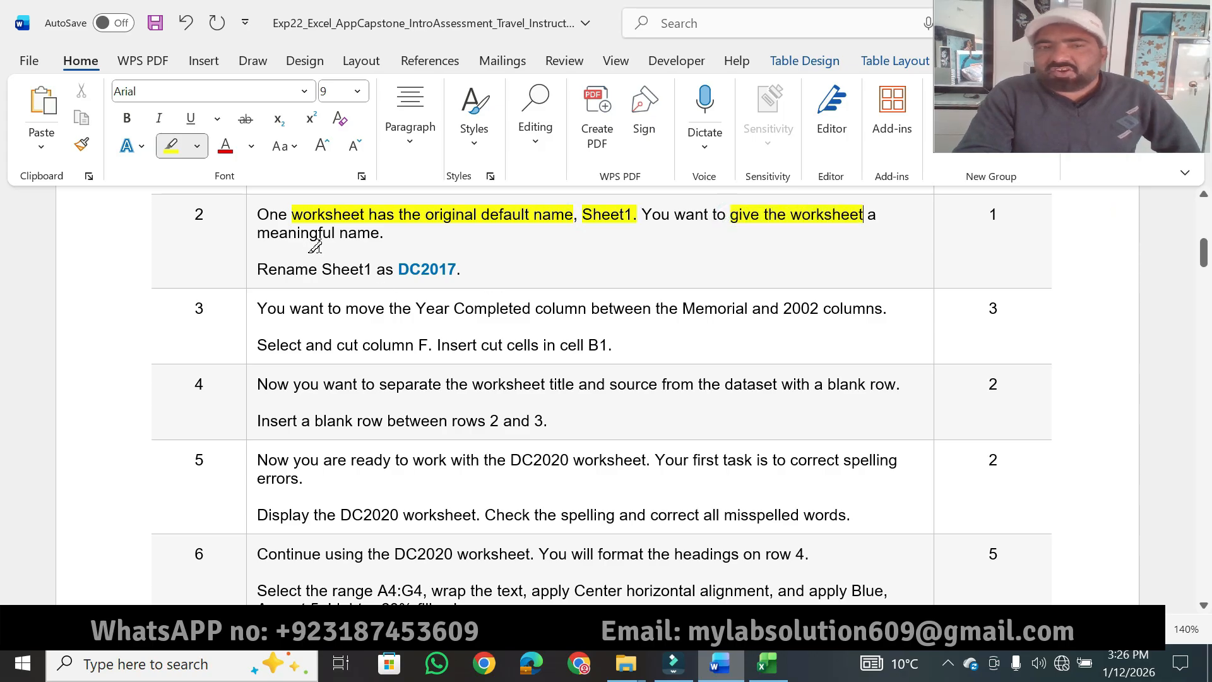
pyautogui.moveTo(259, 235); pyautogui.dragTo(382, 236)
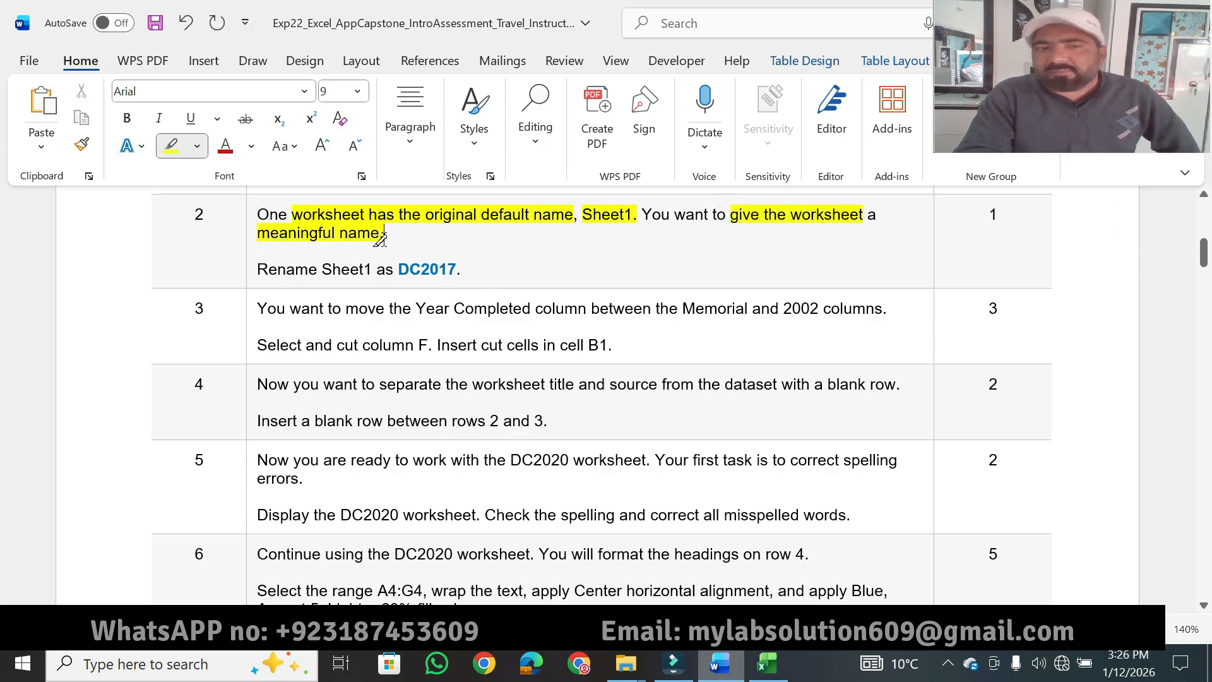
pyautogui.moveTo(323, 271)
pyautogui.mouseDown()
pyautogui.moveTo(446, 270)
pyautogui.moveTo(435, 272)
pyautogui.mouseUp()
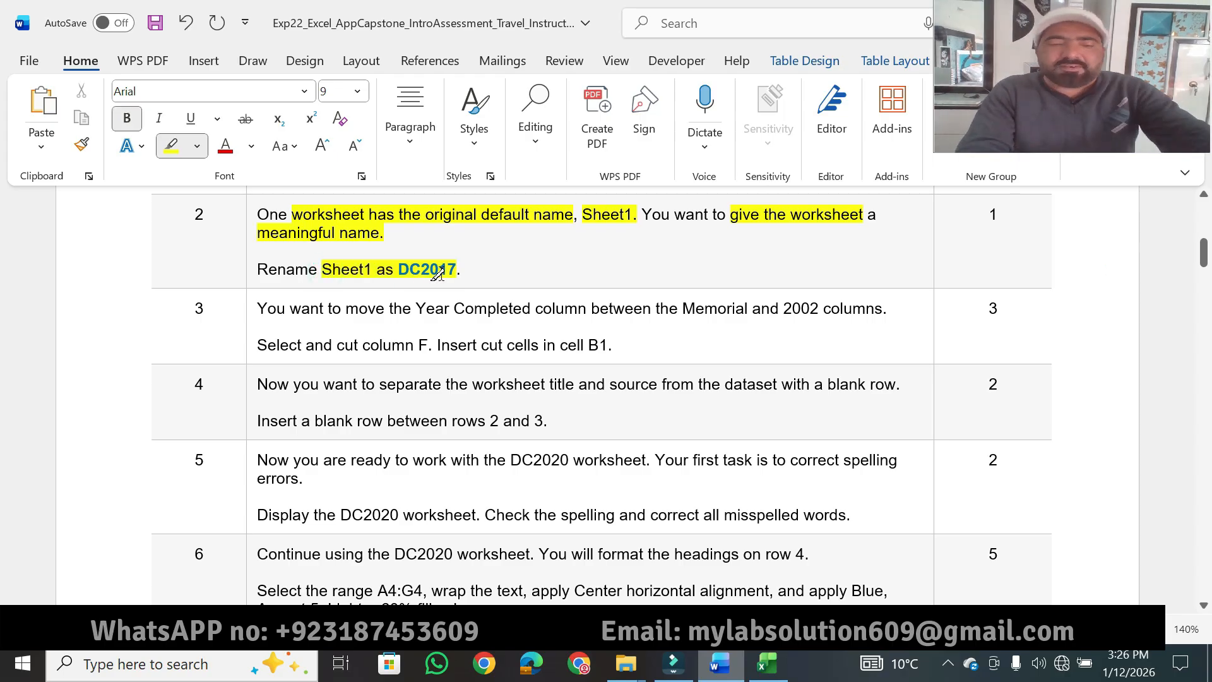
# Select the new sheet name in step 2, switch to the Excel workbook and rename Sheet1 as DC2017.
pyautogui.press('Escape')
pyautogui.moveTo(399, 269); pyautogui.dragTo(451, 268)
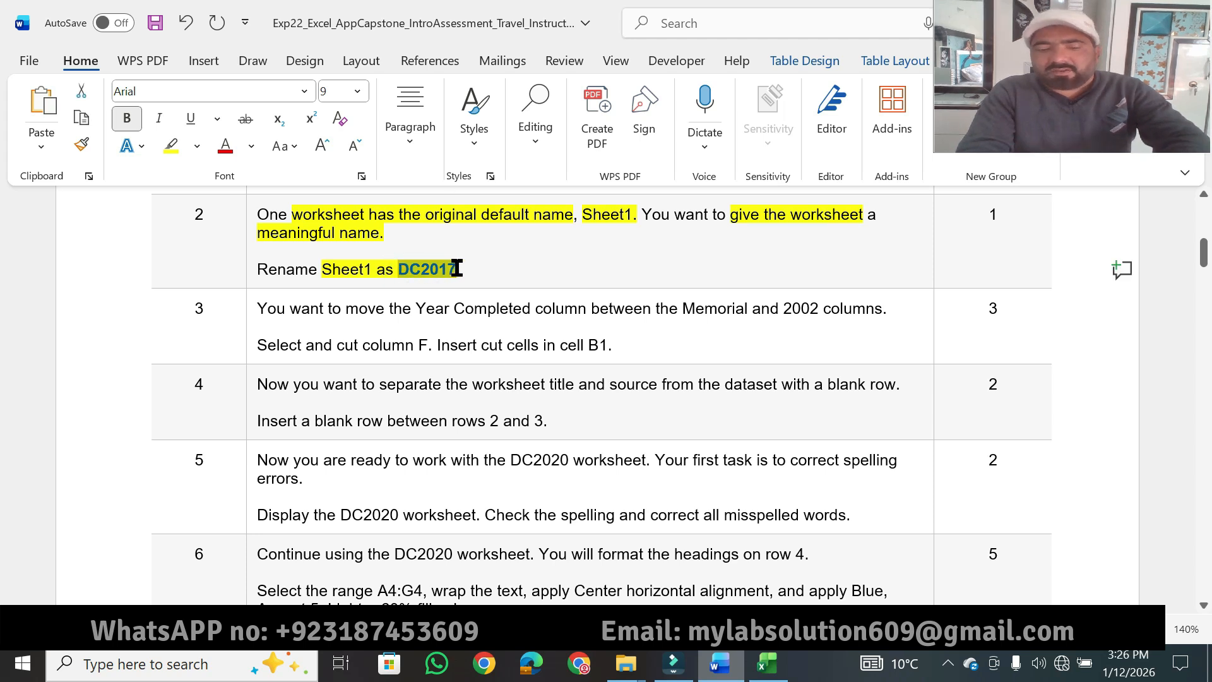
pyautogui.click(766, 666)
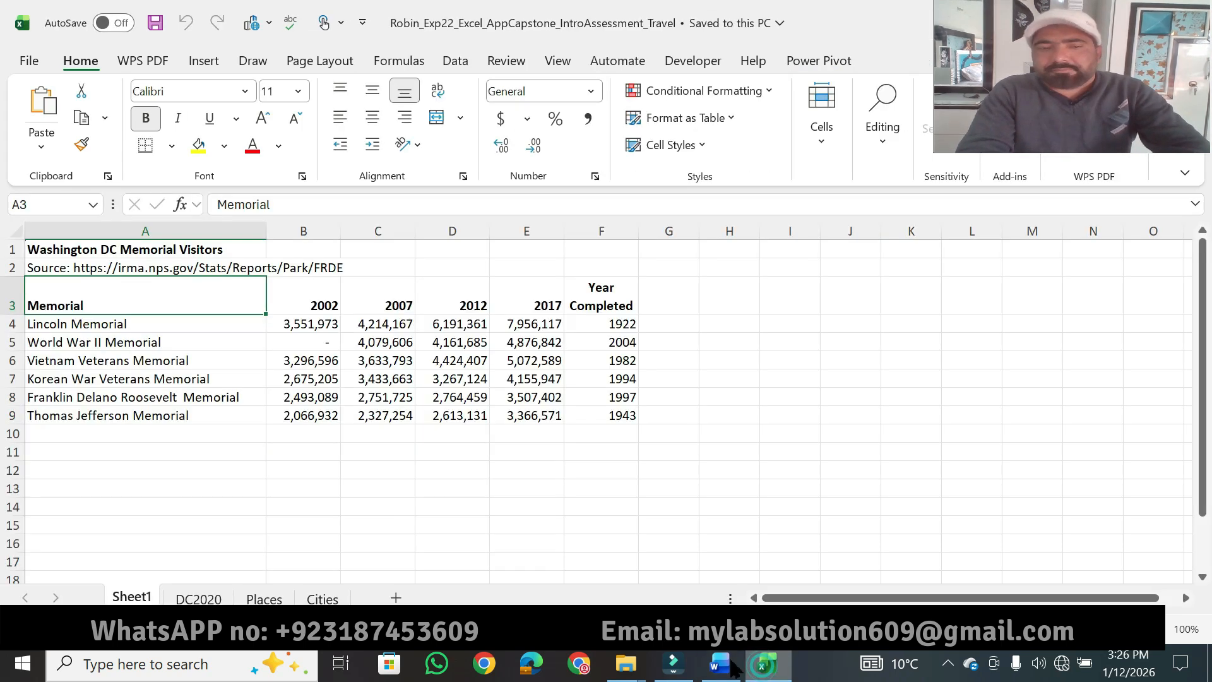
pyautogui.rightClick(136, 599)
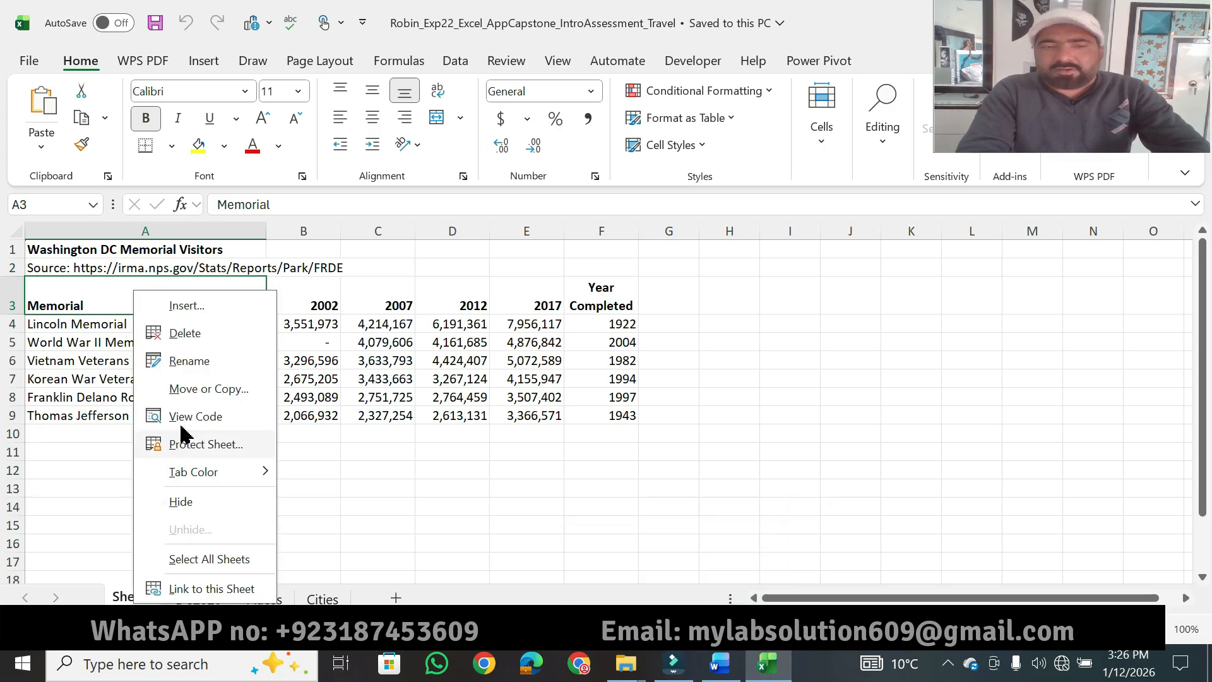
pyautogui.click(195, 366)
pyautogui.write('DC2017')
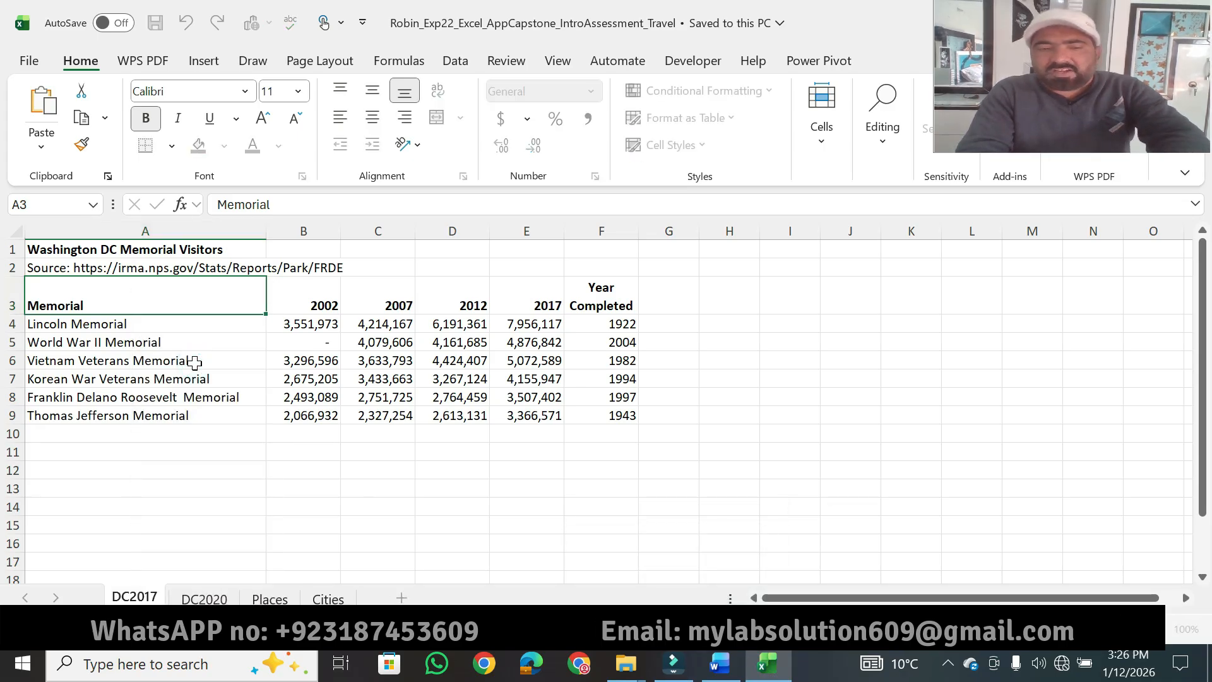
pyautogui.click(240, 524)
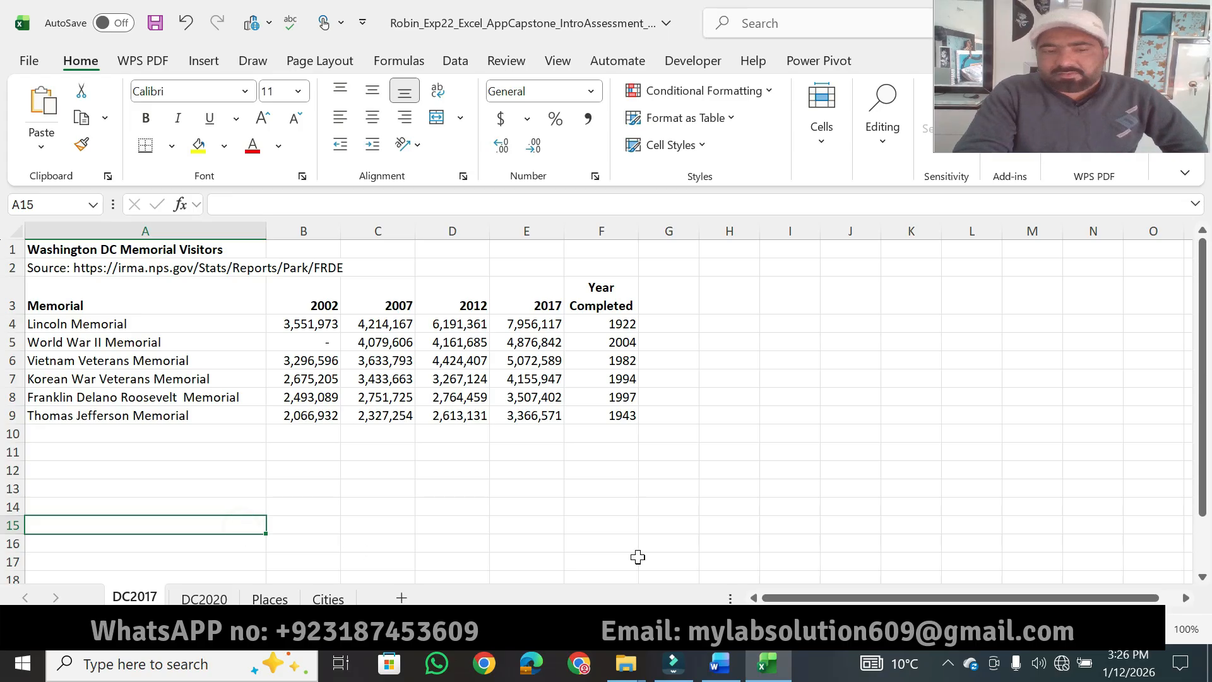
# Return to the Word instructions and highlight step 2's points value in yellow.
pyautogui.click(724, 669)
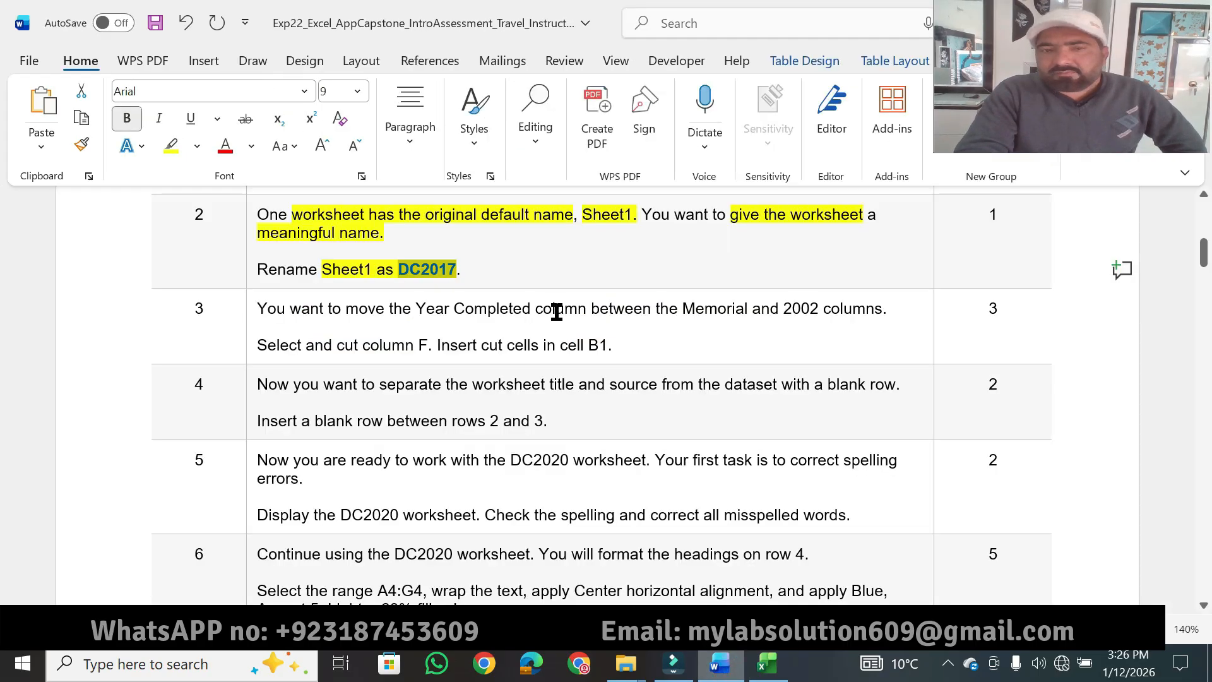
pyautogui.click(505, 273)
pyautogui.click(168, 148)
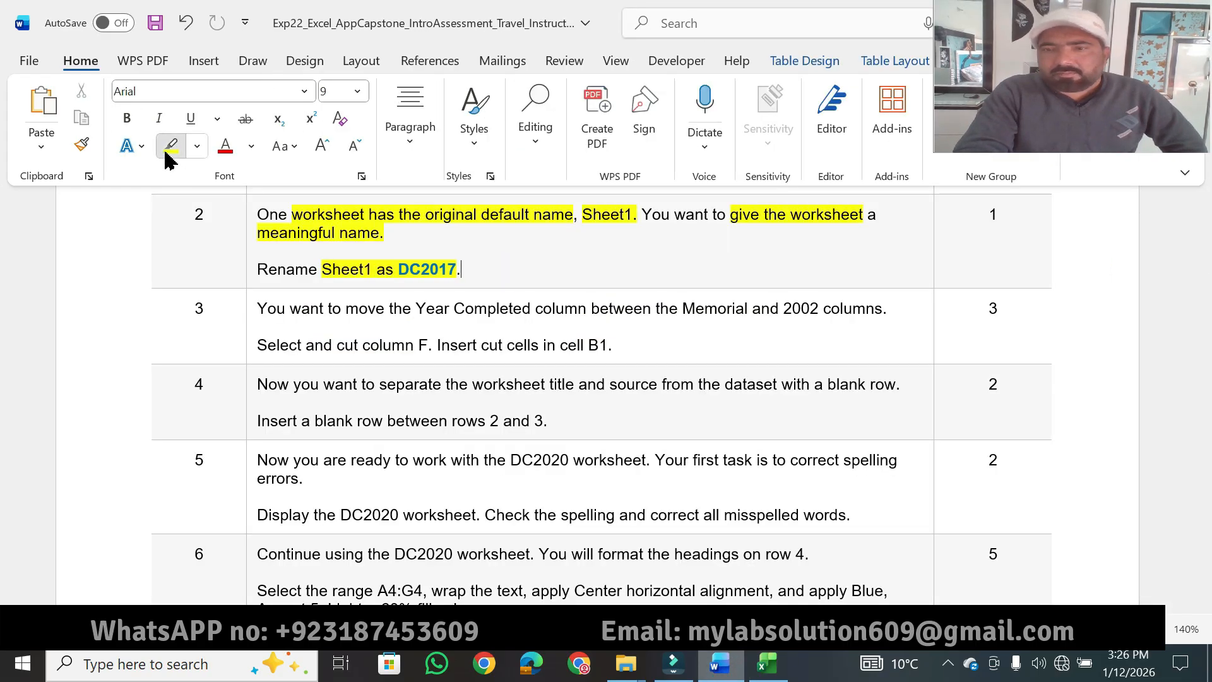
pyautogui.moveTo(1009, 215); pyautogui.dragTo(988, 216)
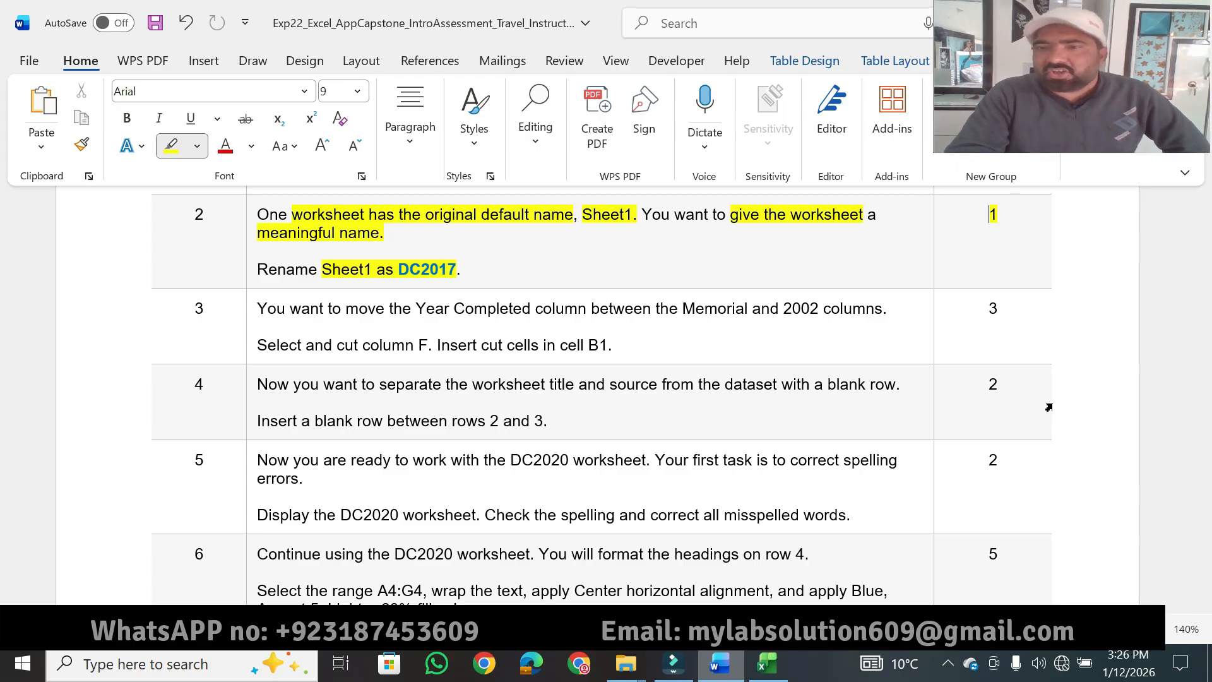
# Highlight step 3's phrases "move the Year Completed column between the Memorial and 2002 columns" and "Select and cut column F." in yellow.
pyautogui.click(1203, 605)
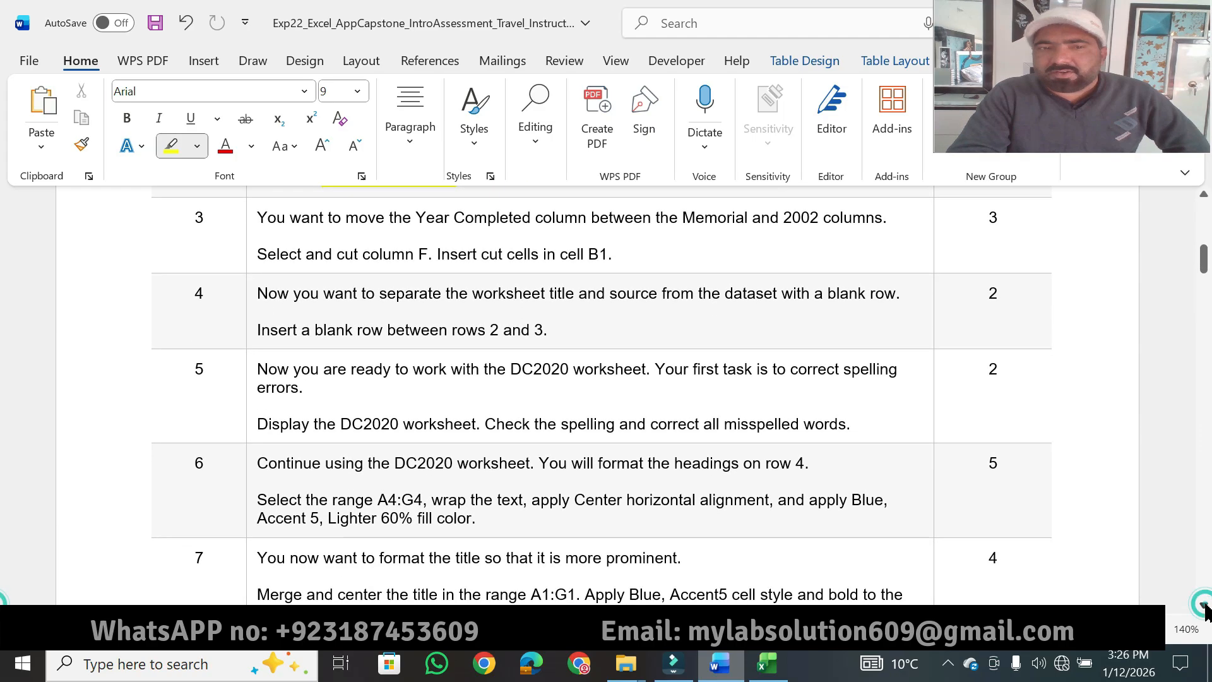
pyautogui.click(1204, 605)
pyautogui.moveTo(350, 202); pyautogui.dragTo(869, 196)
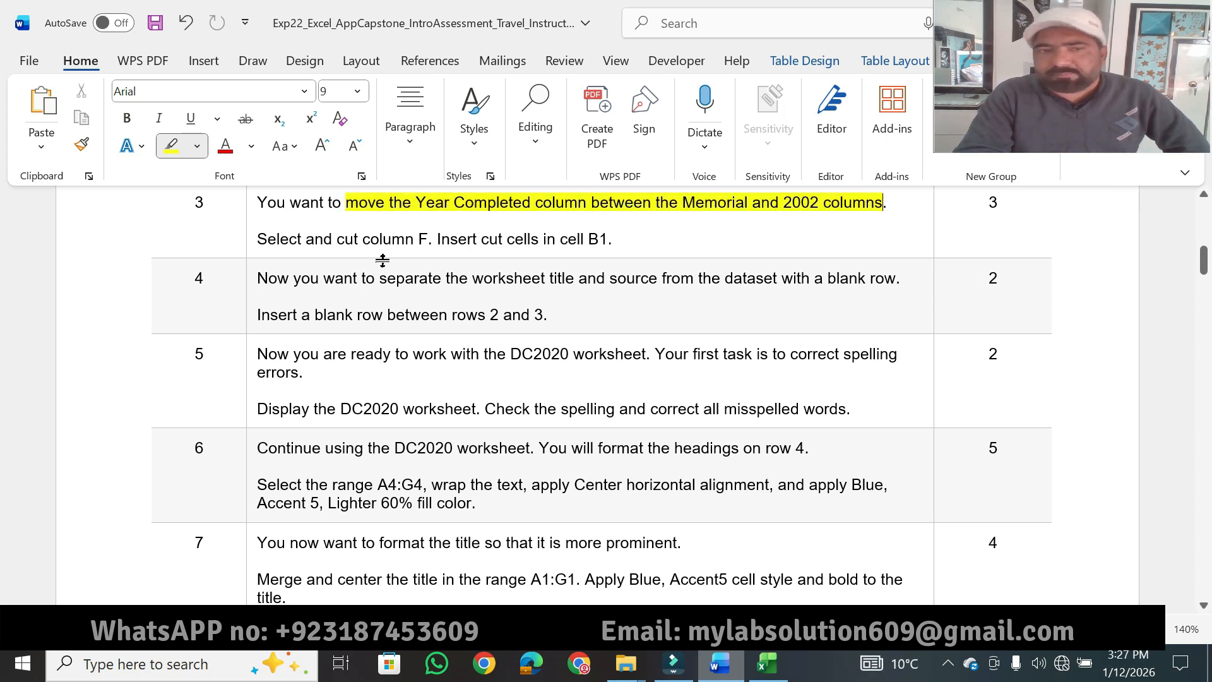
pyautogui.moveTo(261, 238); pyautogui.dragTo(419, 239)
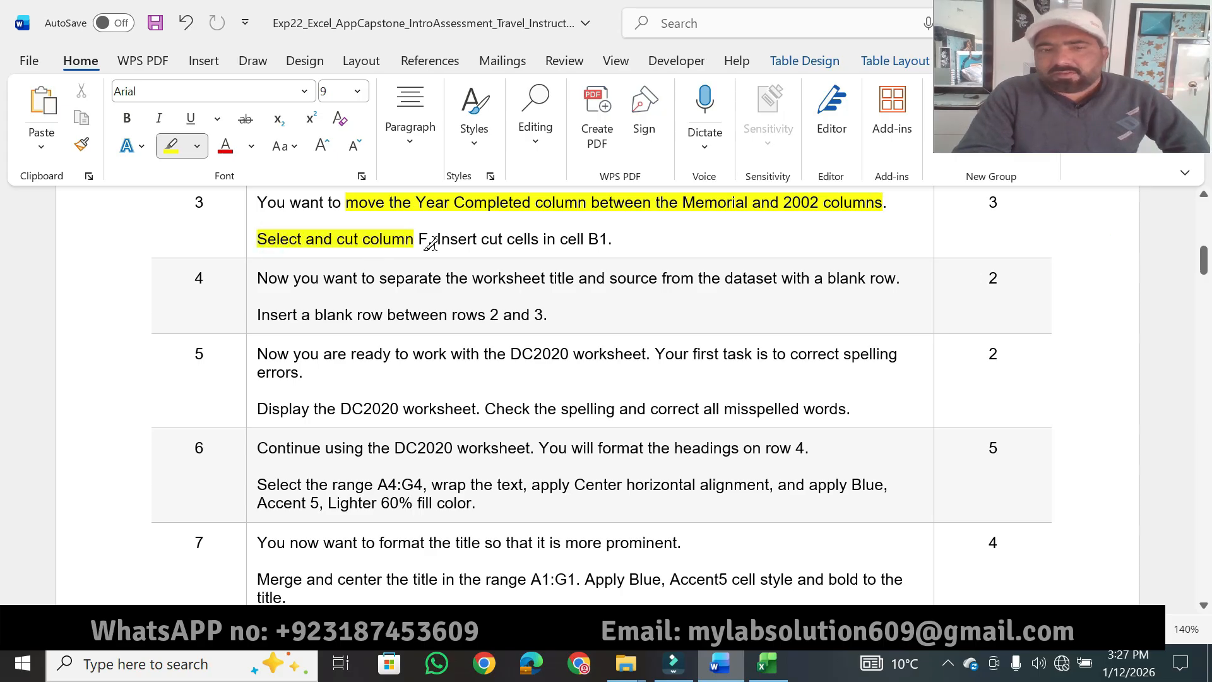
pyautogui.click(428, 240)
pyautogui.moveTo(420, 240); pyautogui.dragTo(428, 241)
# Switch to the Excel workbook and cut the entire Year Completed column F on the DC2017 sheet.
pyautogui.click(772, 672)
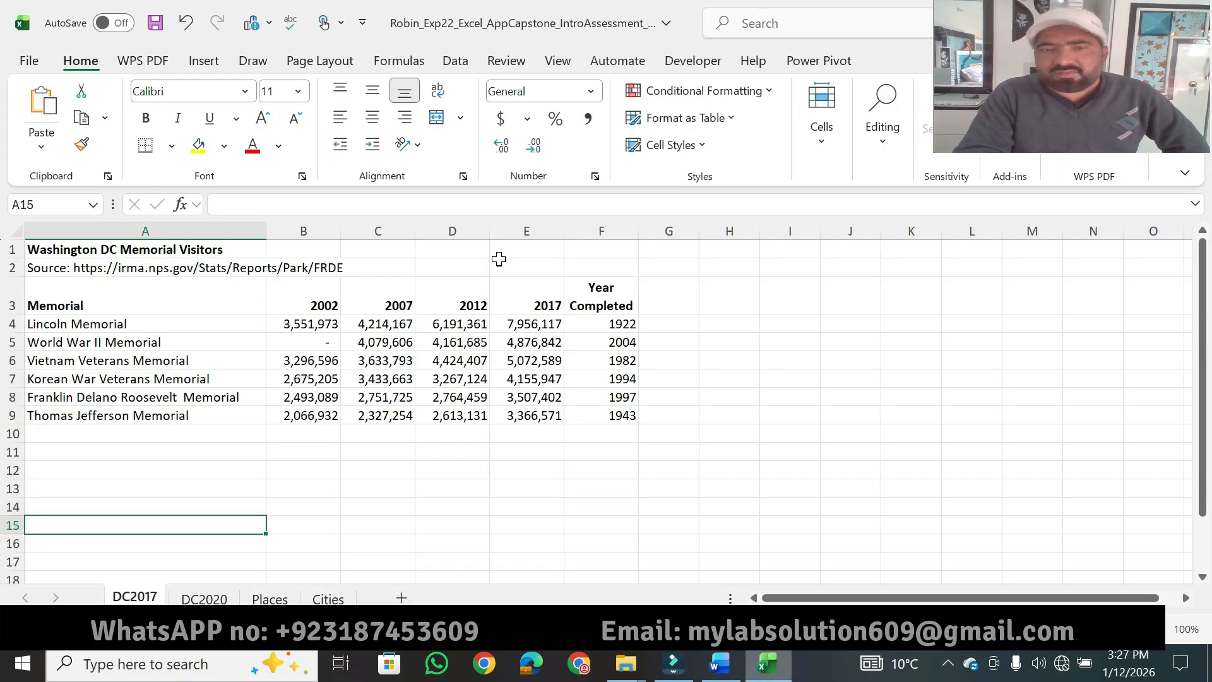
pyautogui.rightClick(610, 235)
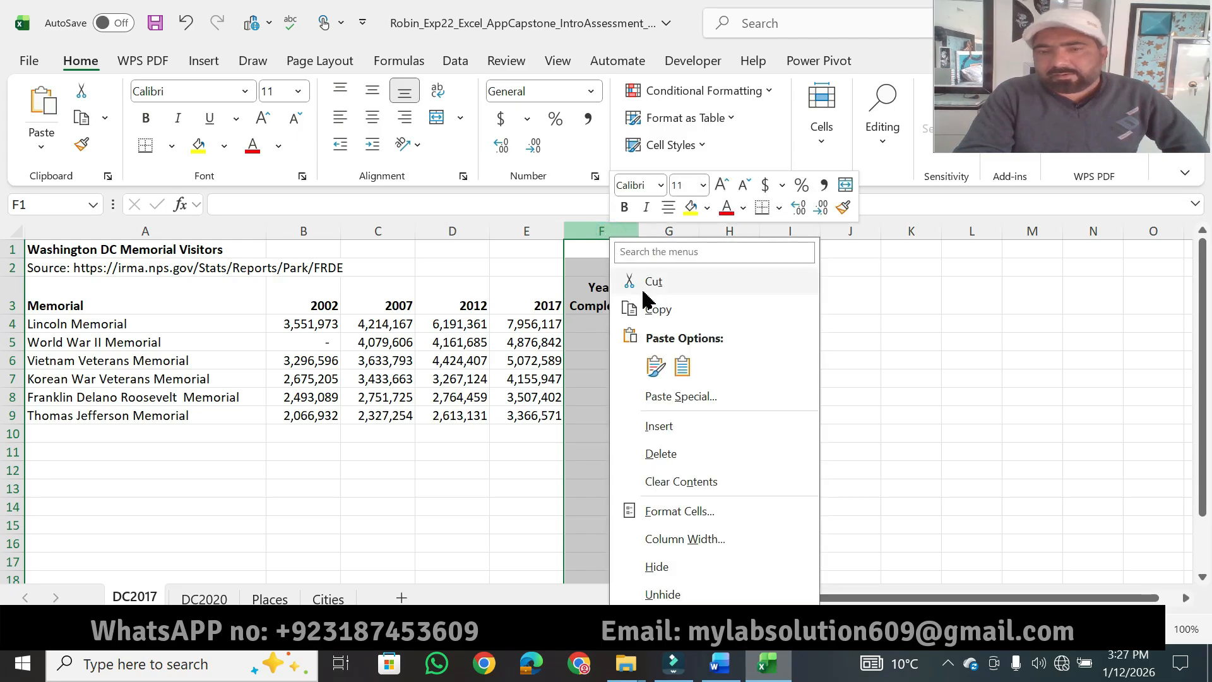
pyautogui.click(643, 285)
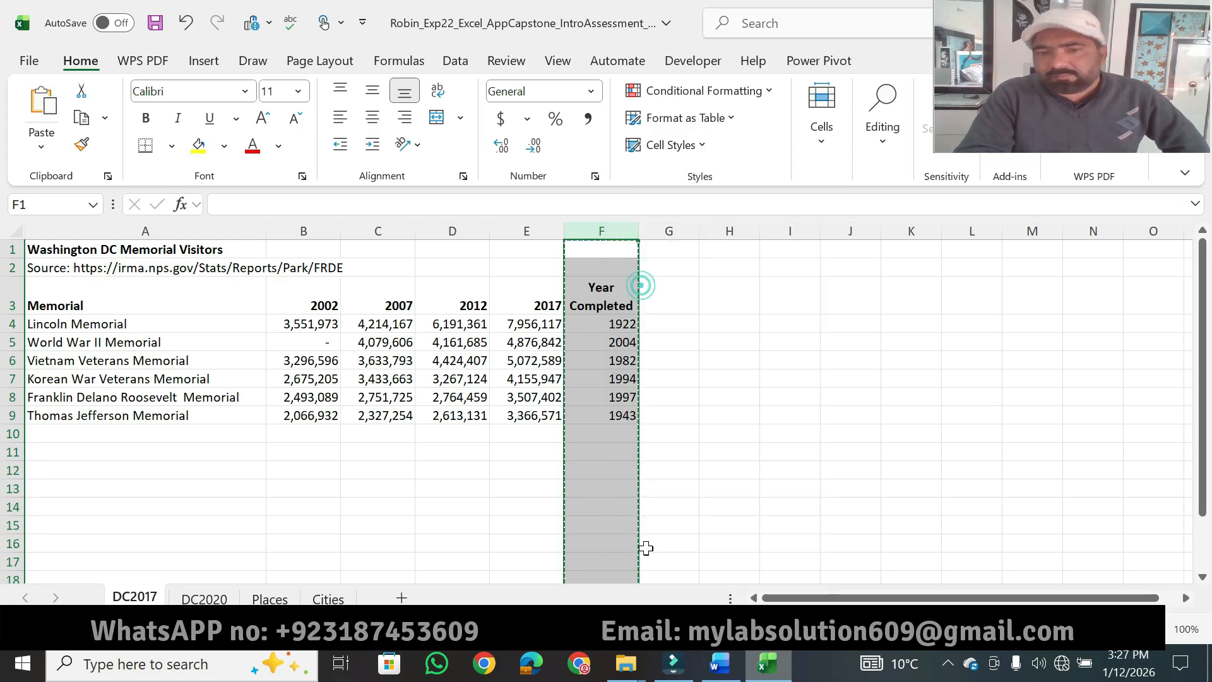
# Highlight "Insert cut cells in cell B1" in the Word instructions, and insert the cut Year Completed column at cell B1 in Excel.
pyautogui.click(719, 671)
pyautogui.moveTo(438, 239); pyautogui.dragTo(602, 235)
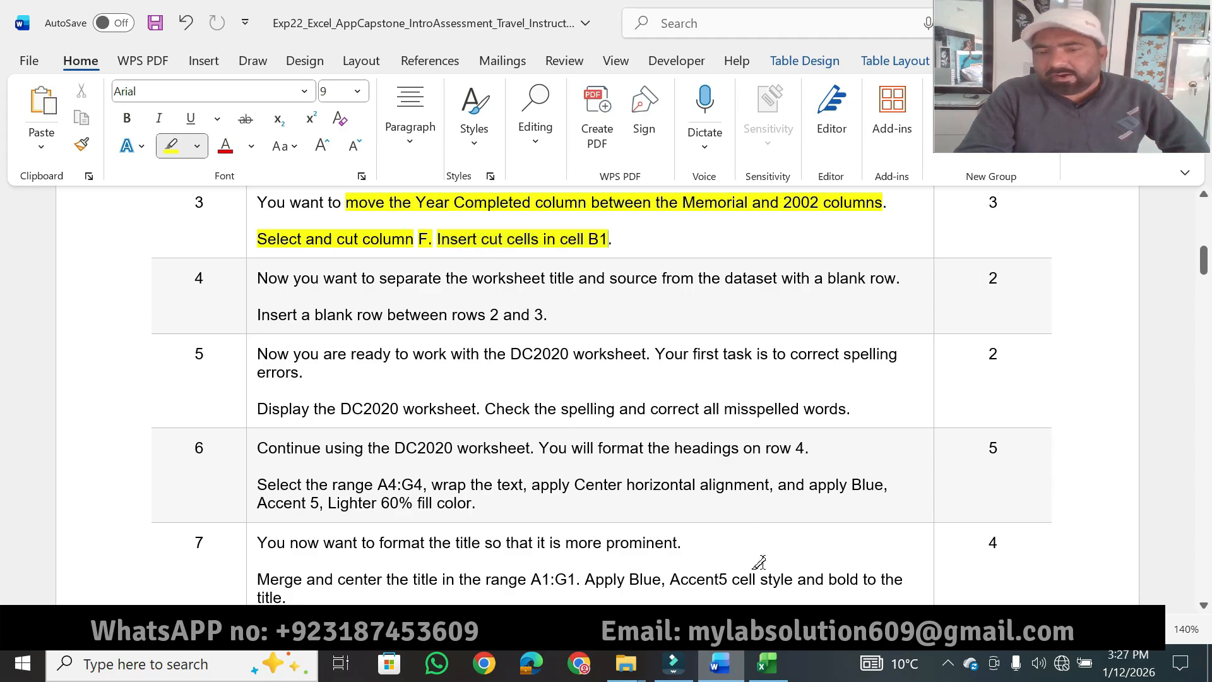
pyautogui.click(767, 663)
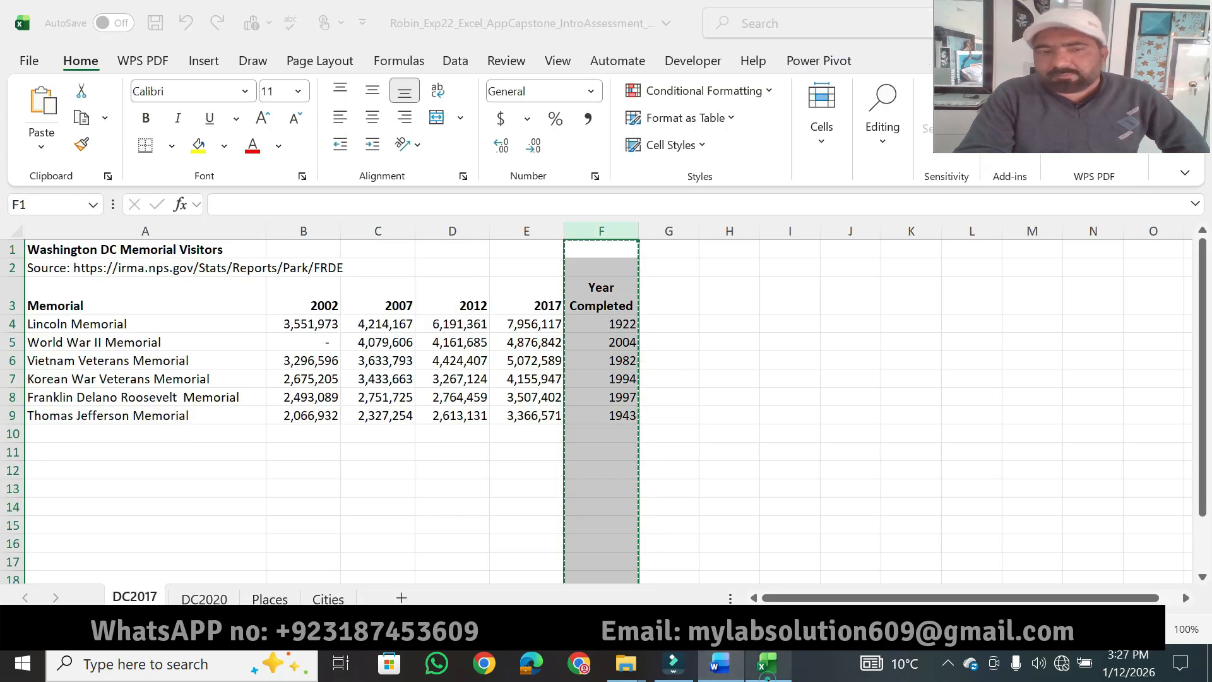
pyautogui.click(292, 304)
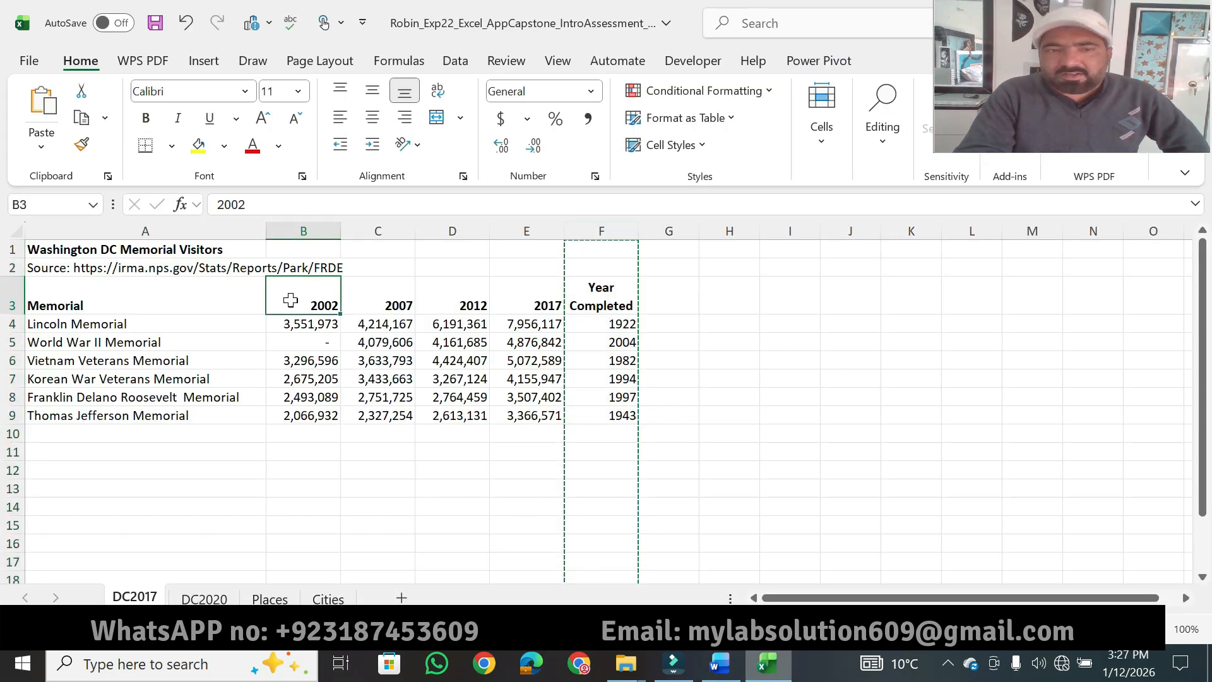
pyautogui.click(308, 250)
pyautogui.rightClick(307, 250)
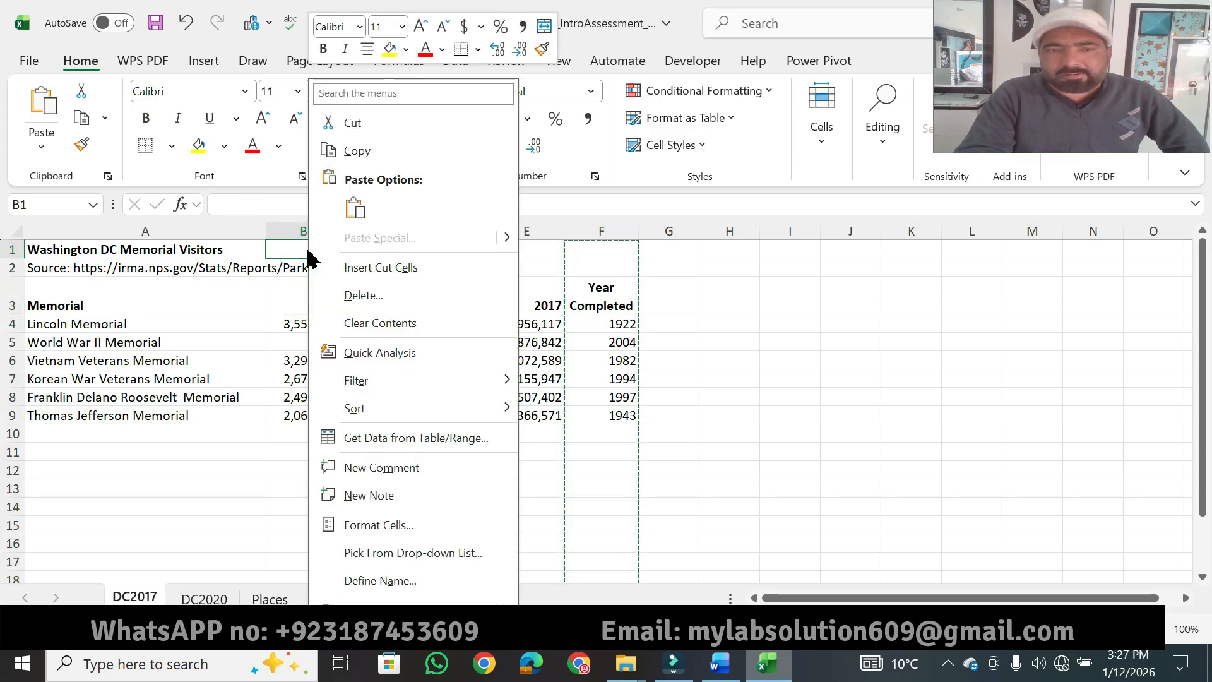
pyautogui.click(344, 269)
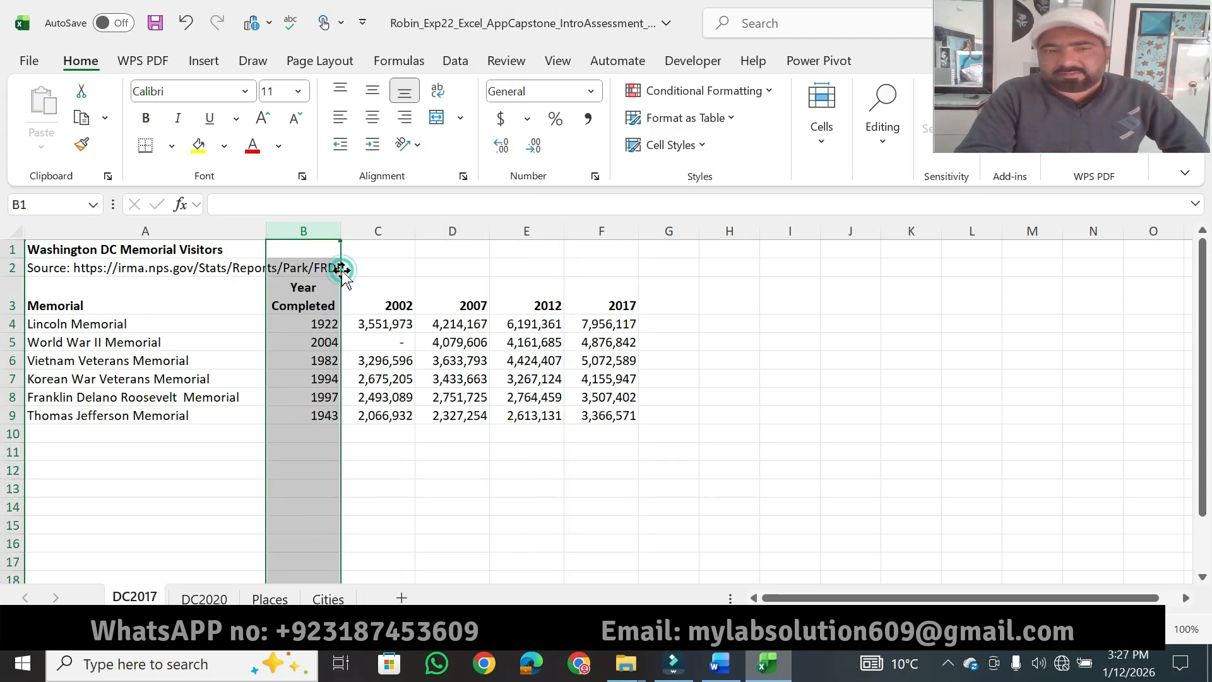
# In the Word instructions, highlight step 3's points value, step 4's description phrases and "Insert a blank row between rows 2 and 3" in yellow.
pyautogui.click(726, 666)
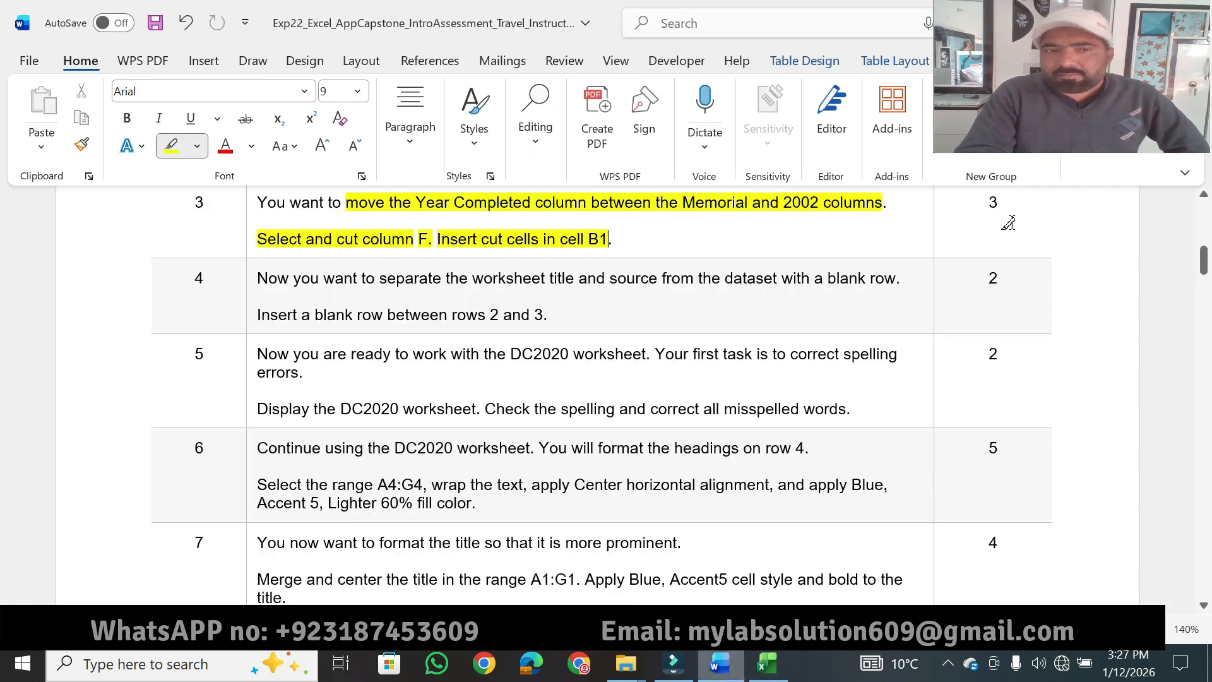
pyautogui.moveTo(1003, 211); pyautogui.dragTo(985, 208)
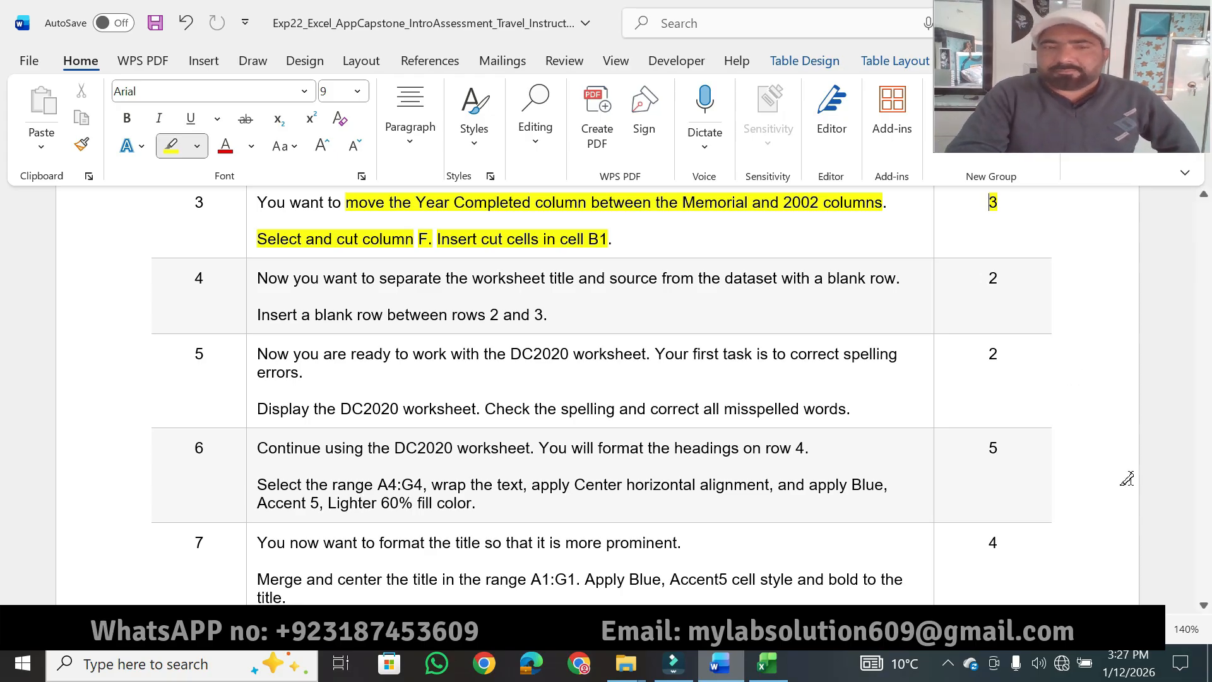
pyautogui.click(1206, 608)
pyautogui.click(1206, 608)
pyautogui.click(1206, 607)
pyautogui.click(1206, 607)
pyautogui.click(1206, 607)
pyautogui.click(1206, 607)
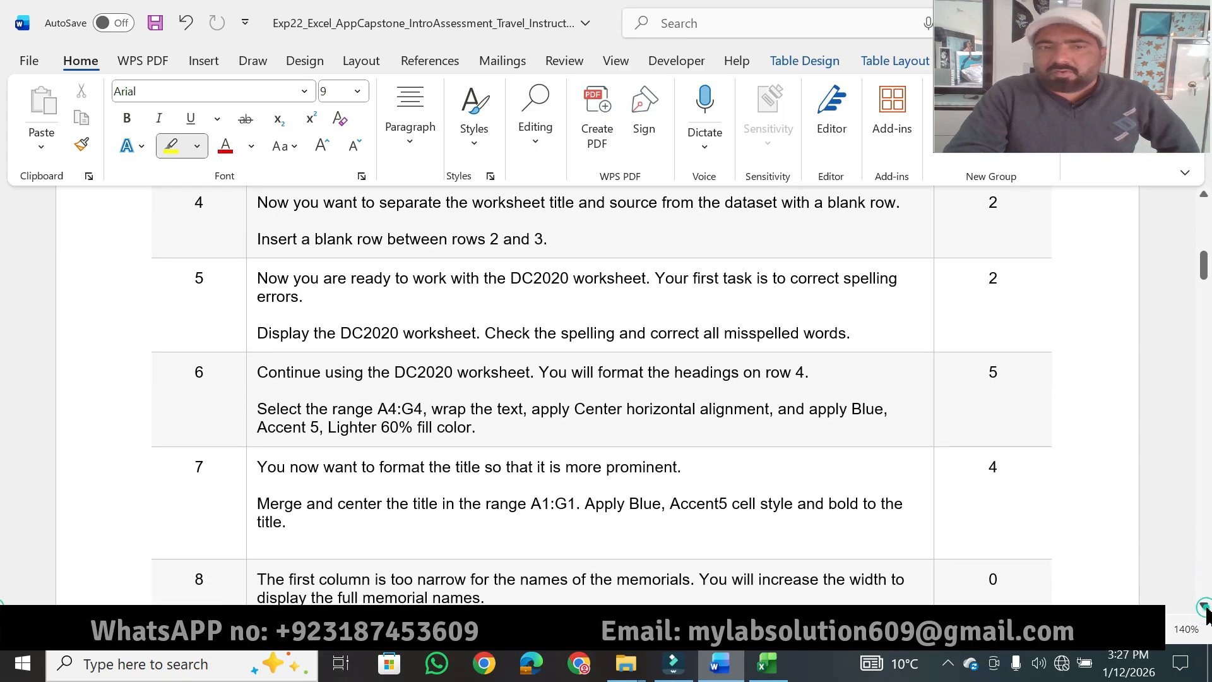
pyautogui.moveTo(255, 201); pyautogui.dragTo(896, 202)
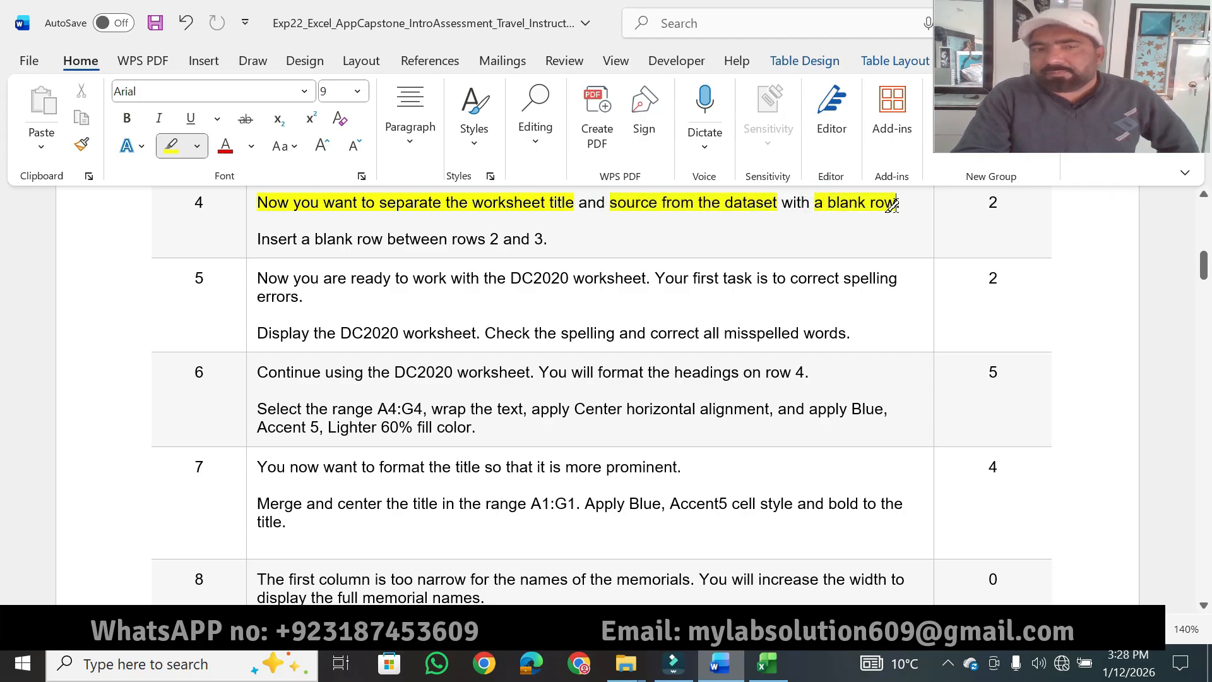
pyautogui.moveTo(259, 238); pyautogui.dragTo(543, 238)
# Switch to the Excel workbook and insert a blank row between rows 2 and 3 on the DC2017 sheet.
pyautogui.hotkey('alt', 'Tab')
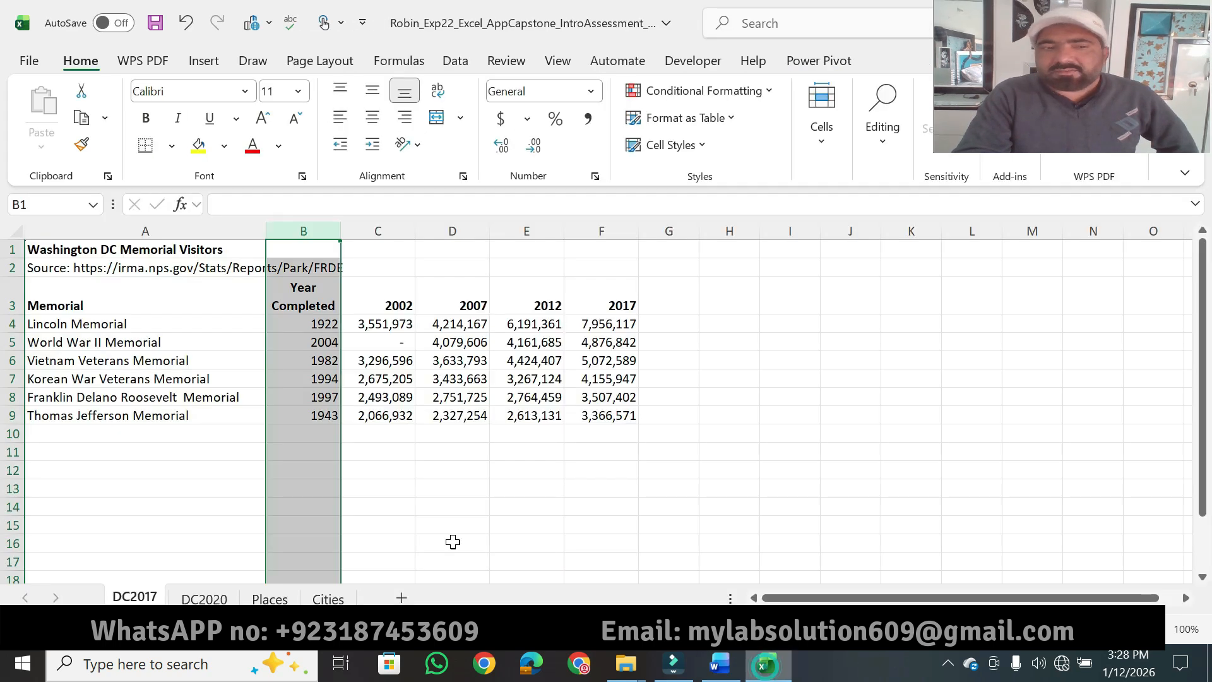
pyautogui.click(12, 268)
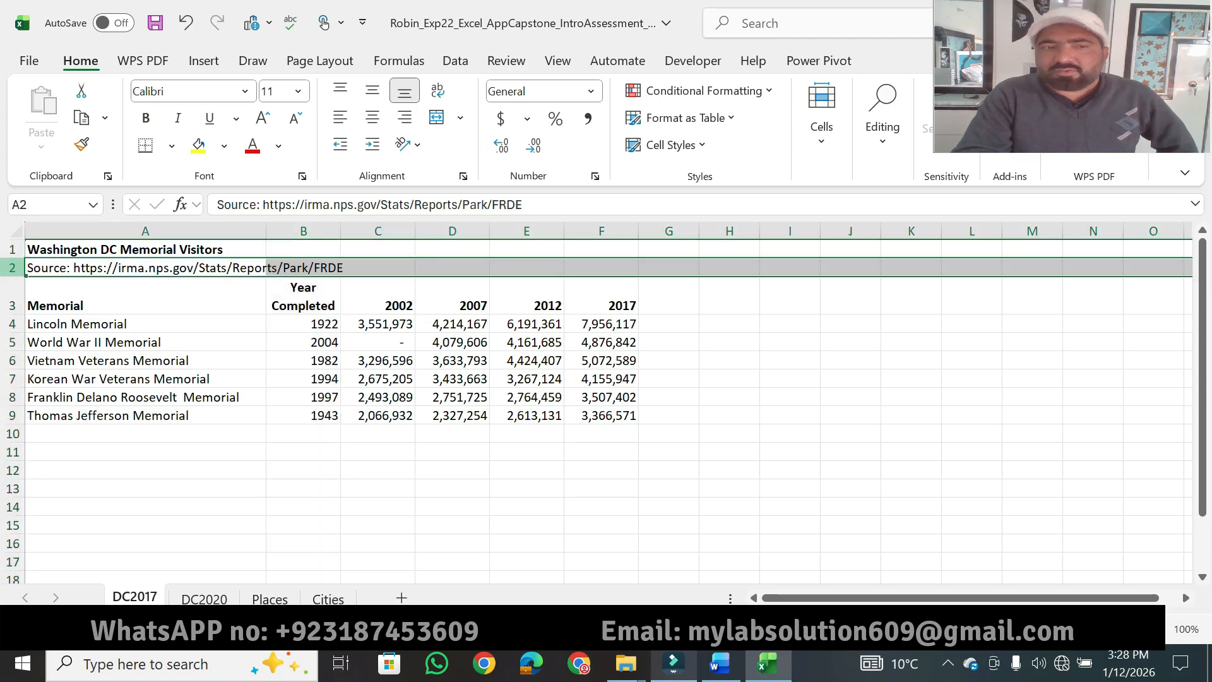
pyautogui.click(12, 296)
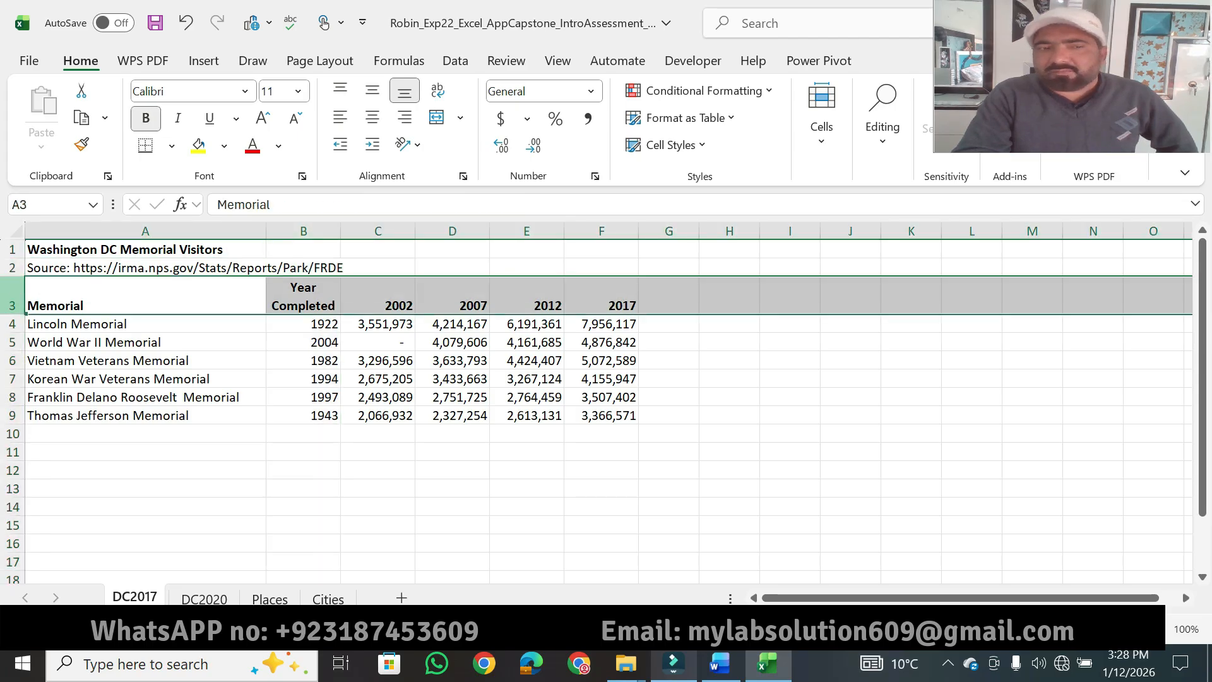
pyautogui.rightClick(13, 295)
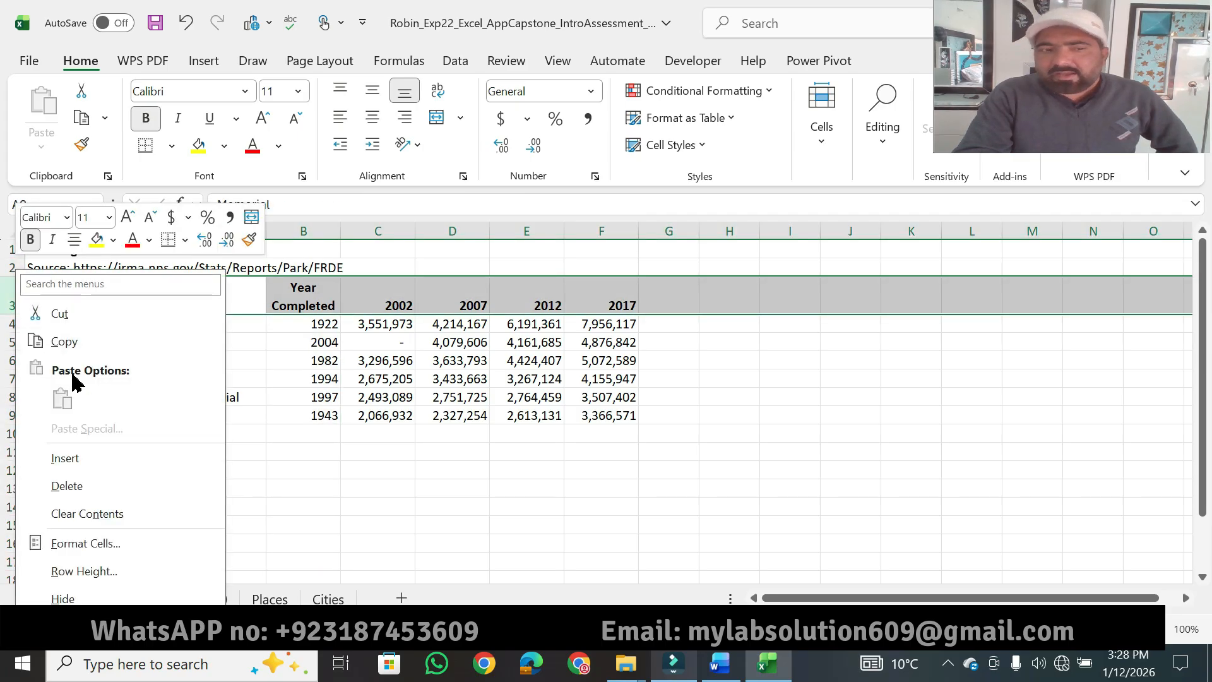
pyautogui.click(65, 459)
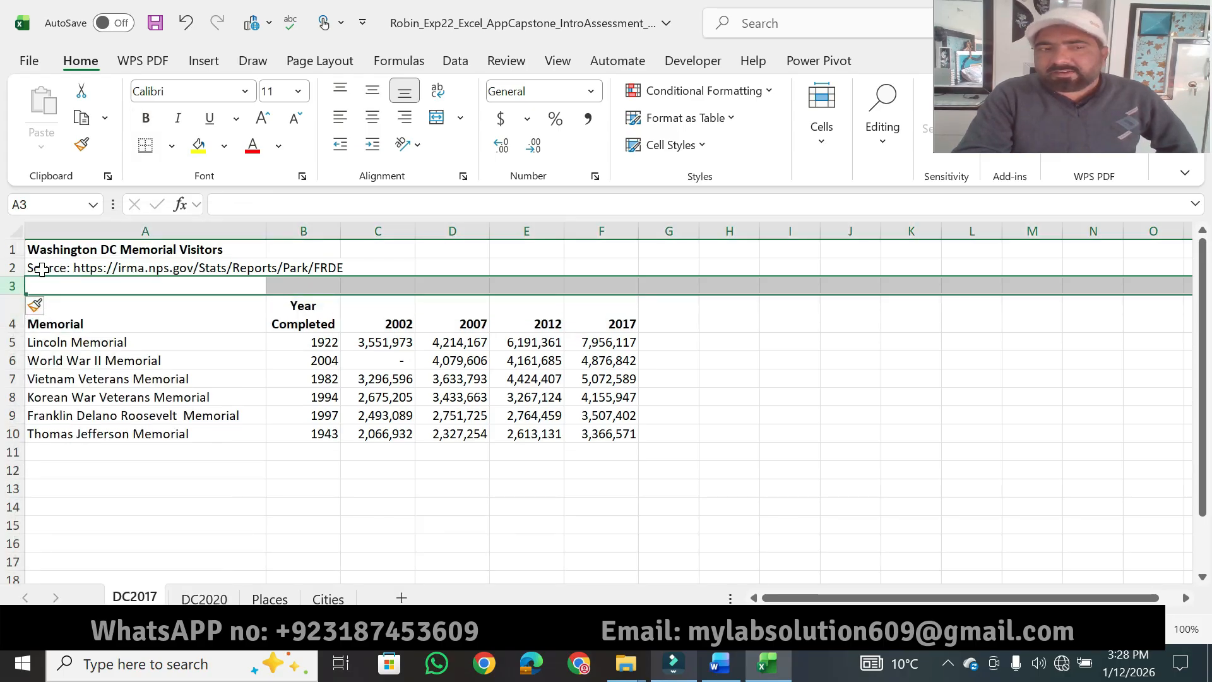
pyautogui.click(95, 302)
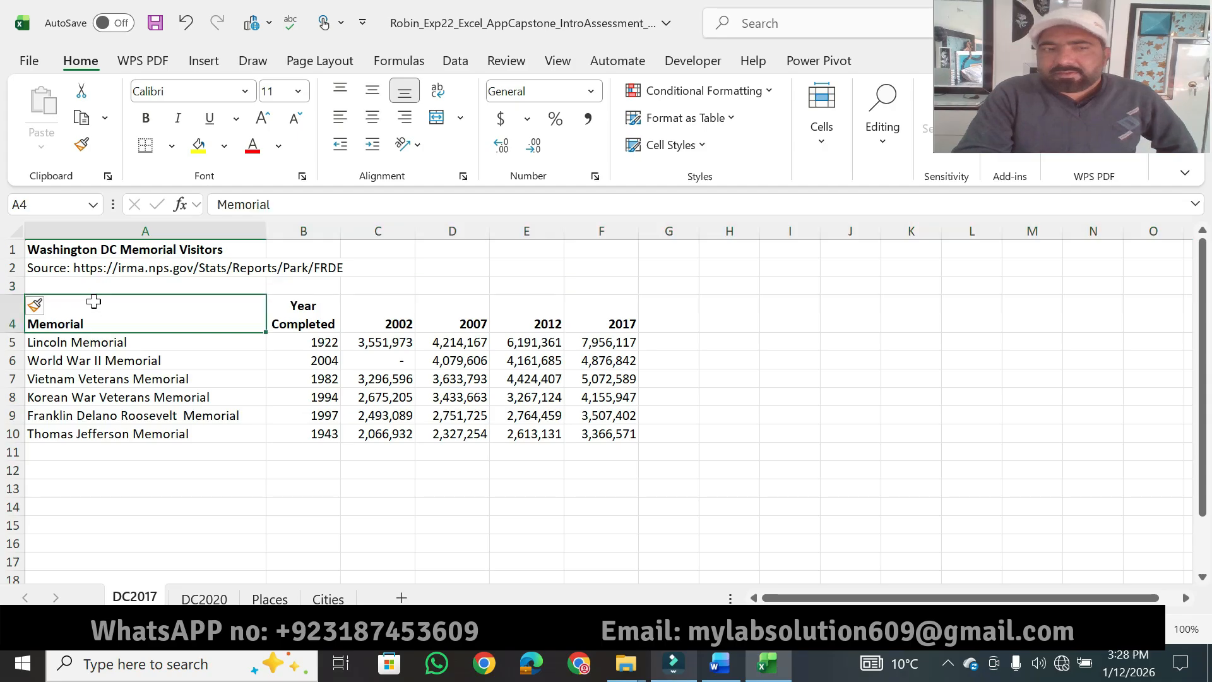
pyautogui.click(79, 290)
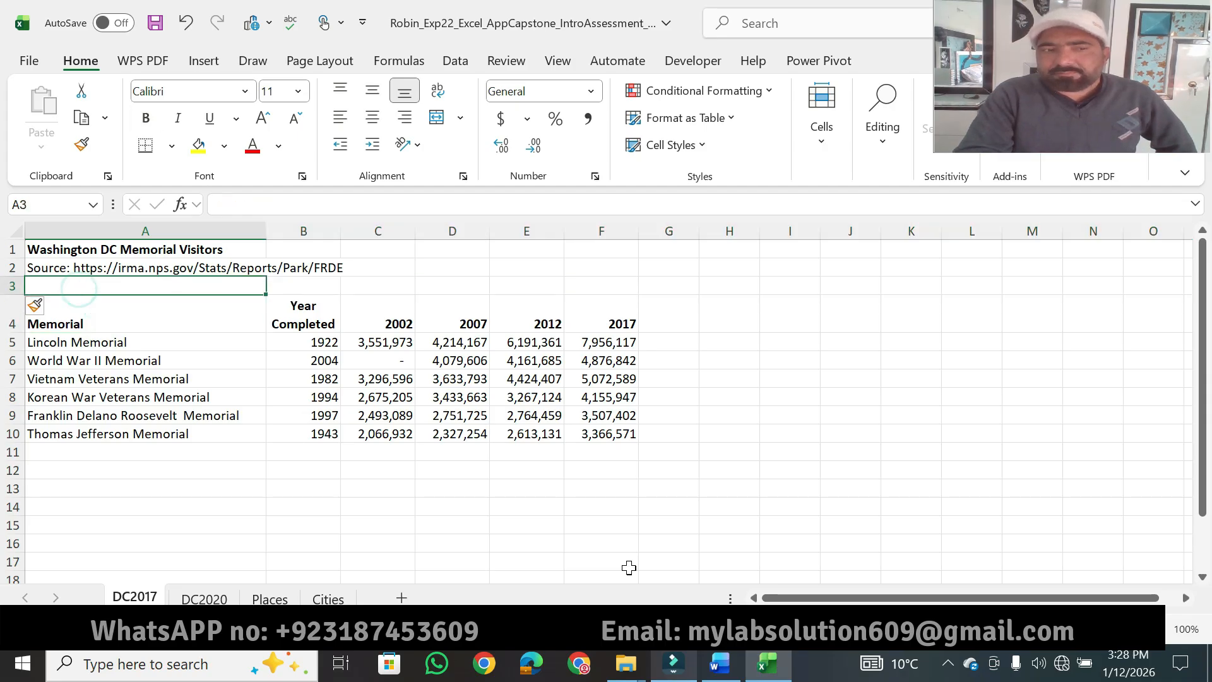
# In the Word instructions, highlight step 4's points value and step 5's phrase "you are ready to work with the DC2020 worksheet." in yellow.
pyautogui.click(720, 663)
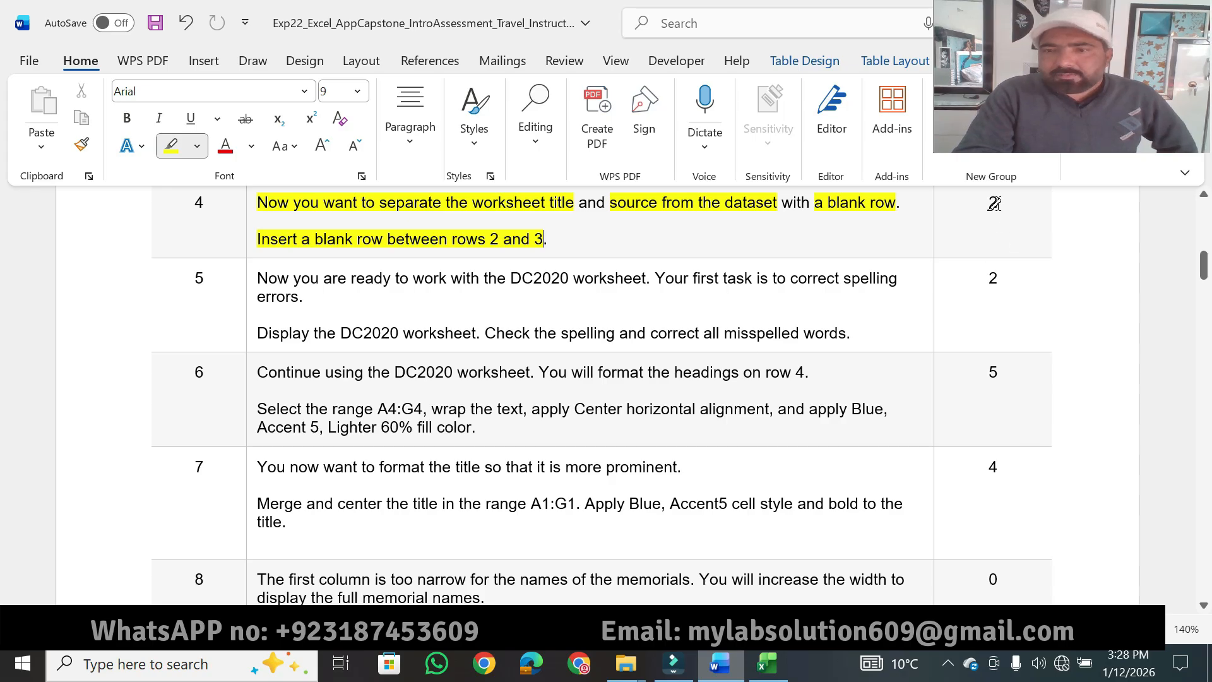
pyautogui.moveTo(987, 203); pyautogui.dragTo(999, 204)
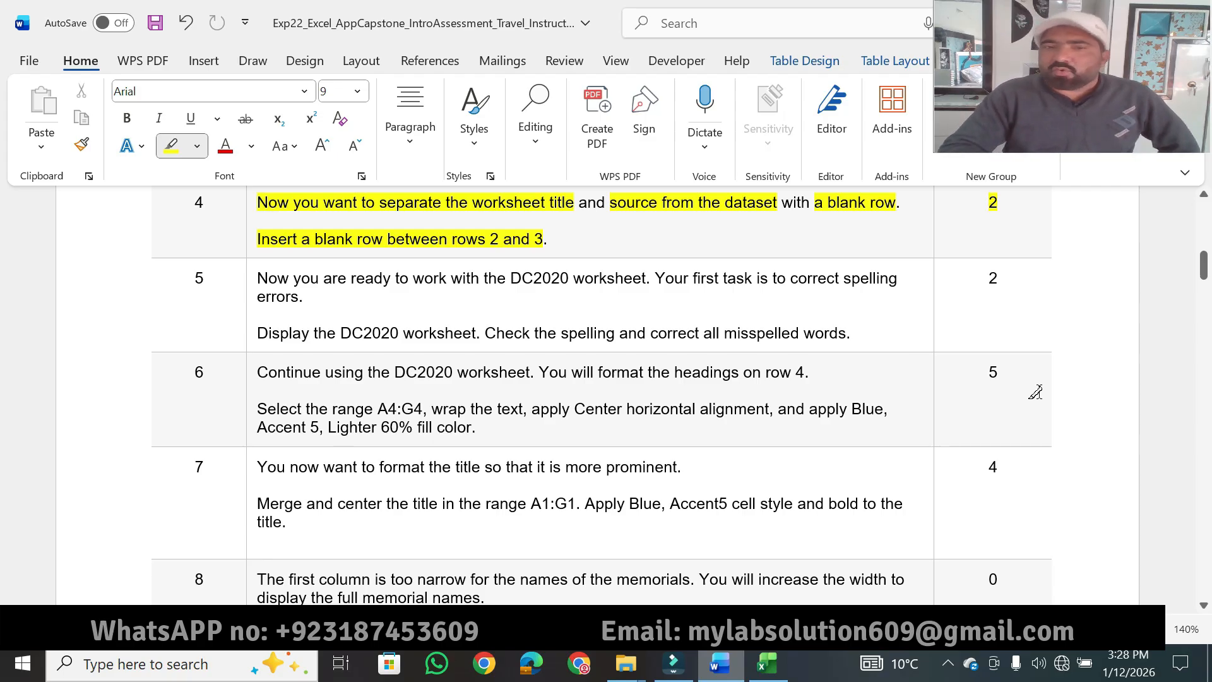
pyautogui.click(1205, 605)
pyautogui.click(1204, 605)
pyautogui.click(1204, 605)
pyautogui.click(1204, 605)
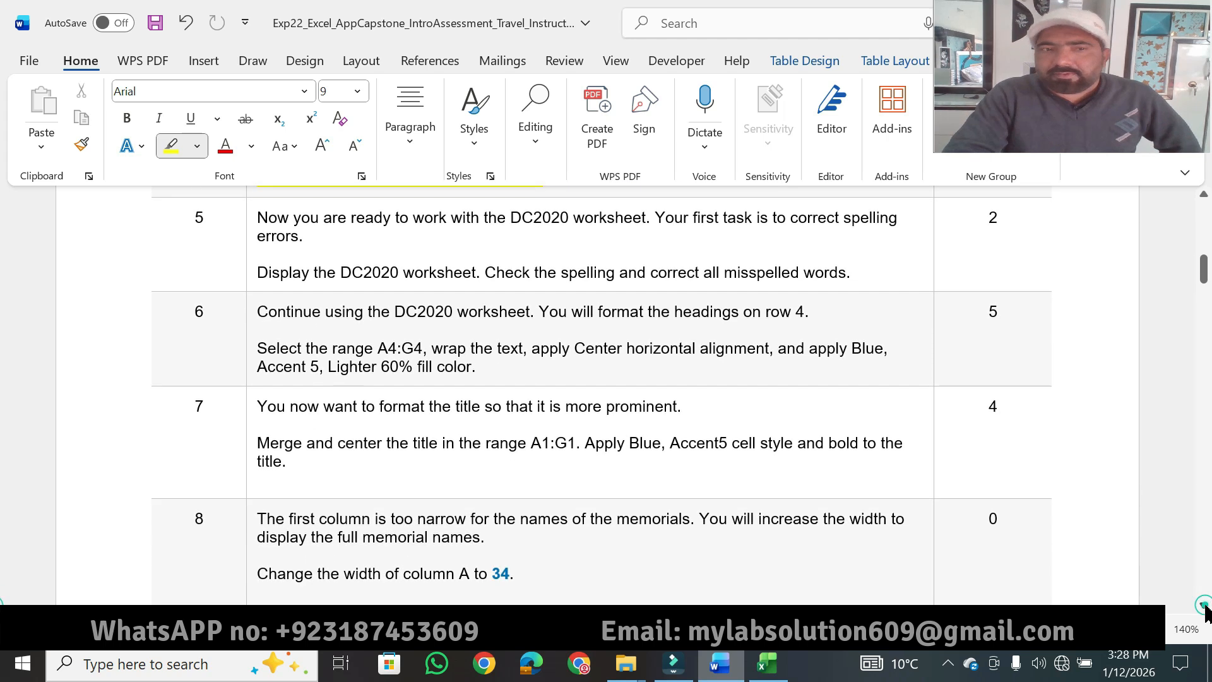
pyautogui.click(1204, 605)
pyautogui.moveTo(292, 202); pyautogui.dragTo(650, 203)
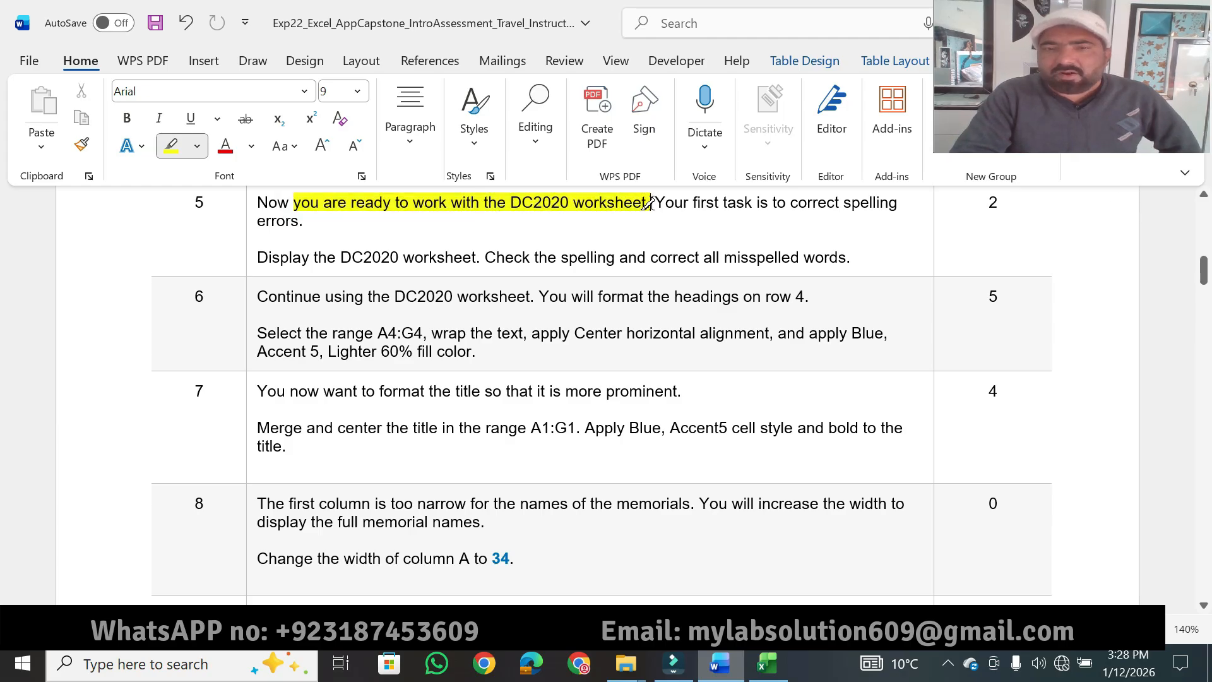
# Switch to the Excel workbook and display the DC2020 worksheet.
pyautogui.moveTo(767, 663)
pyautogui.click(768, 553)
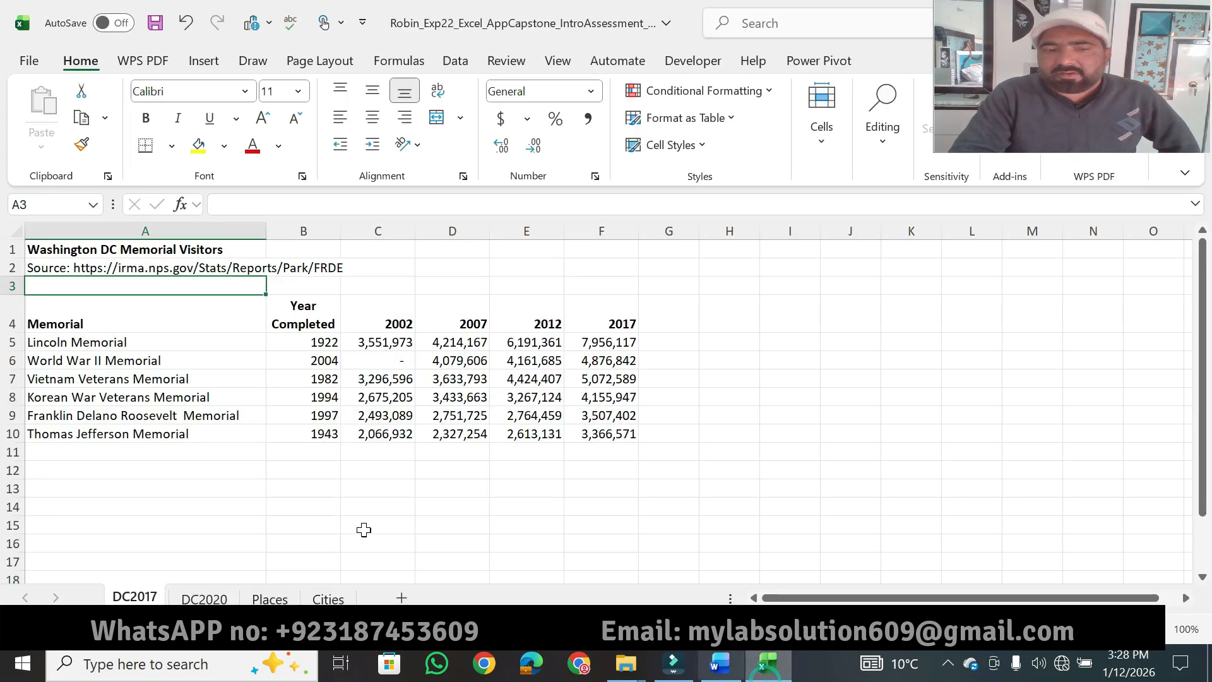
pyautogui.click(218, 599)
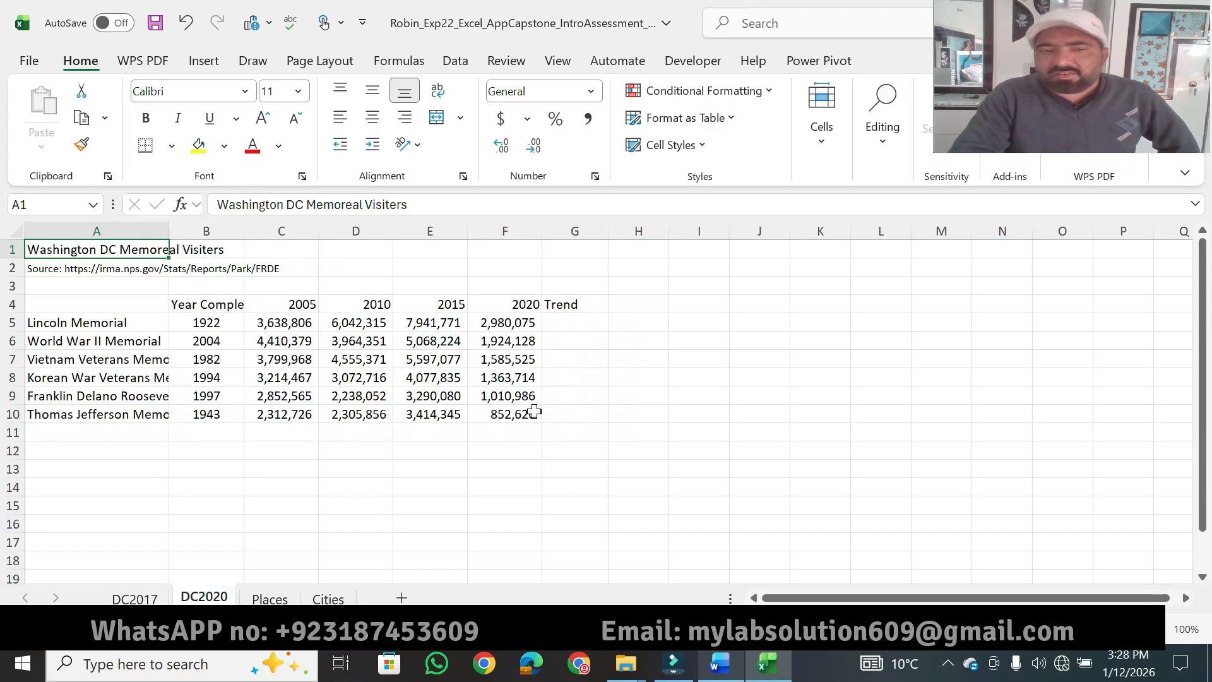
# In Word, highlight step 5's "first task is to correct", "errors.", "Display the DC2020 worksheet" and "spelling and correct all misspelled words." in yellow.
pyautogui.click(730, 666)
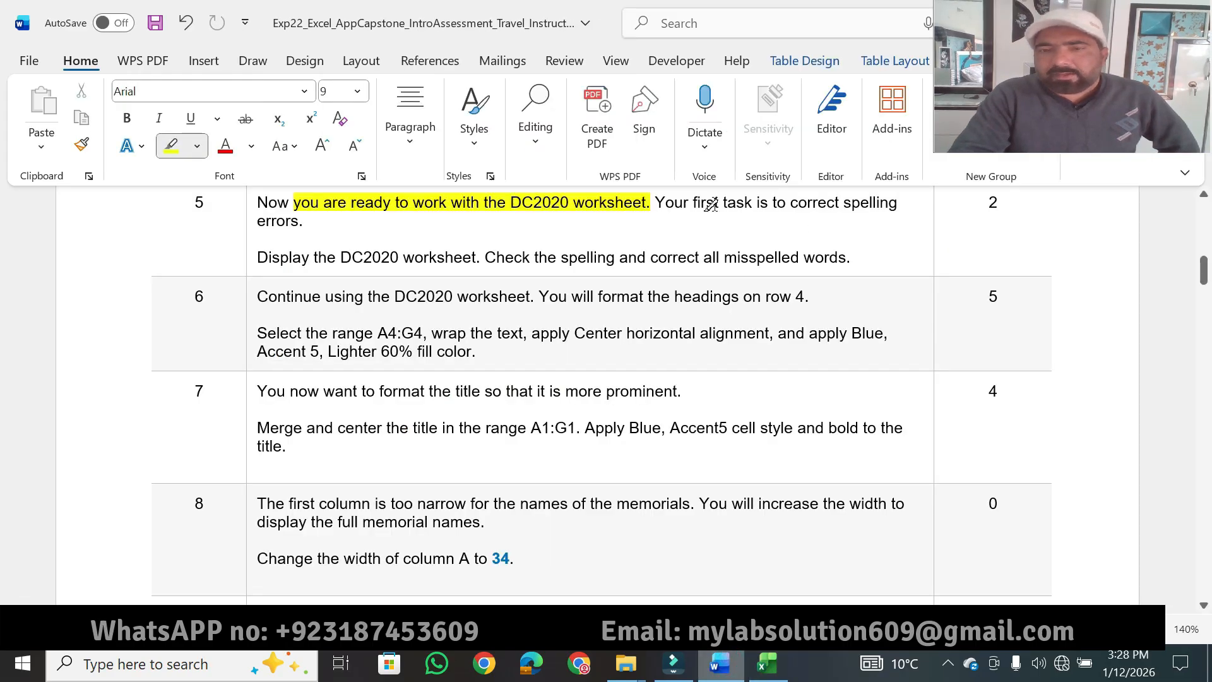
pyautogui.moveTo(692, 202); pyautogui.dragTo(840, 202)
pyautogui.moveTo(261, 222); pyautogui.dragTo(320, 222)
pyautogui.moveTo(259, 257); pyautogui.dragTo(476, 257)
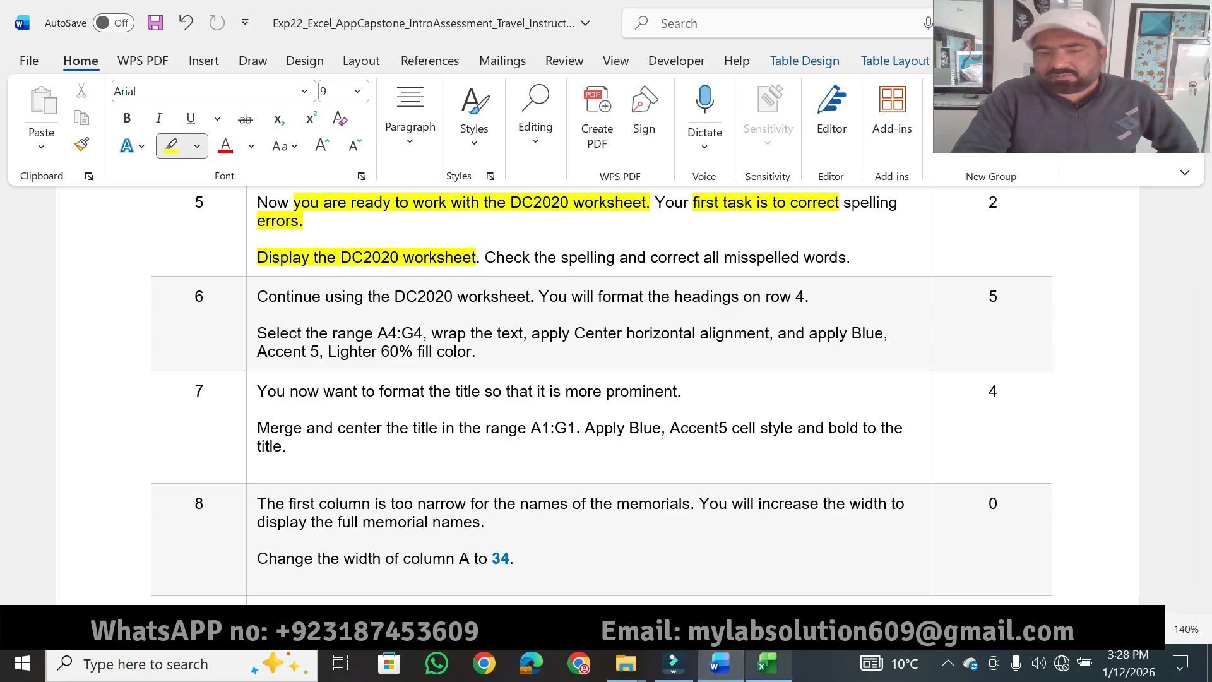
pyautogui.click(768, 663)
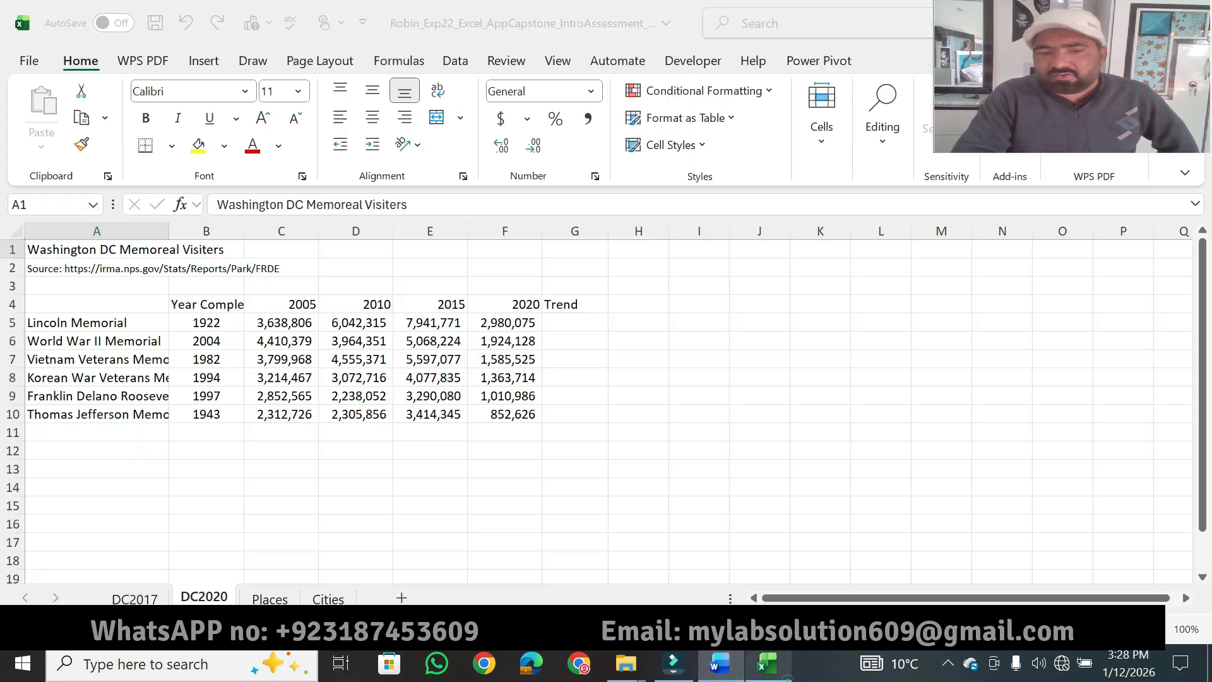
pyautogui.click(719, 663)
pyautogui.moveTo(562, 255); pyautogui.dragTo(850, 256)
# Spell-check the DC2020 worksheet in Excel, changing all instances of "Memoreal" to "Memorial" and "Visiters" to "Visitors".
pyautogui.click(767, 663)
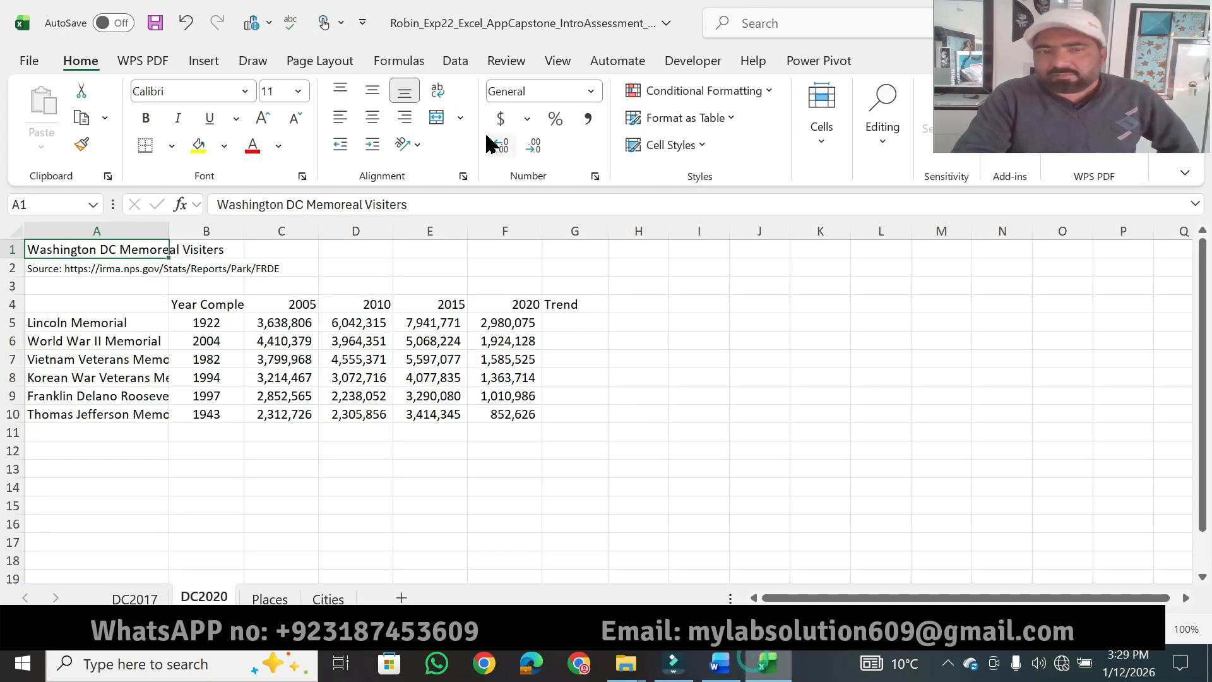
pyautogui.click(506, 61)
pyautogui.click(58, 120)
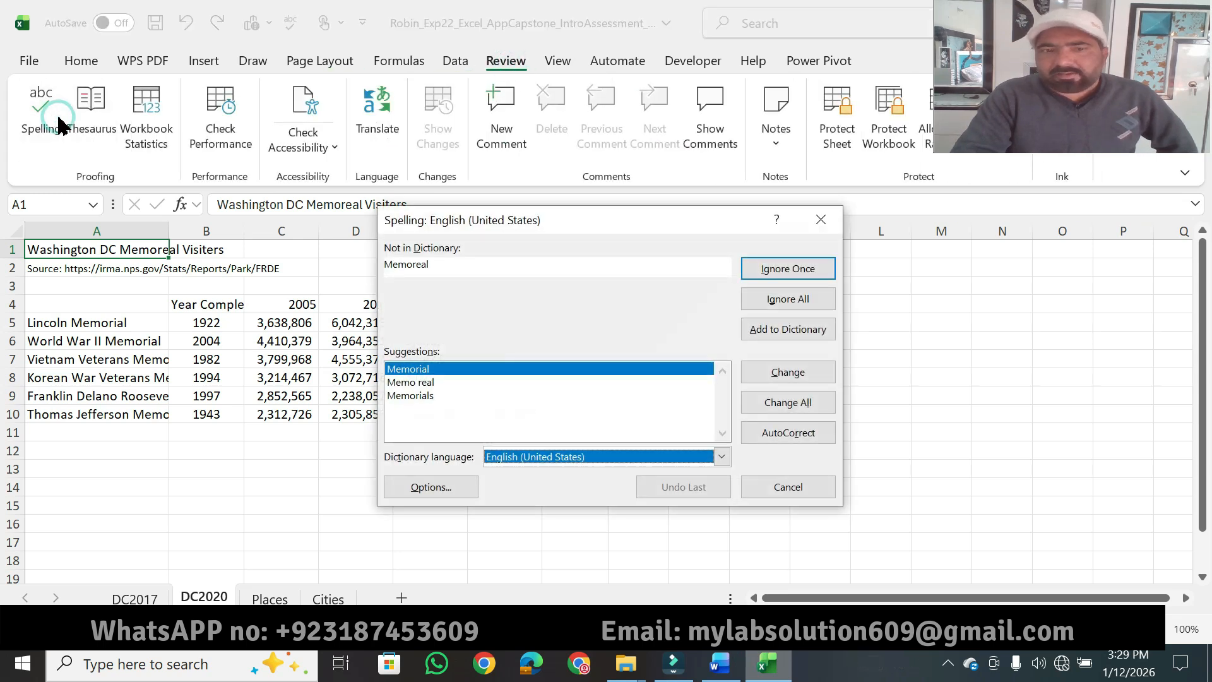
pyautogui.click(768, 403)
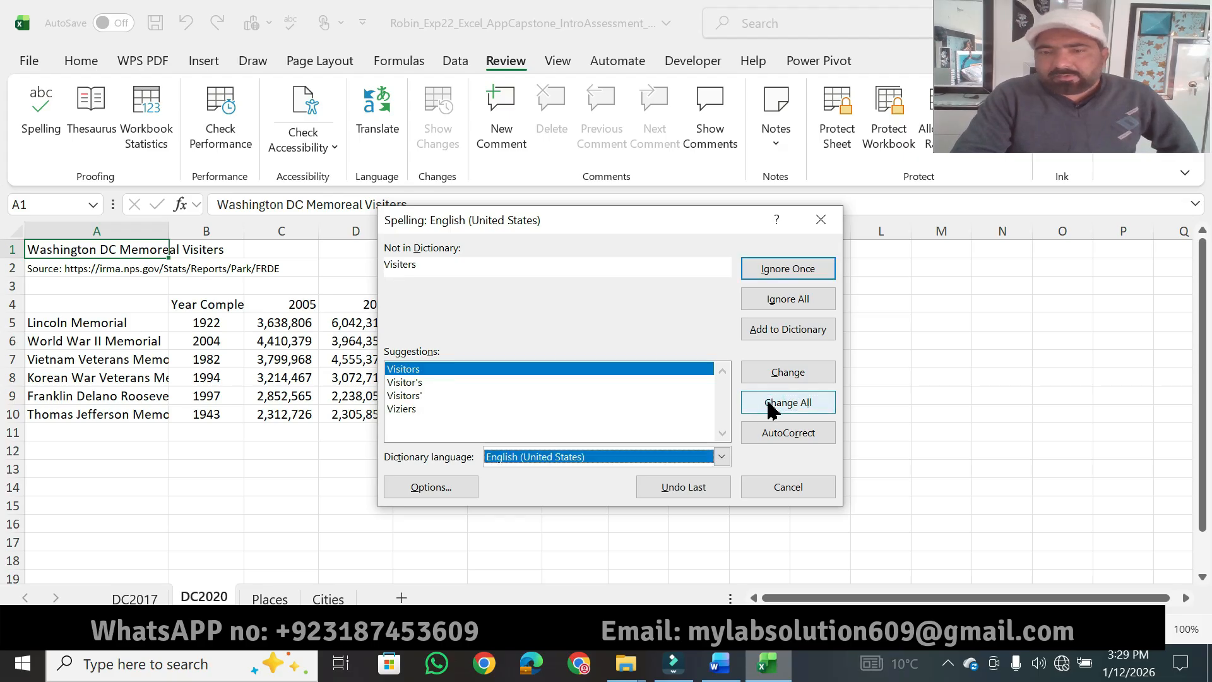
pyautogui.click(768, 404)
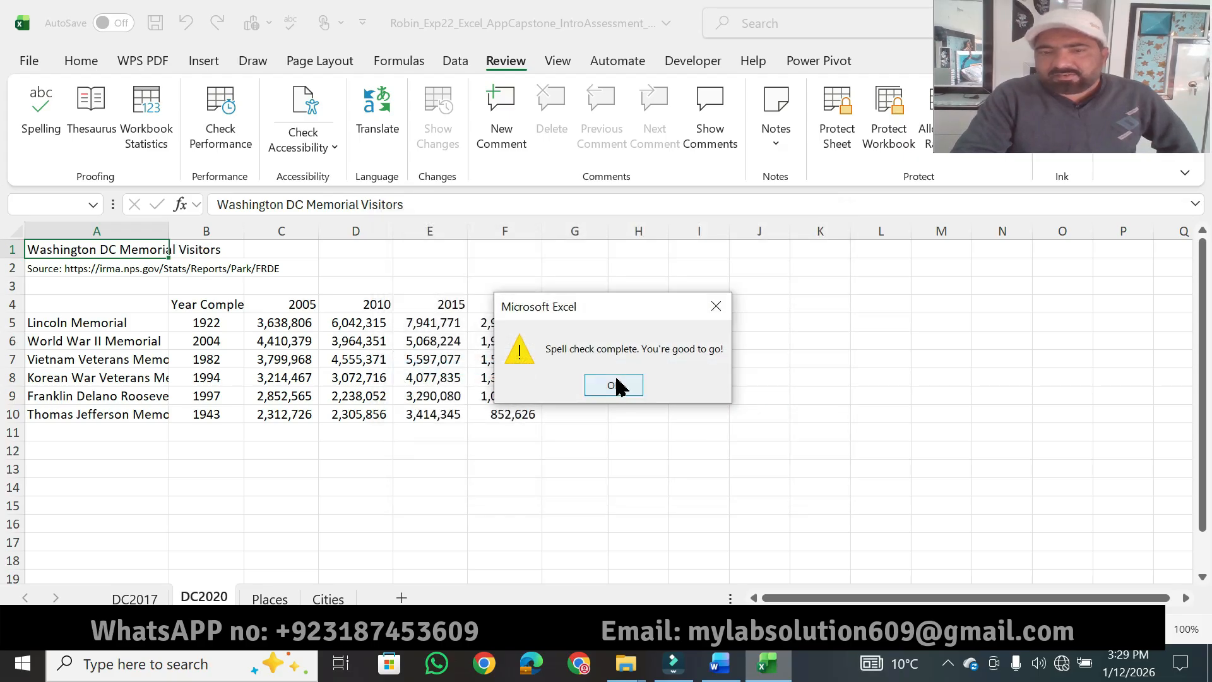
pyautogui.click(615, 385)
# In the Word instructions, highlight step 5's points value and step 6's "Continue using the DC2020 worksheet." in yellow.
pyautogui.click(723, 665)
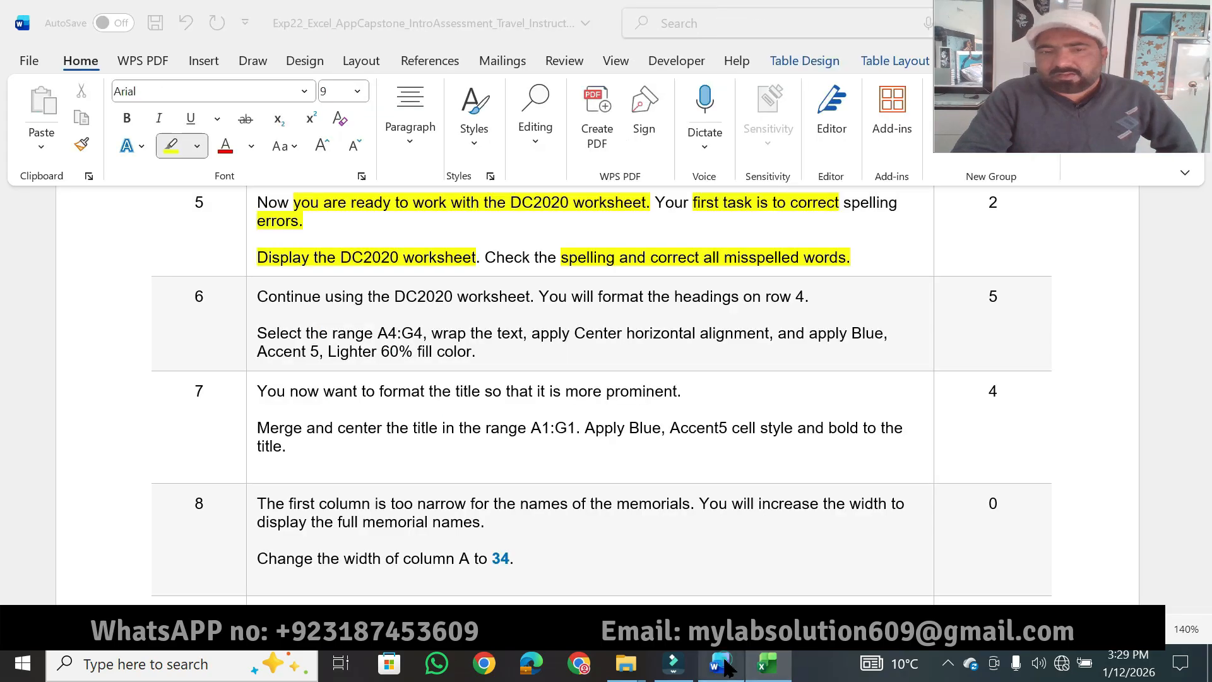
pyautogui.click(994, 205)
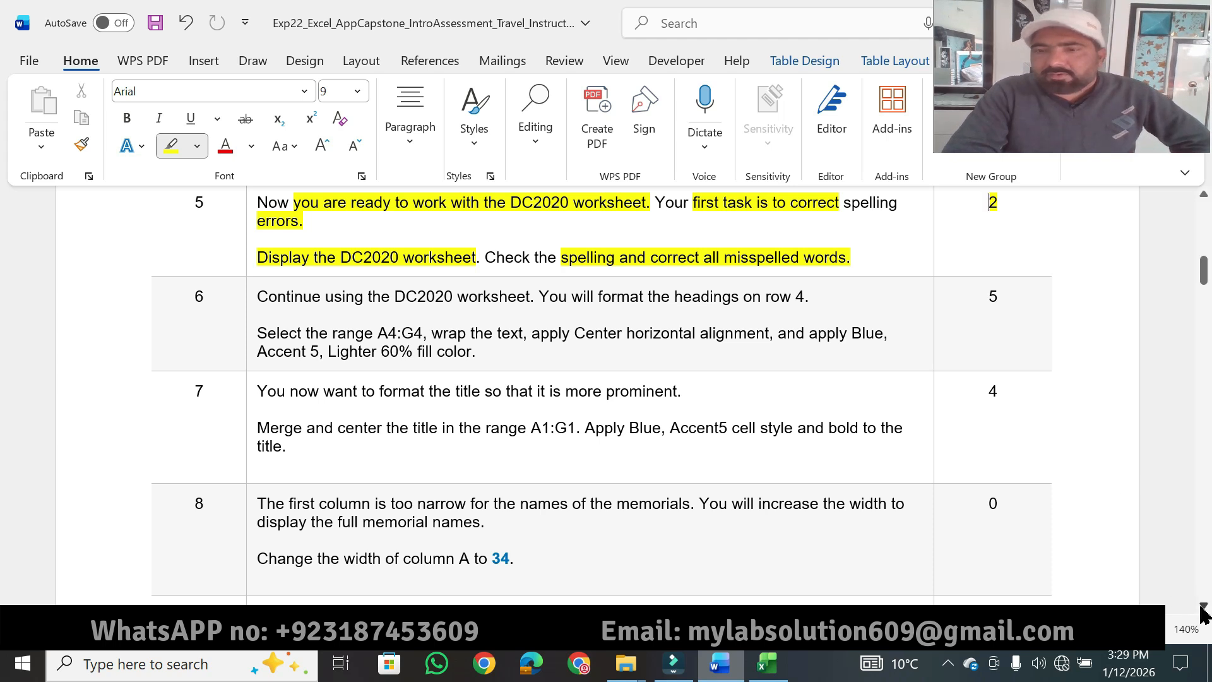
pyautogui.scroll(-3, 1203, 611)
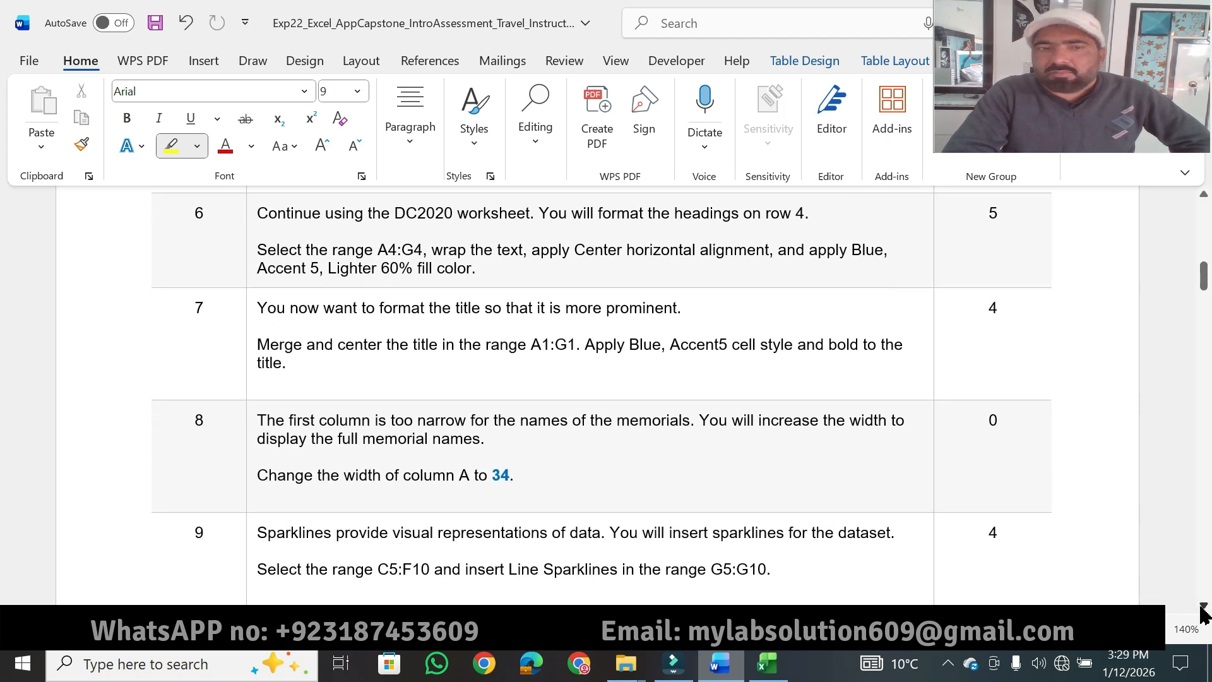
pyautogui.moveTo(258, 203); pyautogui.dragTo(535, 202)
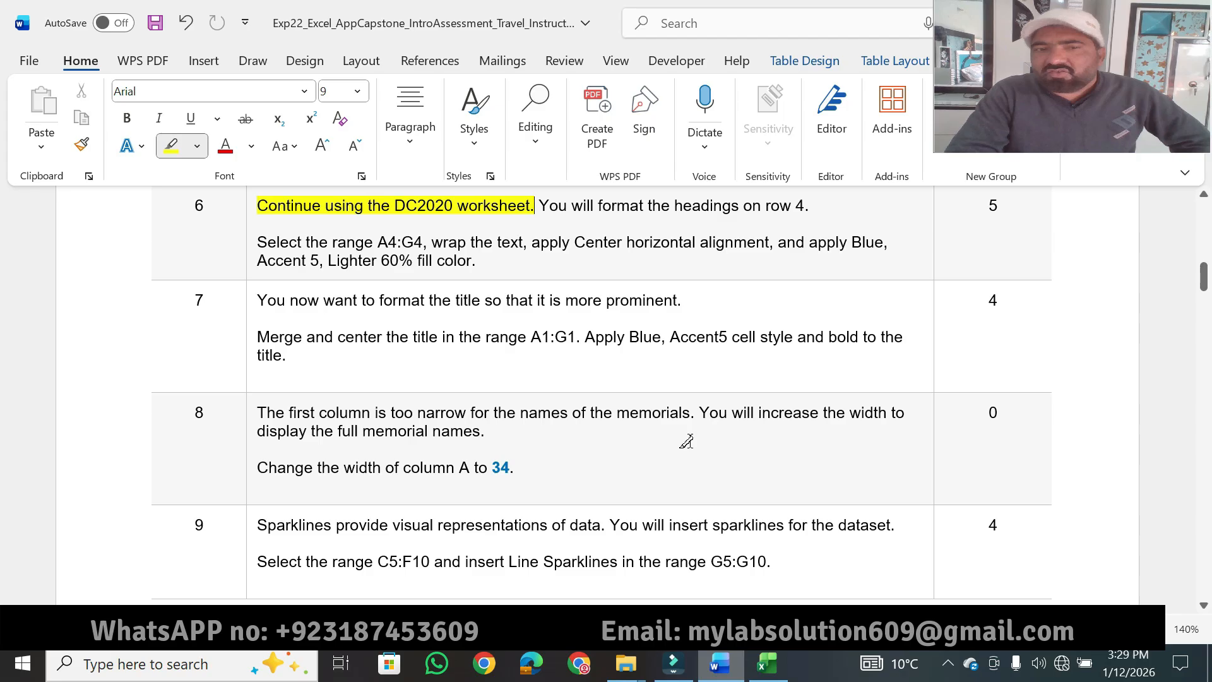
# Glance at the Excel sheet, and highlight step 6's "format the headings on row 4." and "the range A4:G4, wrap the text, apply" in Word.
pyautogui.click(767, 663)
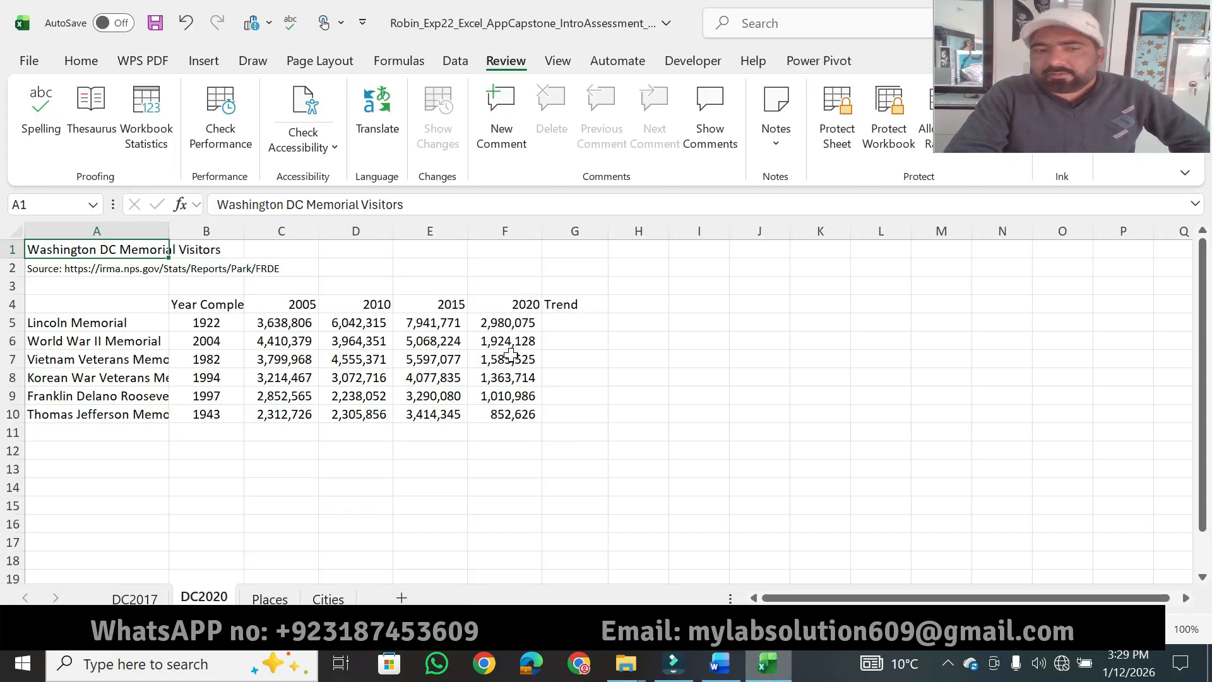
pyautogui.click(719, 663)
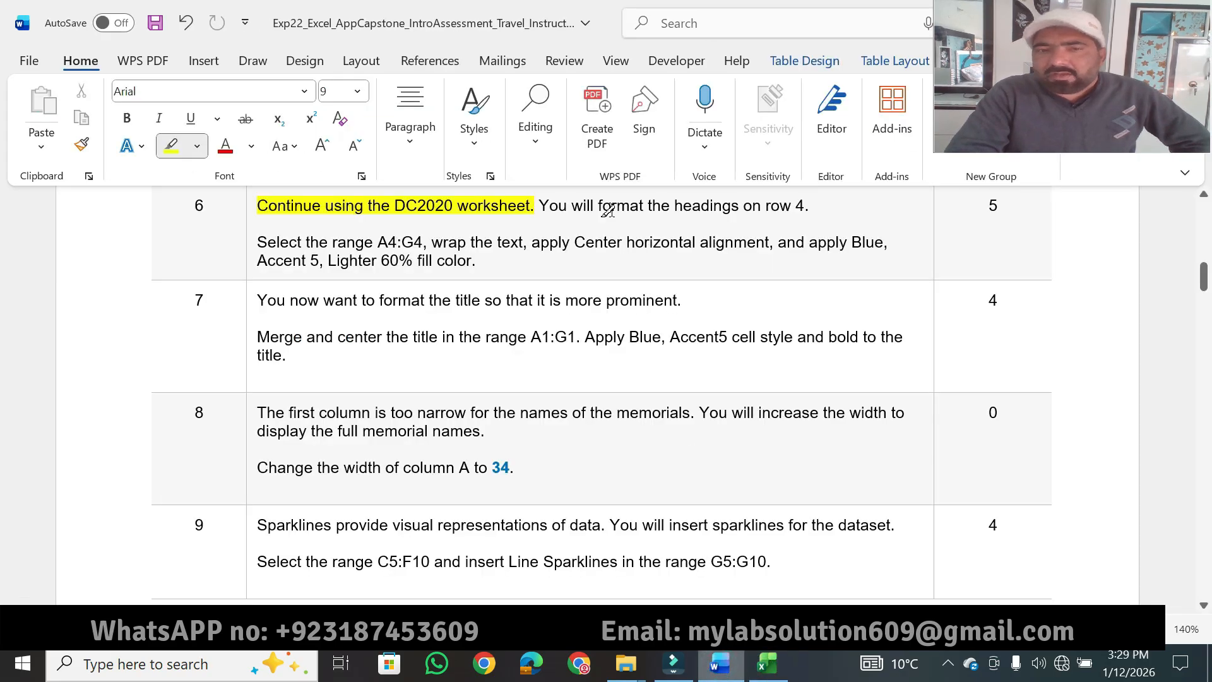
pyautogui.moveTo(596, 206); pyautogui.dragTo(840, 205)
pyautogui.moveTo(308, 245); pyautogui.dragTo(549, 243)
# Switch to Excel and wrap the text in the heading range A4:G4 on the DC2020 sheet.
pyautogui.click(767, 663)
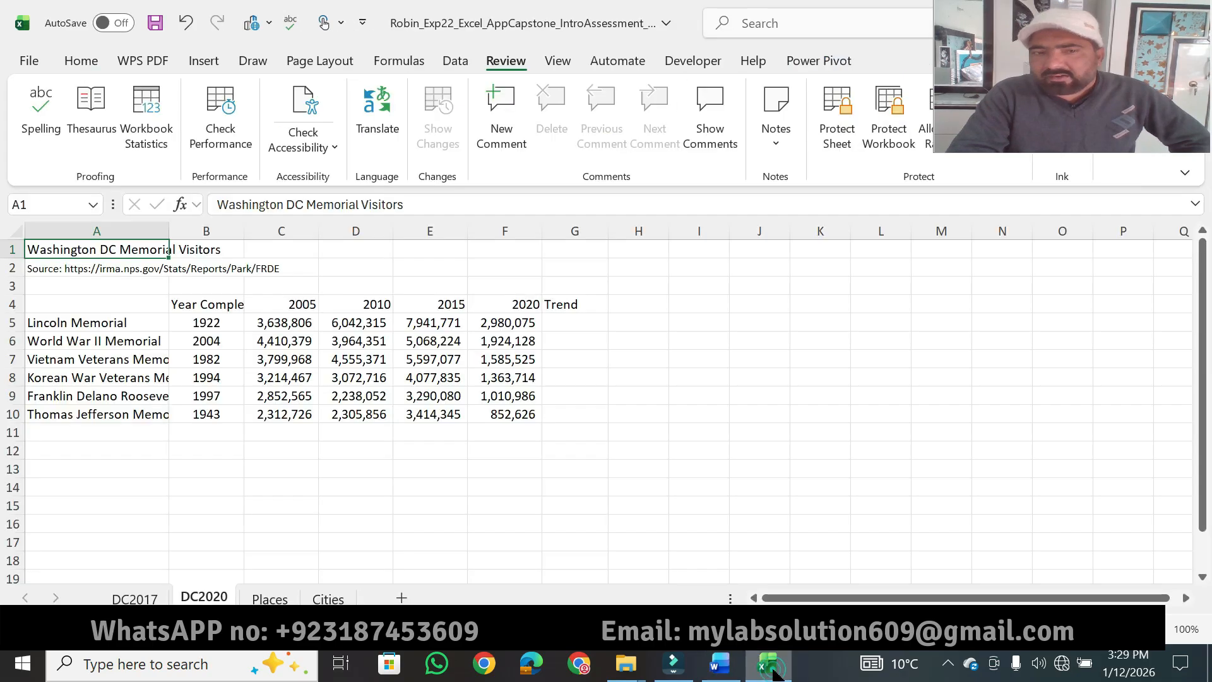
pyautogui.moveTo(71, 248); pyautogui.dragTo(601, 255)
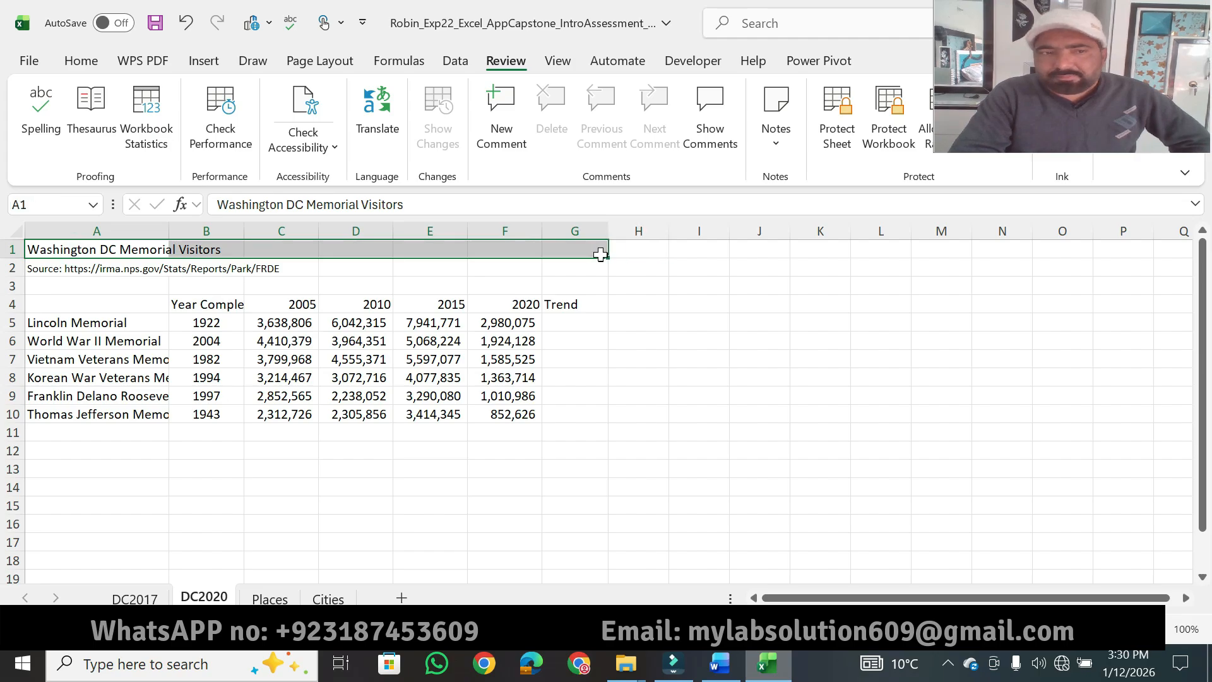
pyautogui.click(189, 303)
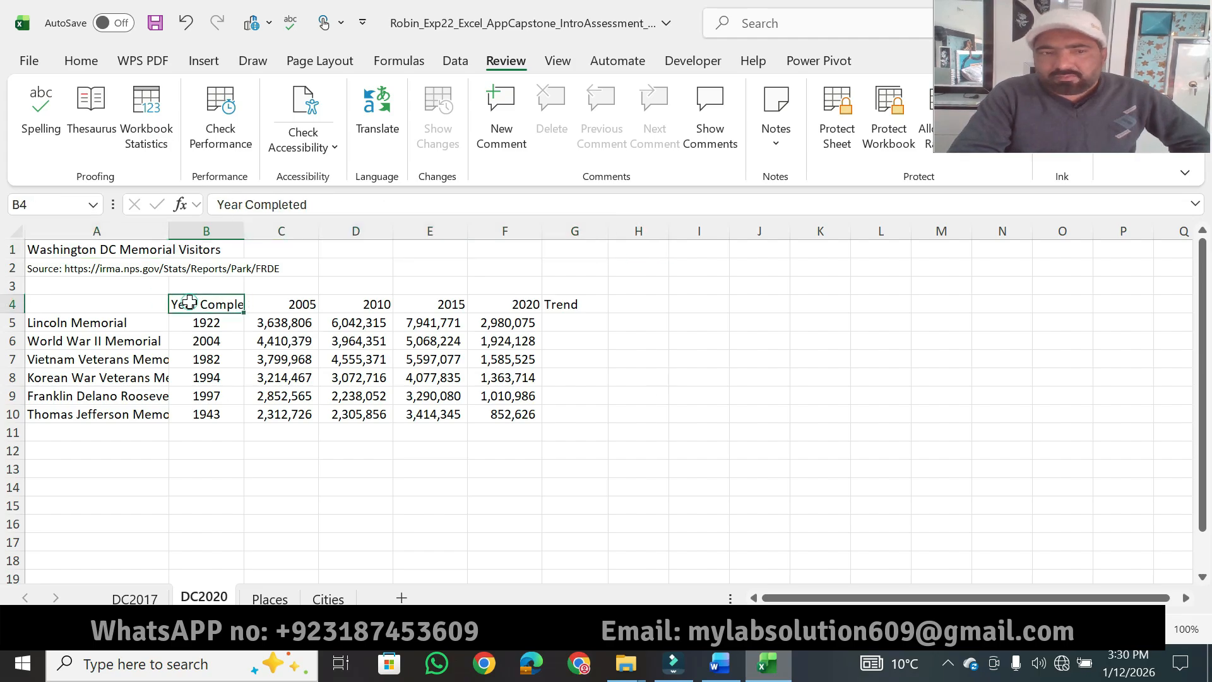
pyautogui.moveTo(72, 306); pyautogui.dragTo(595, 310)
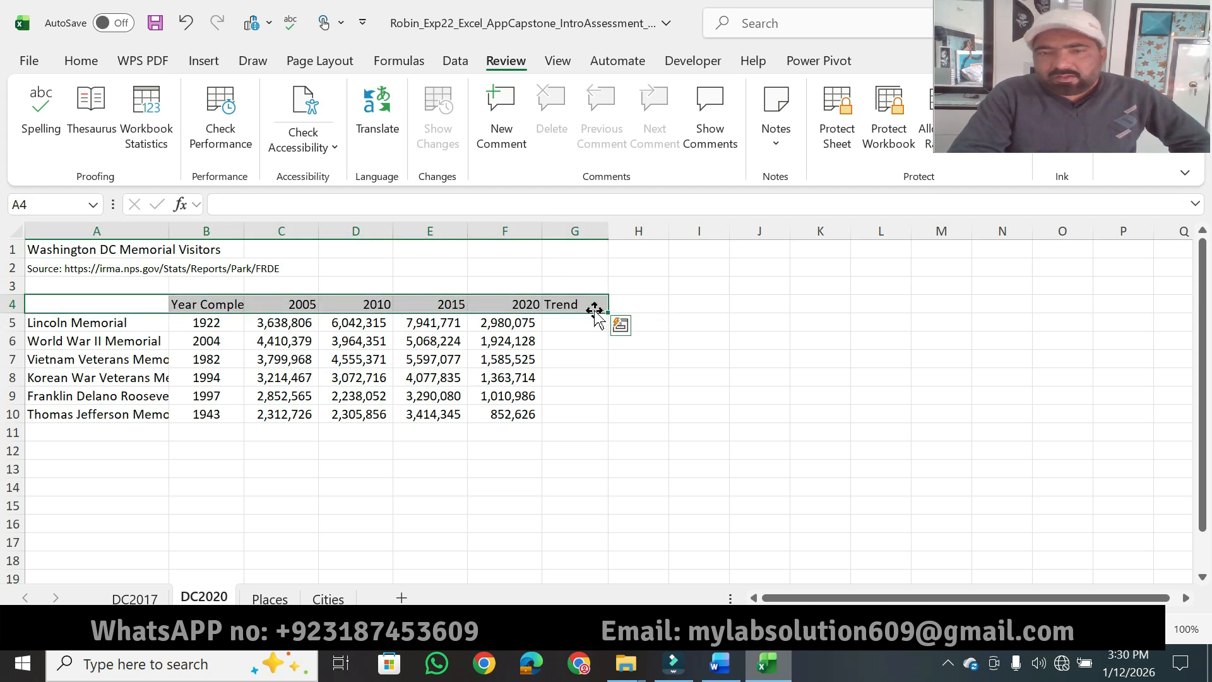
pyautogui.click(78, 60)
pyautogui.click(439, 93)
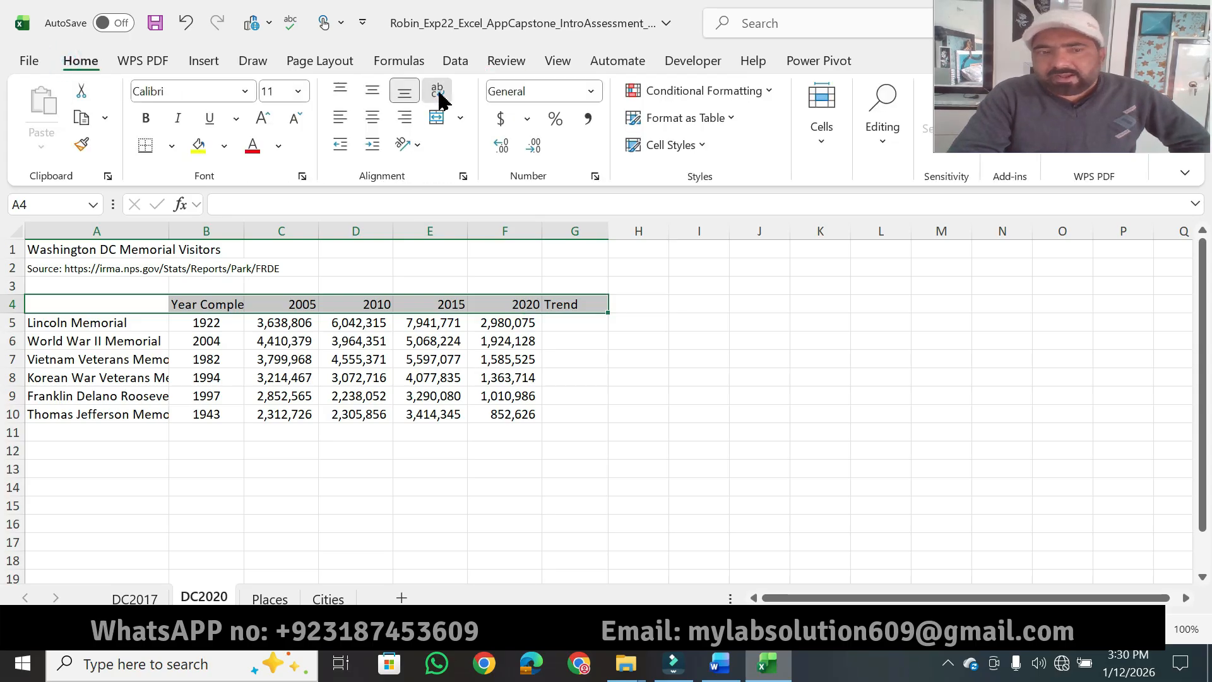
# Highlight "Center horizontal alignment" in step 6 of the Word instructions, and center the headings in A4:G4 horizontally in Excel.
pyautogui.click(720, 664)
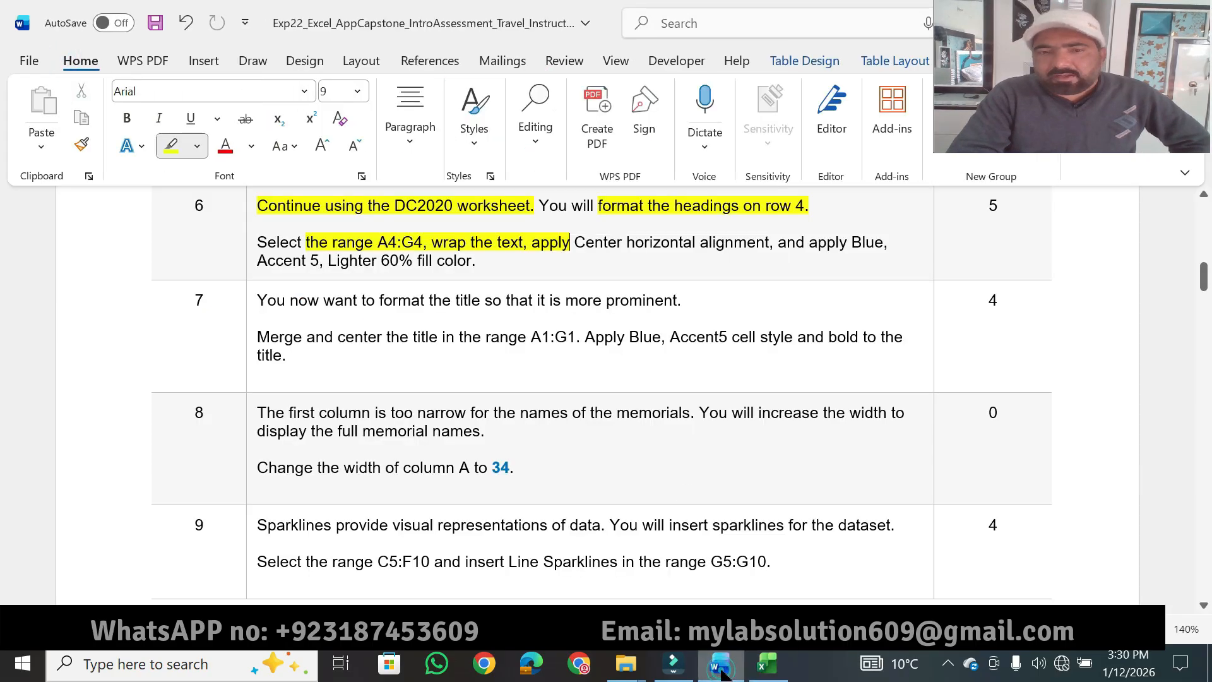
pyautogui.click(613, 243)
pyautogui.moveTo(652, 243); pyautogui.dragTo(767, 244)
pyautogui.click(767, 664)
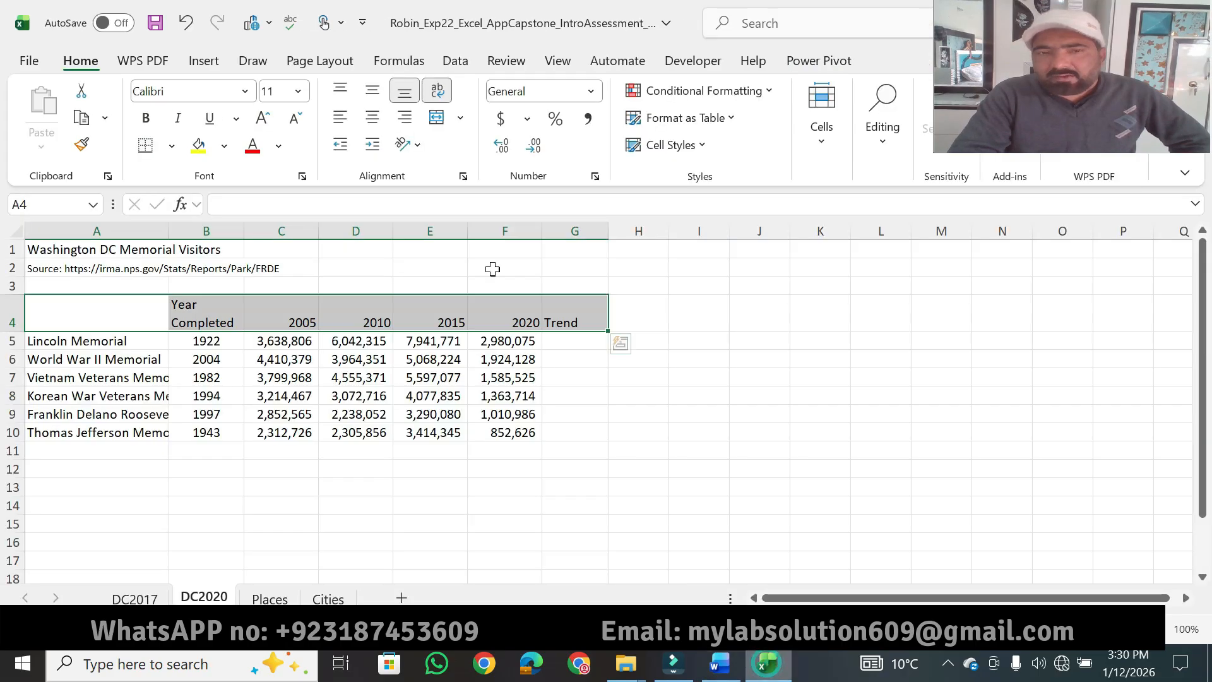
pyautogui.click(372, 114)
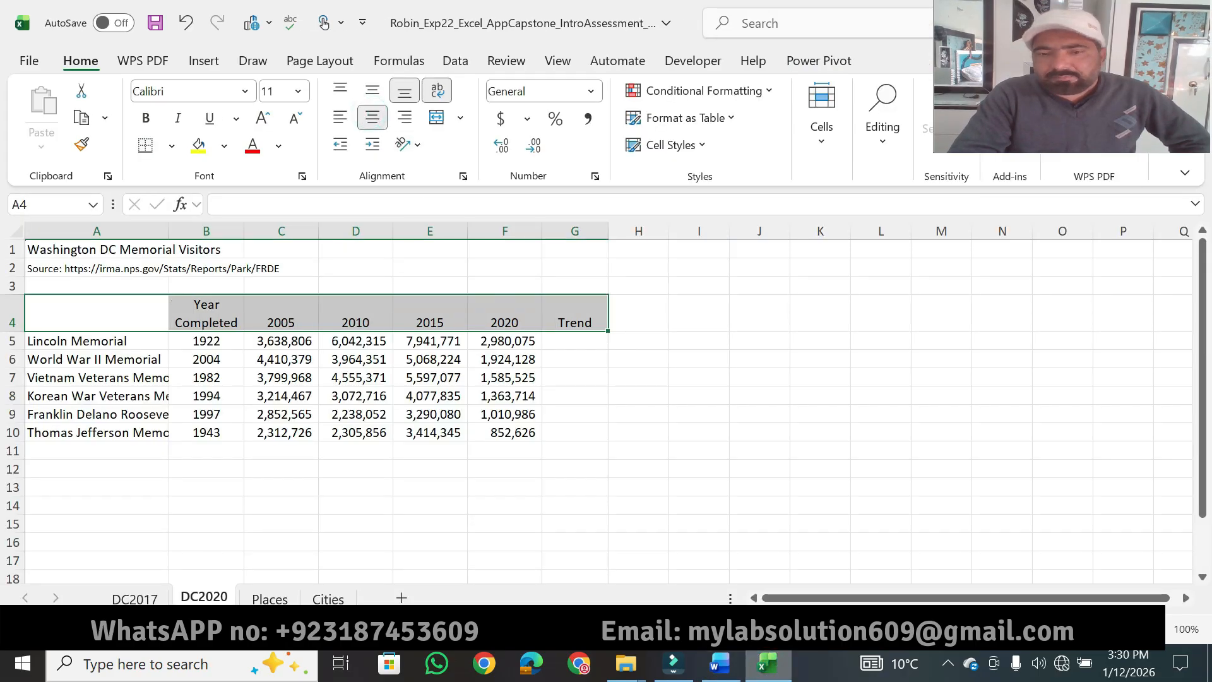
# Switch to the Word instructions and highlight step 6's "apply Blue" and "Accent 5, Lighter 60% fill color." in yellow.
pyautogui.click(719, 665)
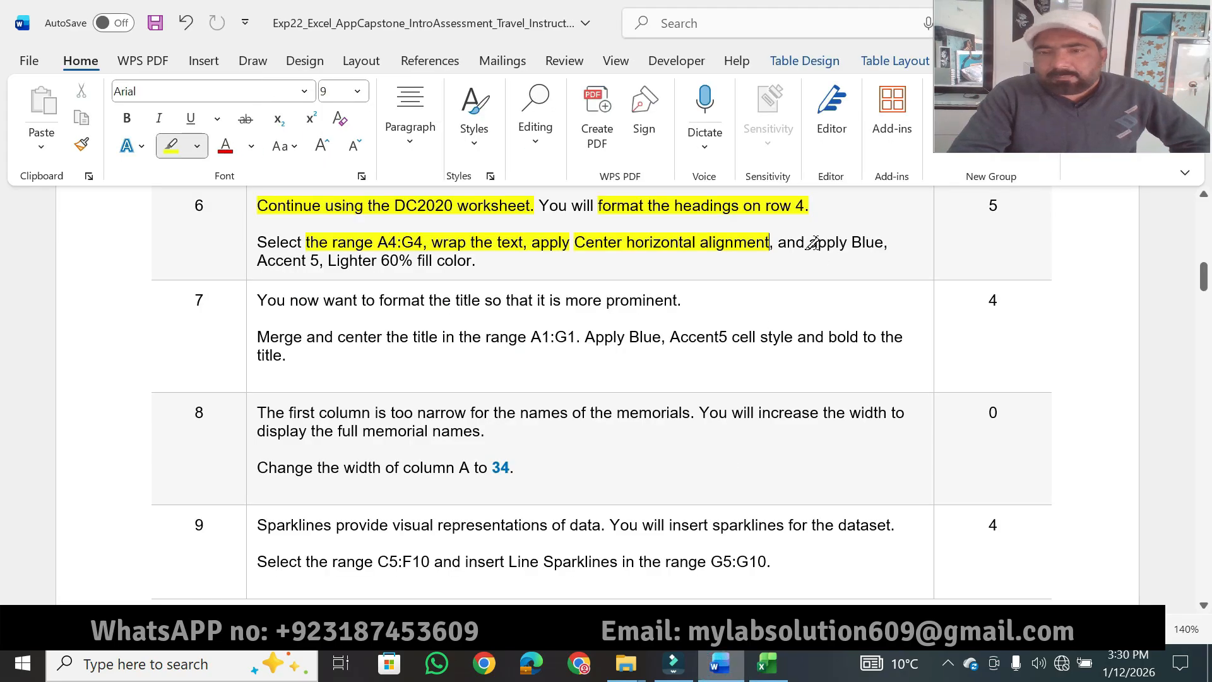
pyautogui.moveTo(809, 243); pyautogui.dragTo(884, 244)
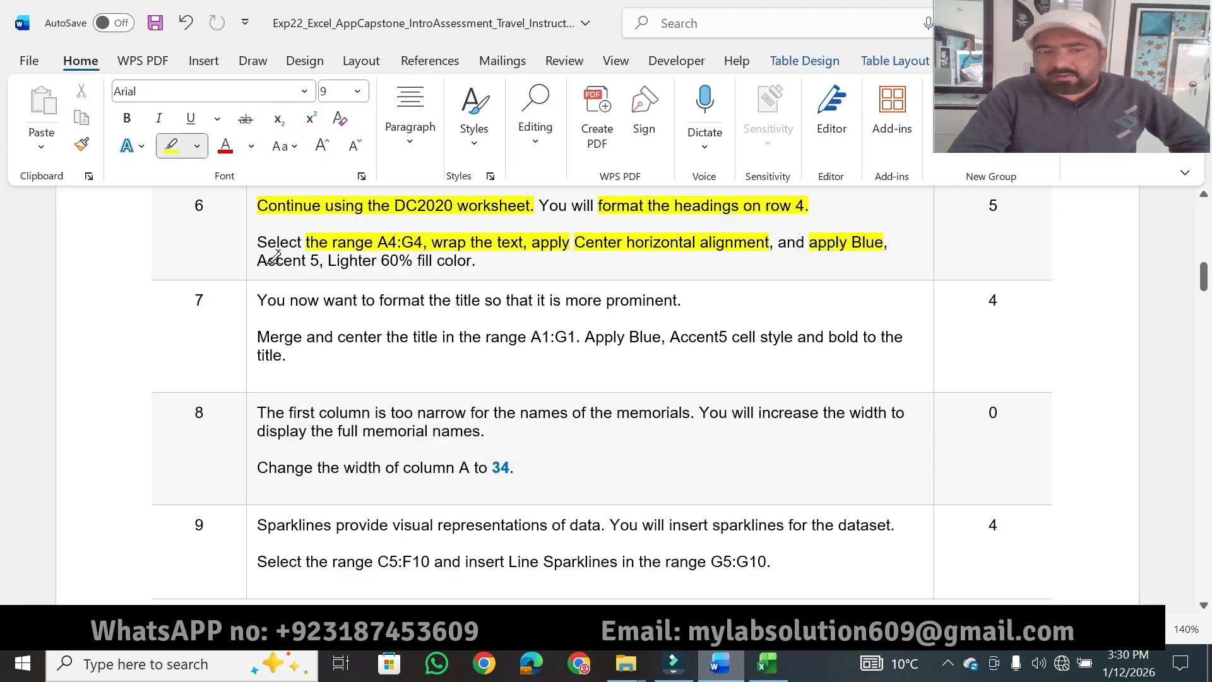
pyautogui.moveTo(257, 261); pyautogui.dragTo(477, 260)
# Switch to Excel and fill the heading range A4:G4 with Blue, Accent 5, Lighter 60%.
pyautogui.click(766, 664)
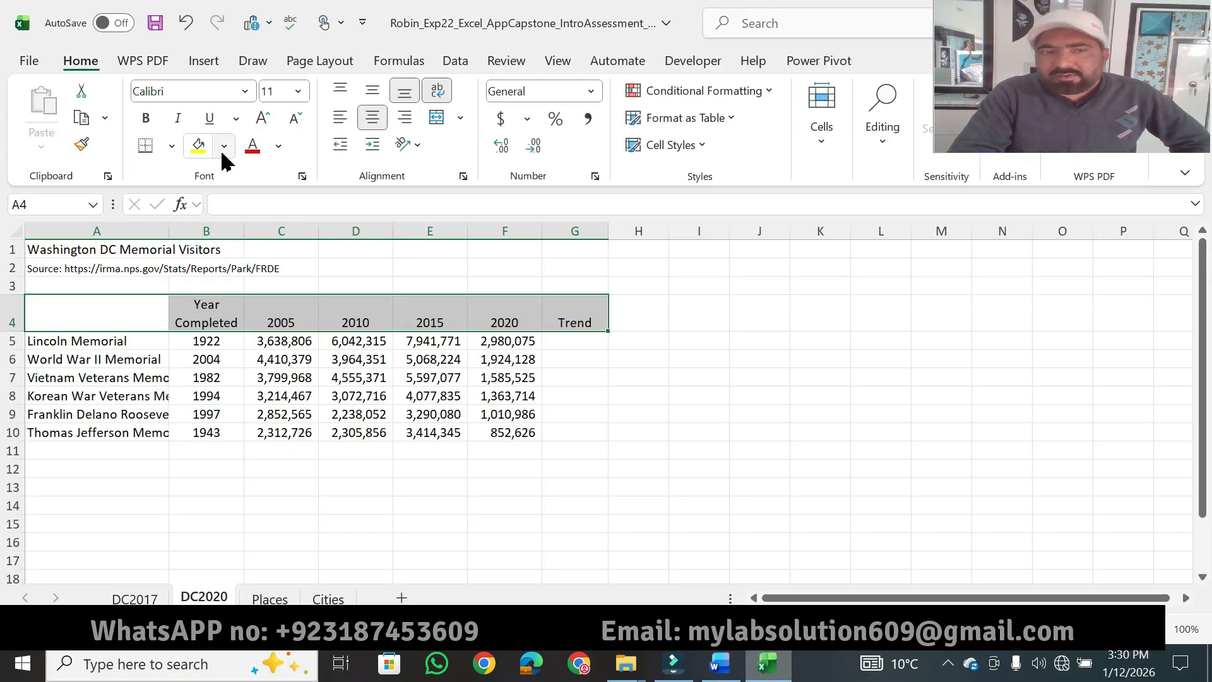
pyautogui.click(224, 152)
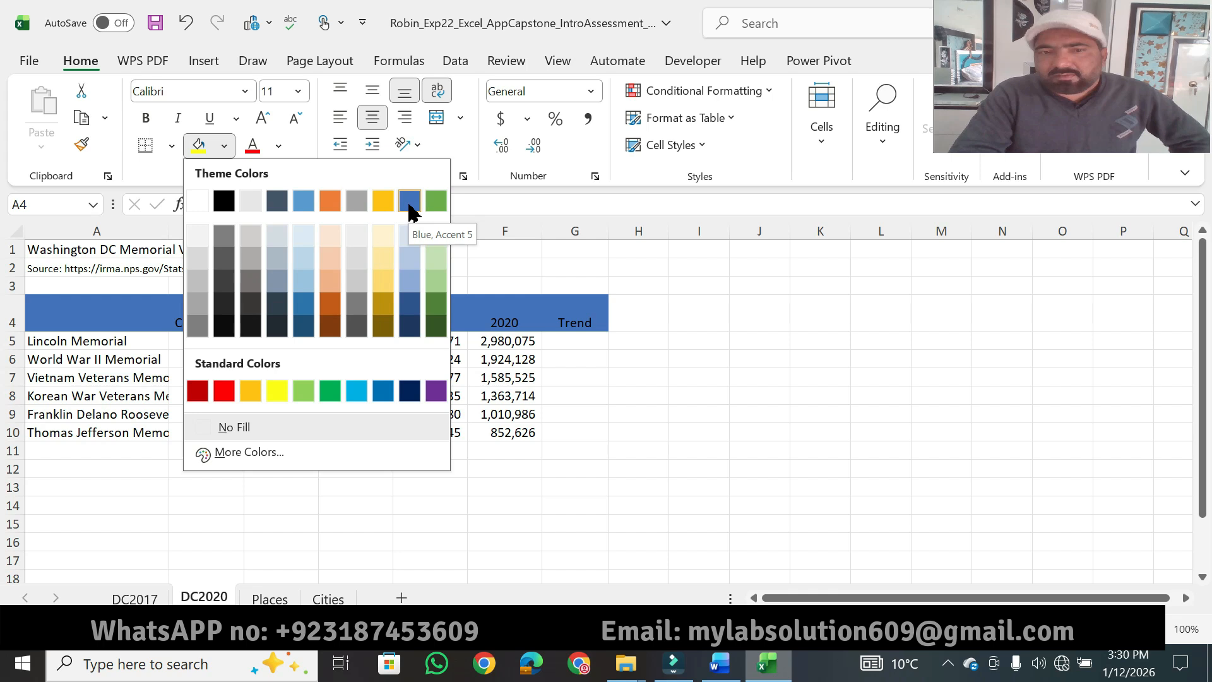
pyautogui.click(410, 266)
# In Word, highlight step 6's points value and step 7's "now want to format the title so that it is more prominent" and "Merge and center the title in the range A1:G1.".
pyautogui.click(718, 664)
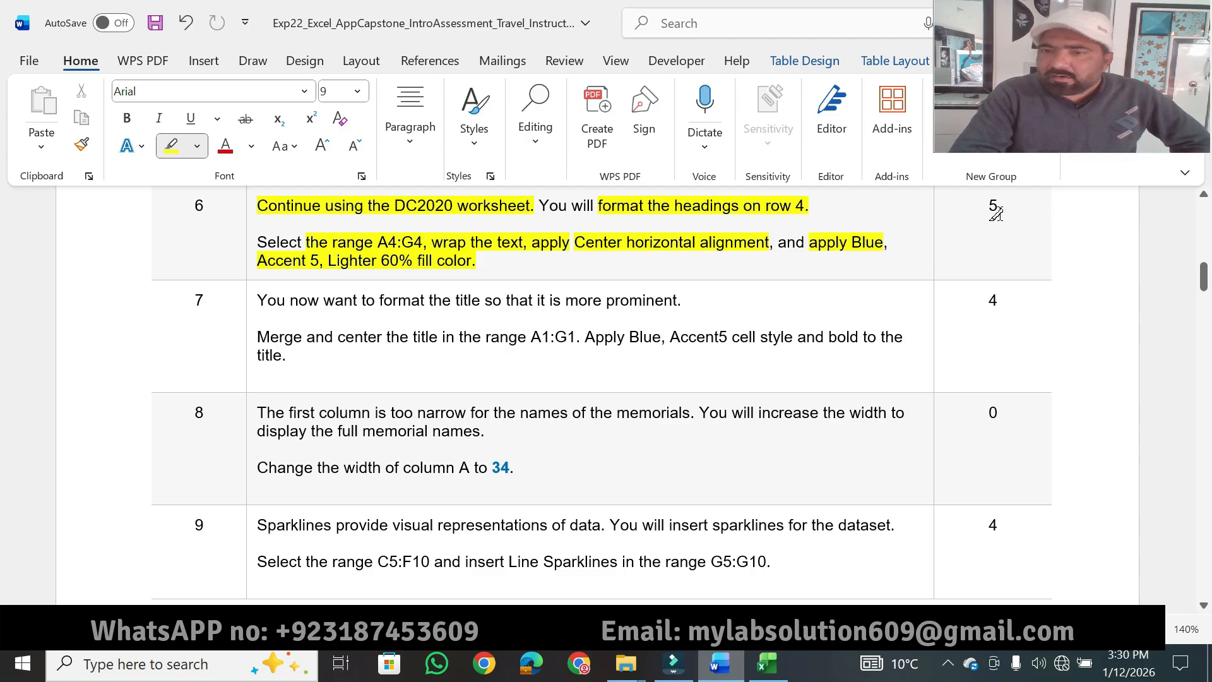
pyautogui.moveTo(999, 213); pyautogui.dragTo(979, 213)
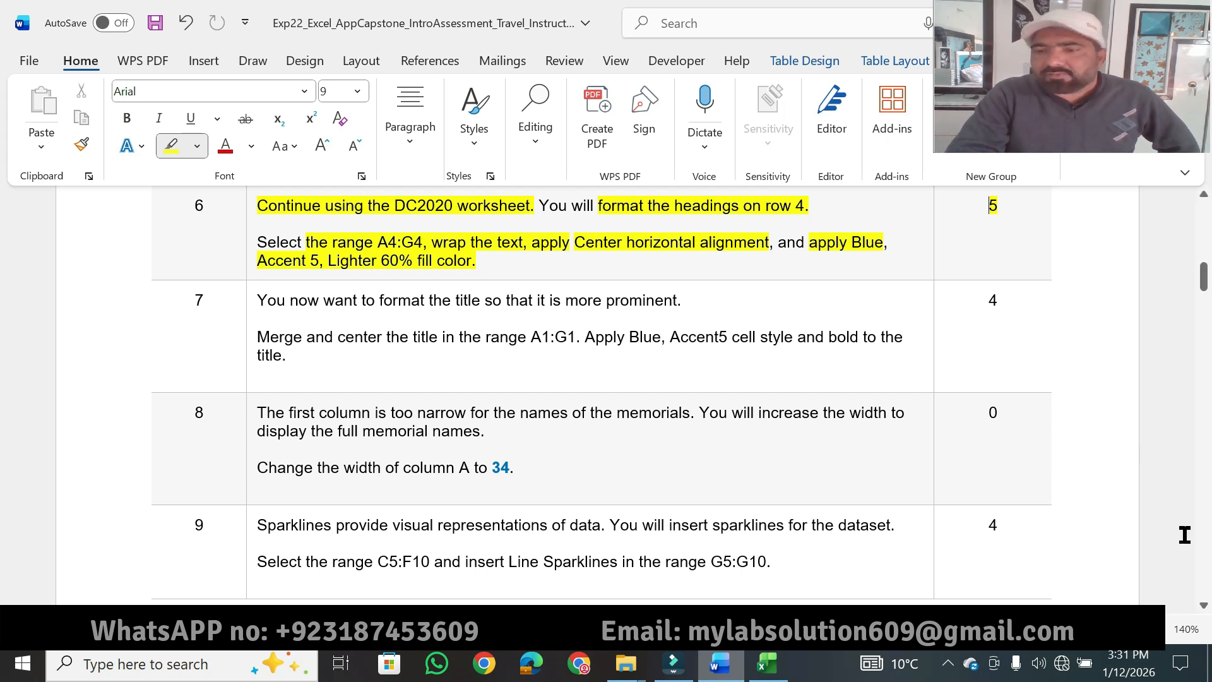
pyautogui.click(1203, 606)
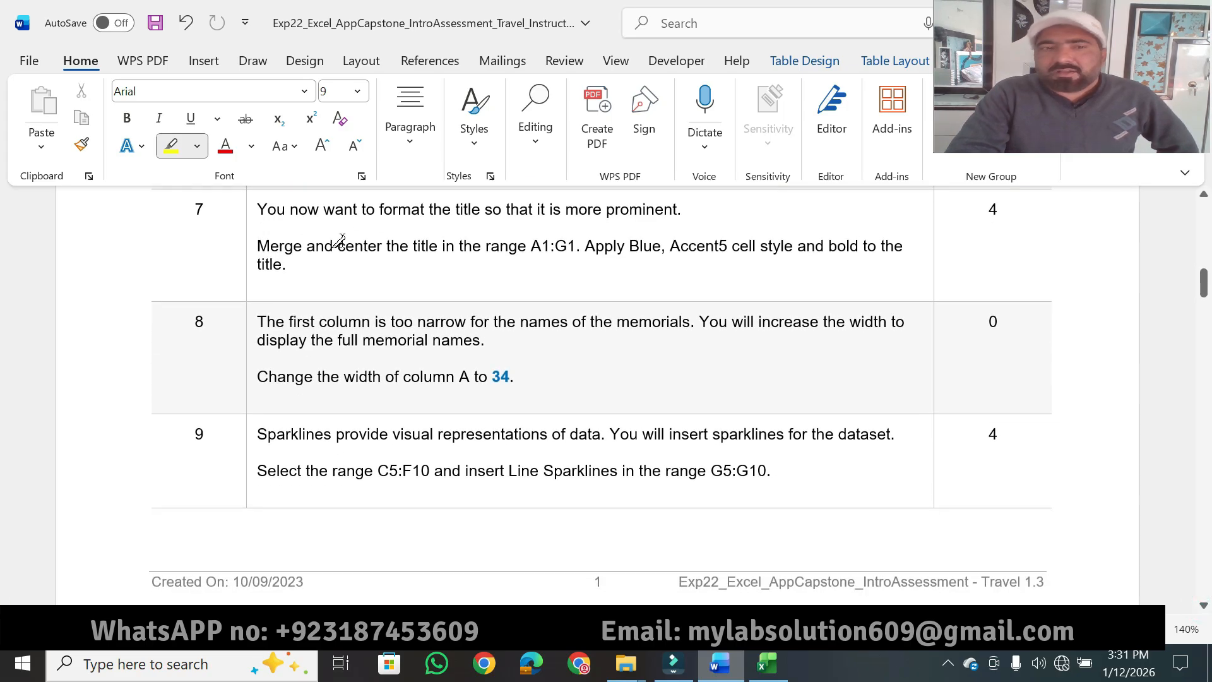
pyautogui.moveTo(290, 209); pyautogui.dragTo(678, 210)
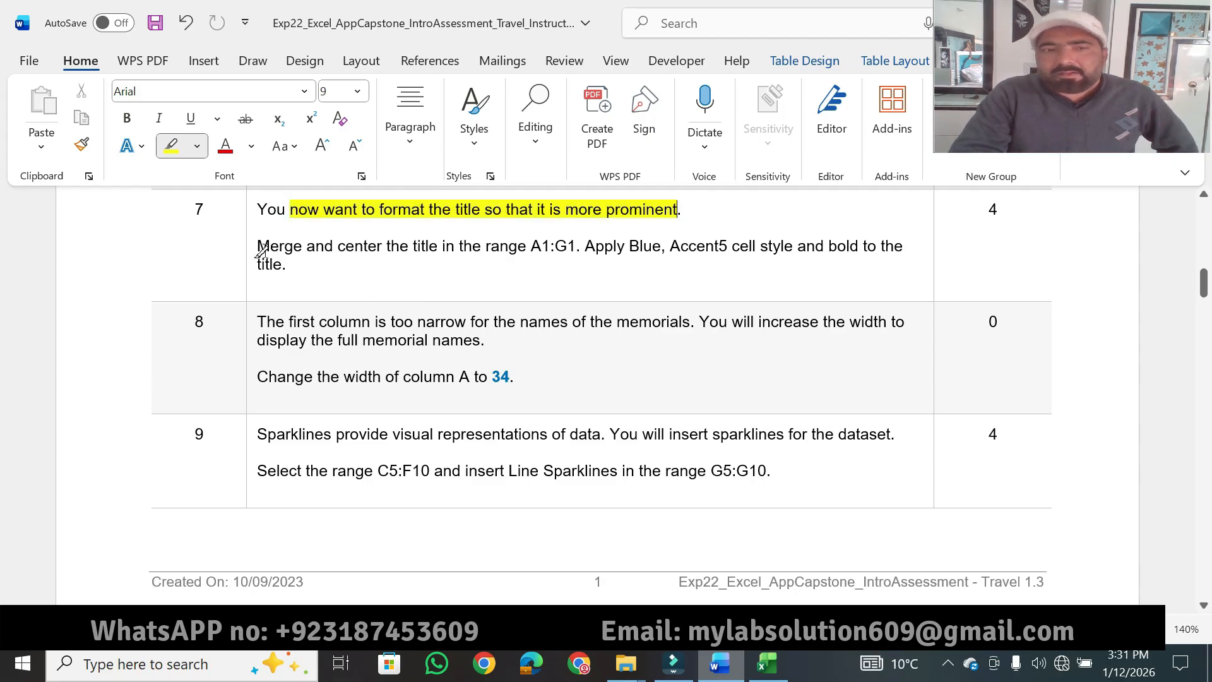
pyautogui.moveTo(260, 246); pyautogui.dragTo(588, 246)
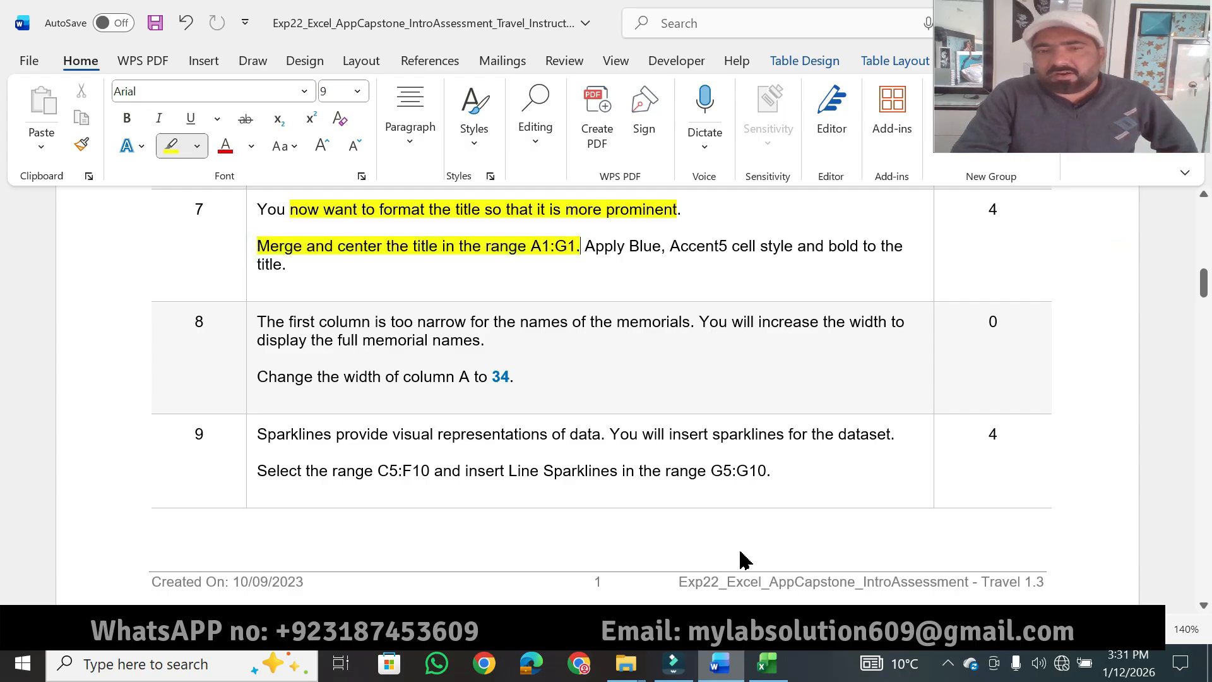
# Switch to Excel and merge and center the title across the range A1:G1 on the DC2020 sheet.
pyautogui.click(765, 664)
pyautogui.click(47, 251)
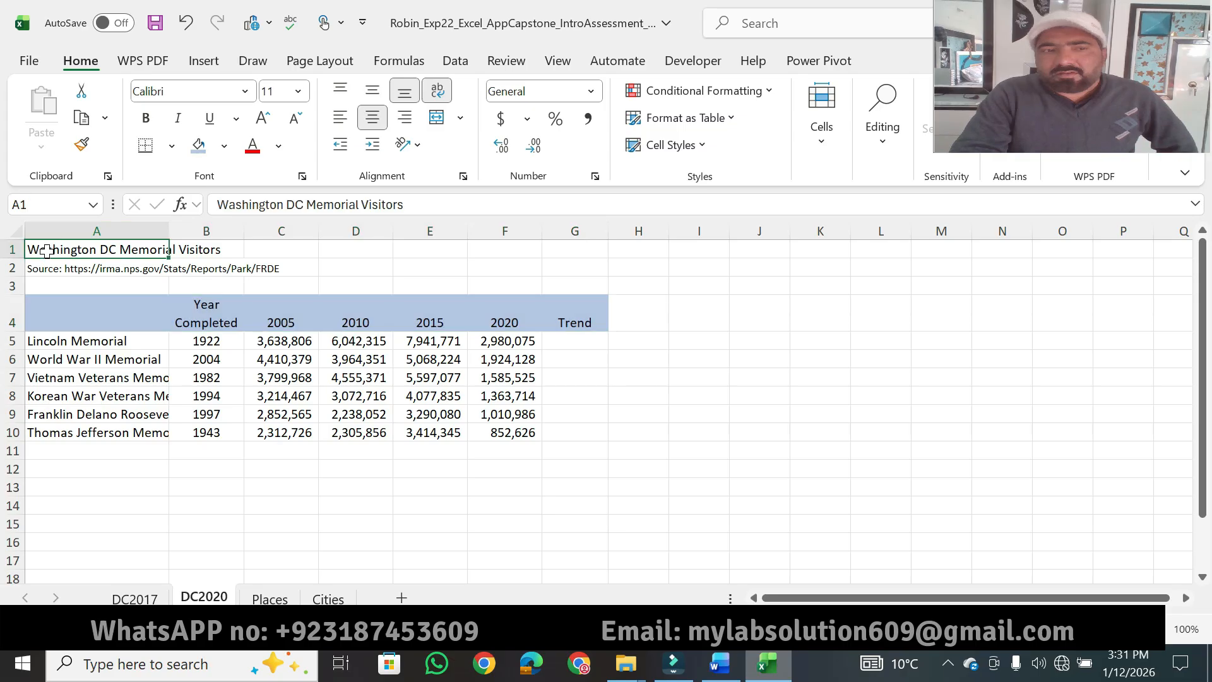
pyautogui.moveTo(47, 251); pyautogui.dragTo(574, 247)
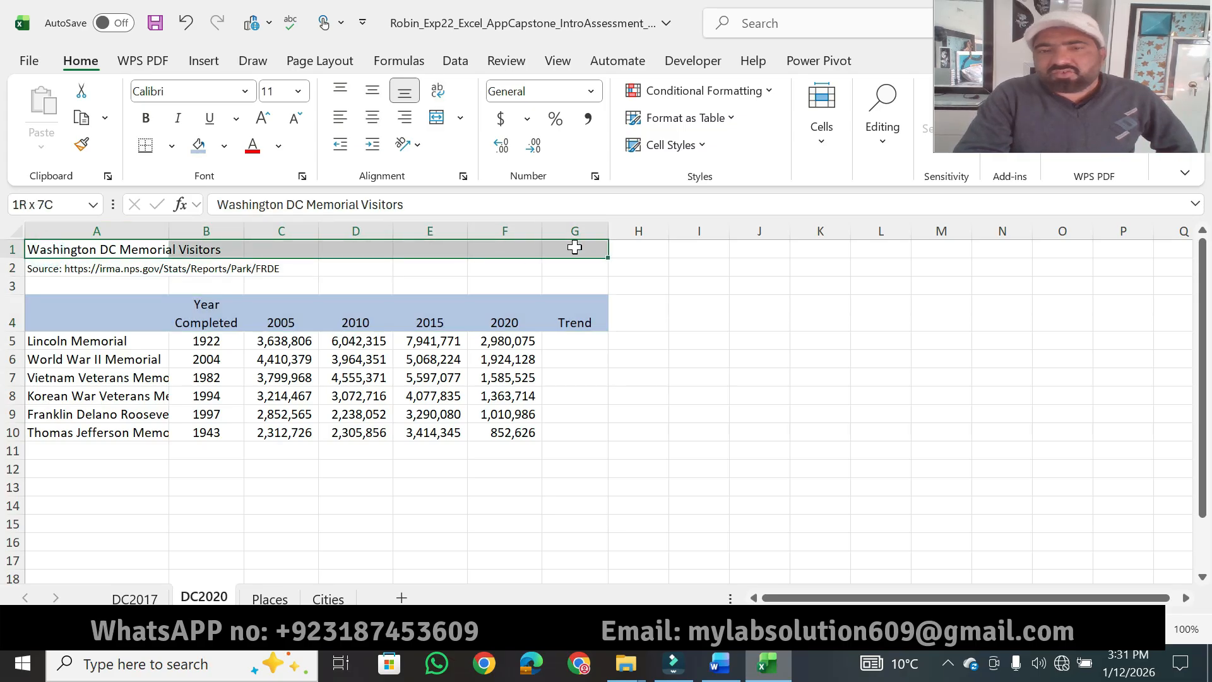
pyautogui.click(437, 118)
# Highlight "Apply Blue, Accent5 cell" in step 7 of the Word instructions, and apply the Accent5 cell style to the title in Excel.
pyautogui.click(719, 663)
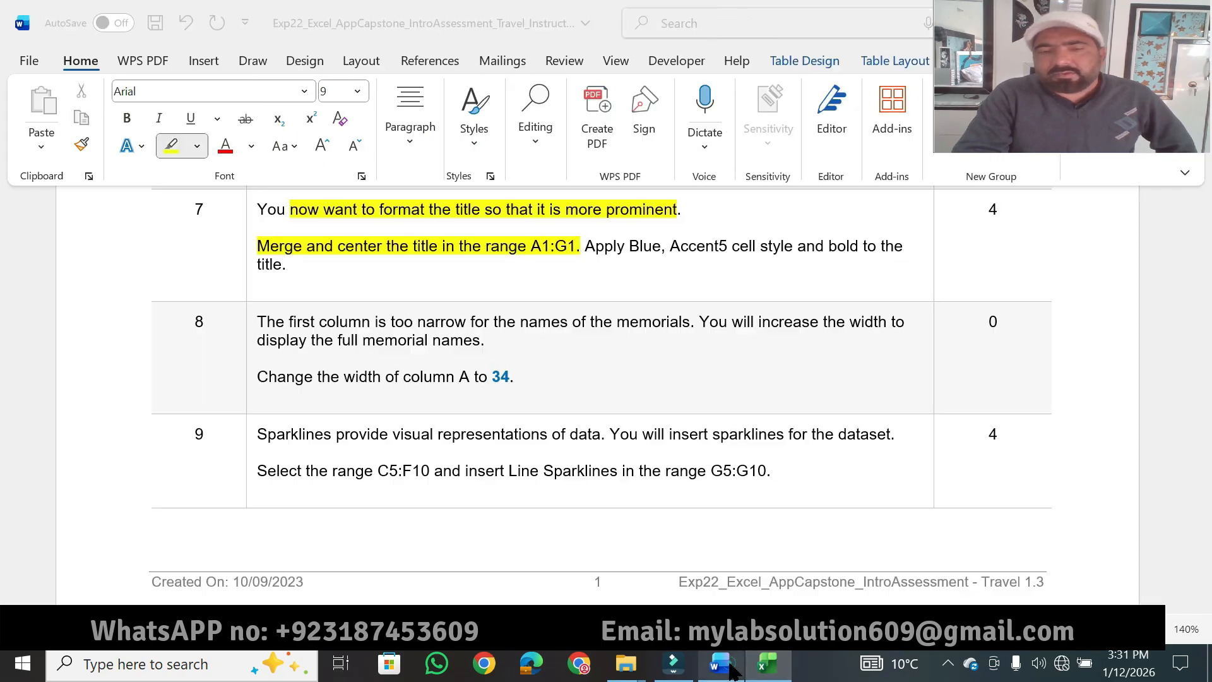
pyautogui.moveTo(583, 247); pyautogui.dragTo(737, 247)
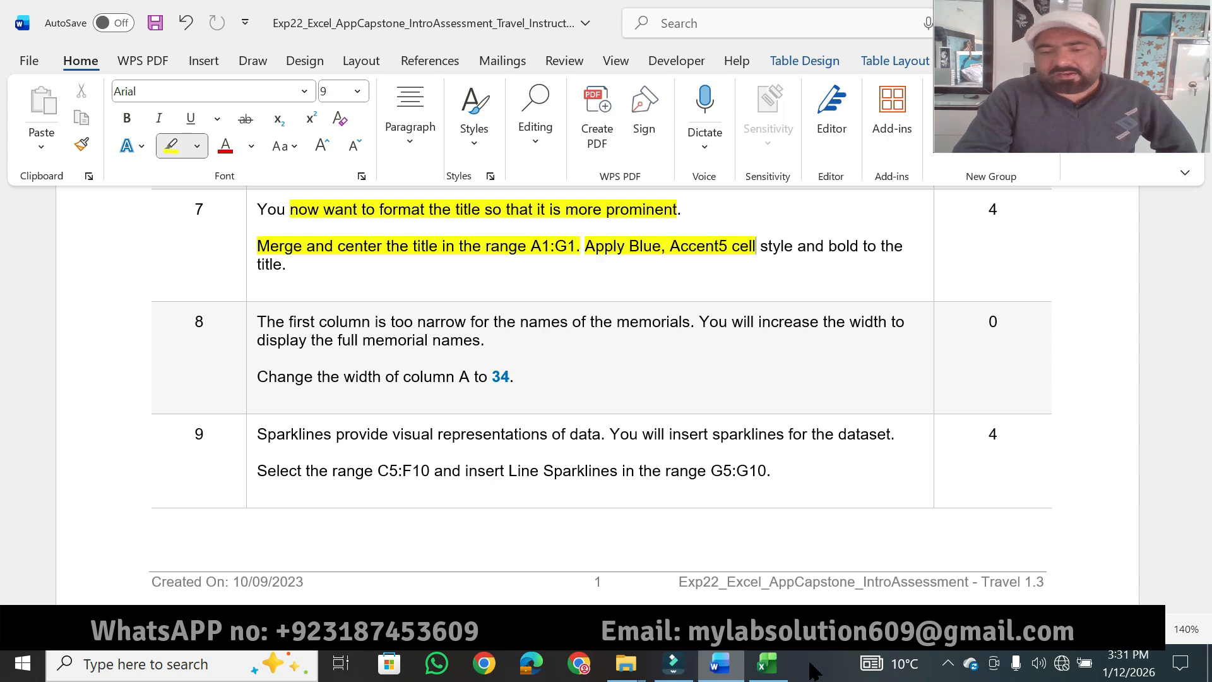
pyautogui.click(767, 663)
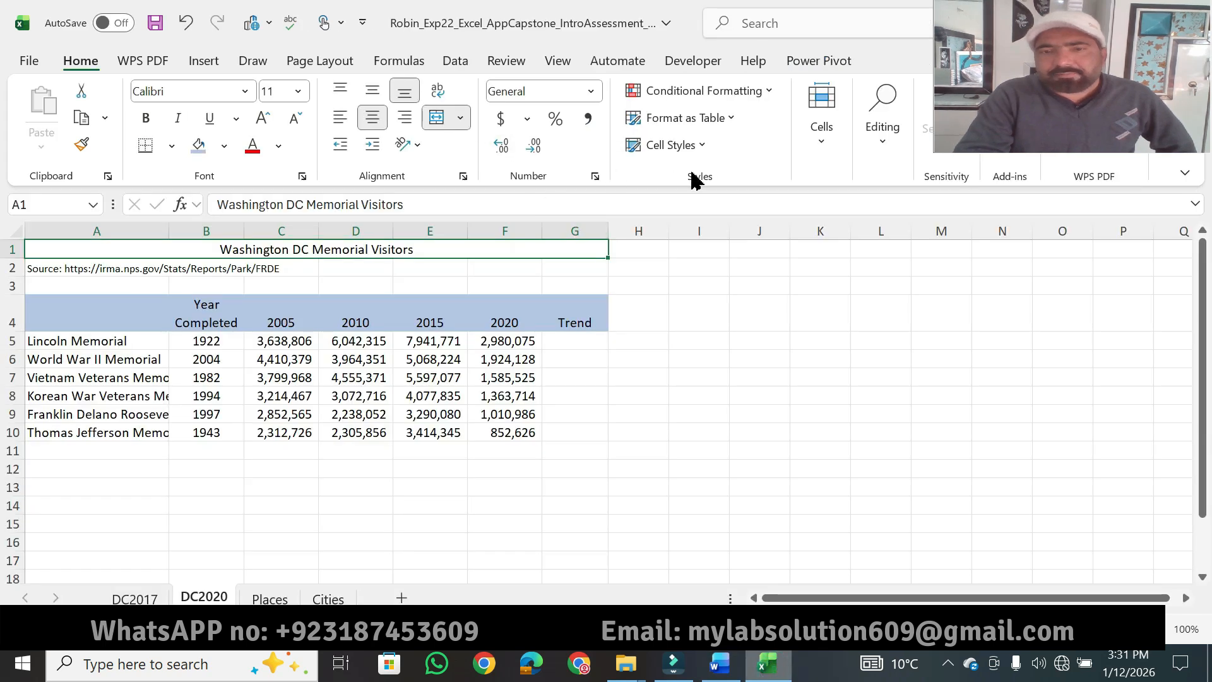
pyautogui.click(708, 146)
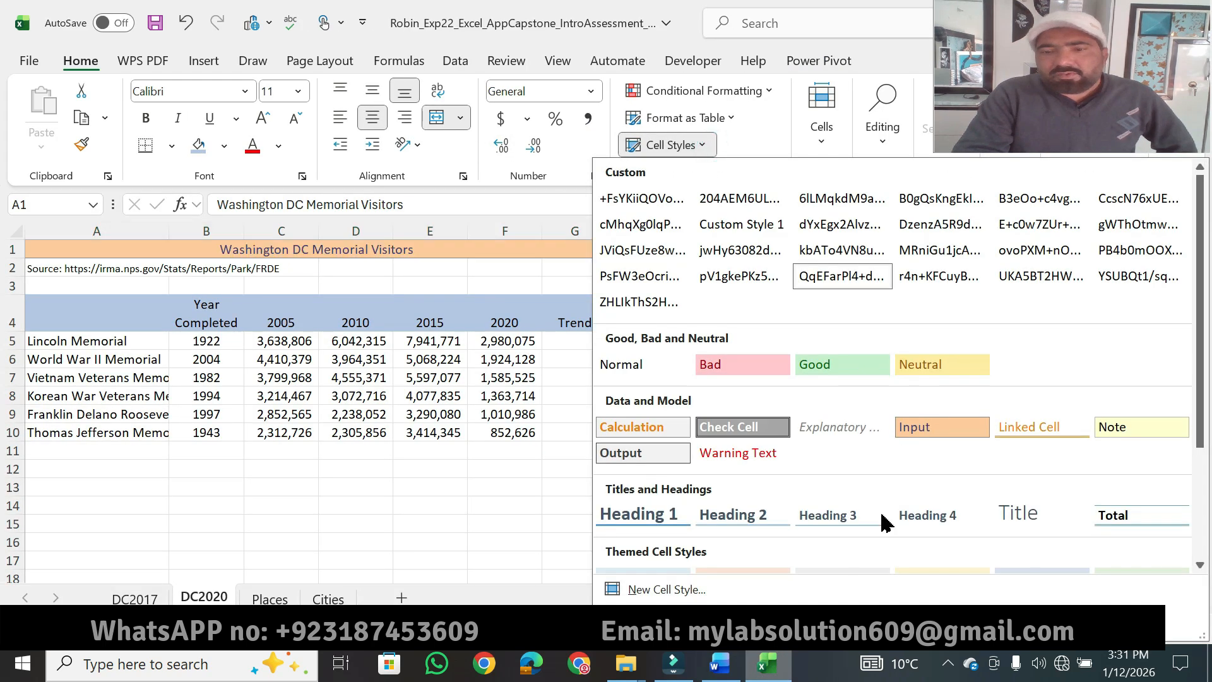
pyautogui.moveTo(1200, 433); pyautogui.dragTo(1208, 542)
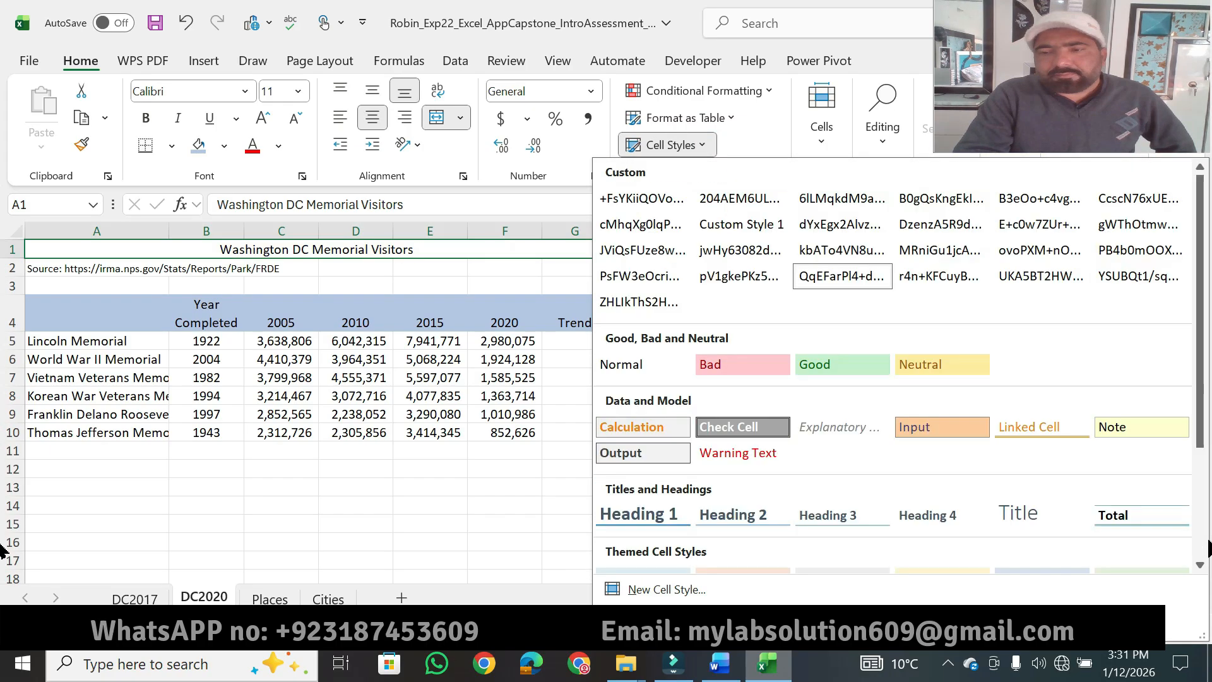
pyautogui.moveTo(1200, 424); pyautogui.dragTo(1203, 543)
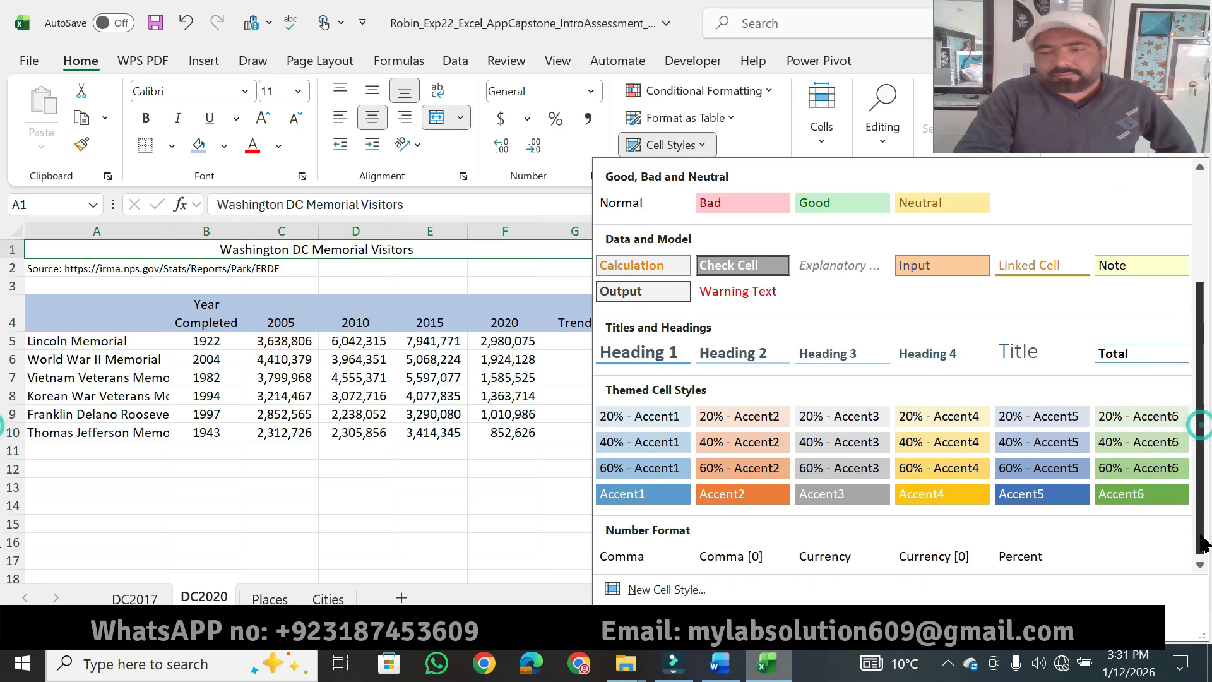
pyautogui.click(1043, 490)
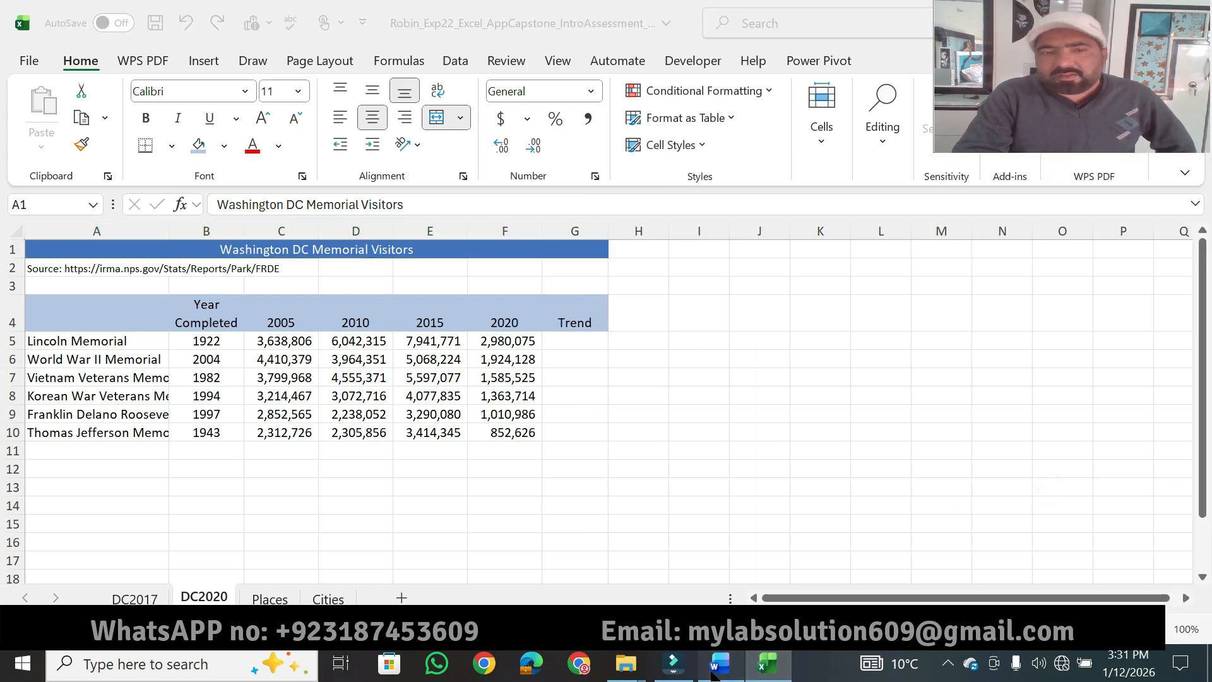
# Highlight "bold to the title." in step 7 of the Word instructions, and make the merged title bold in Excel.
pyautogui.click(713, 673)
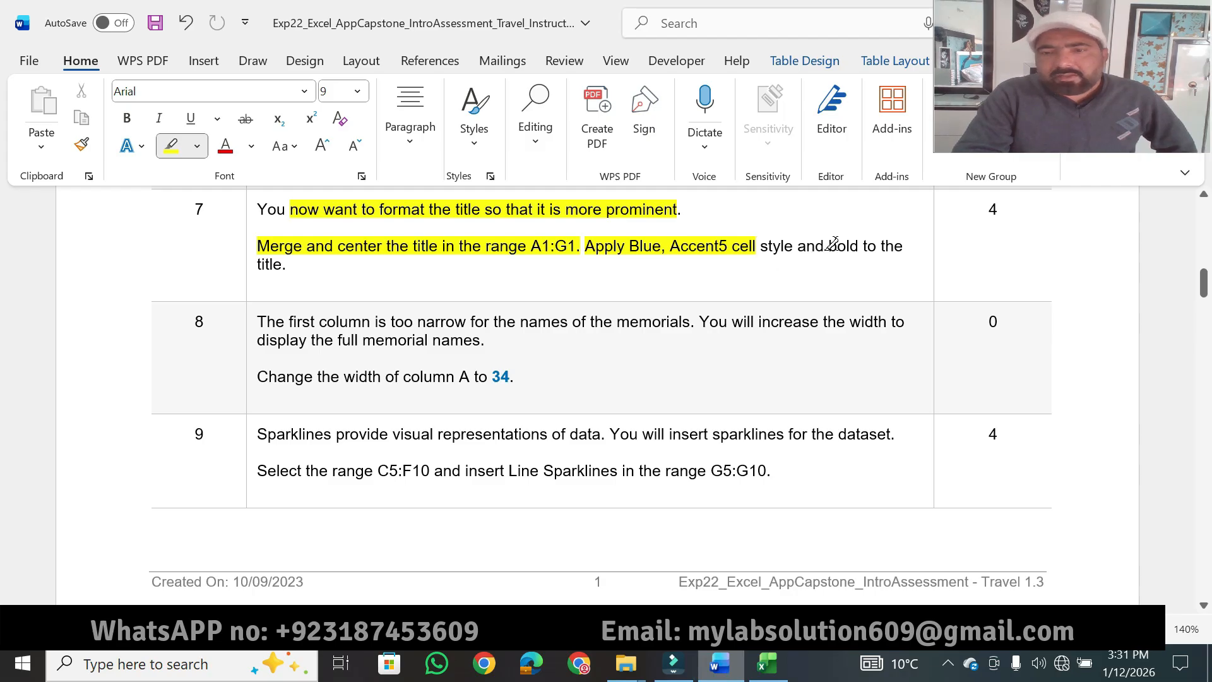
pyautogui.moveTo(829, 248); pyautogui.dragTo(833, 260)
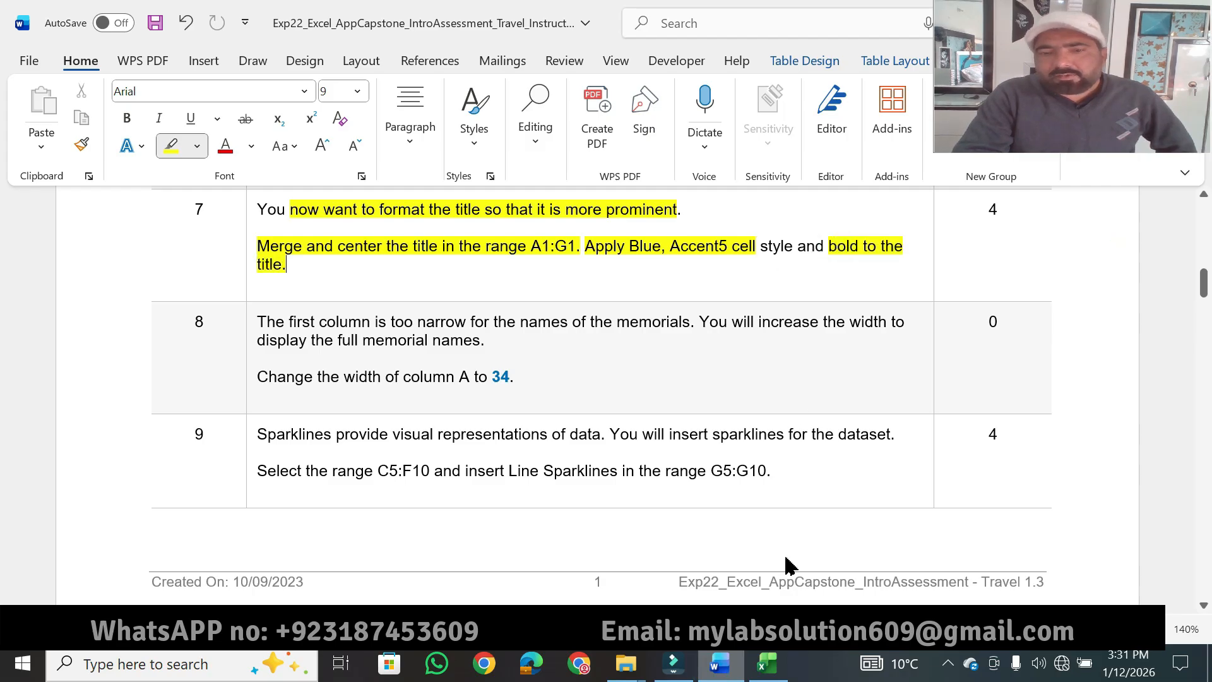
pyautogui.click(750, 676)
pyautogui.click(149, 120)
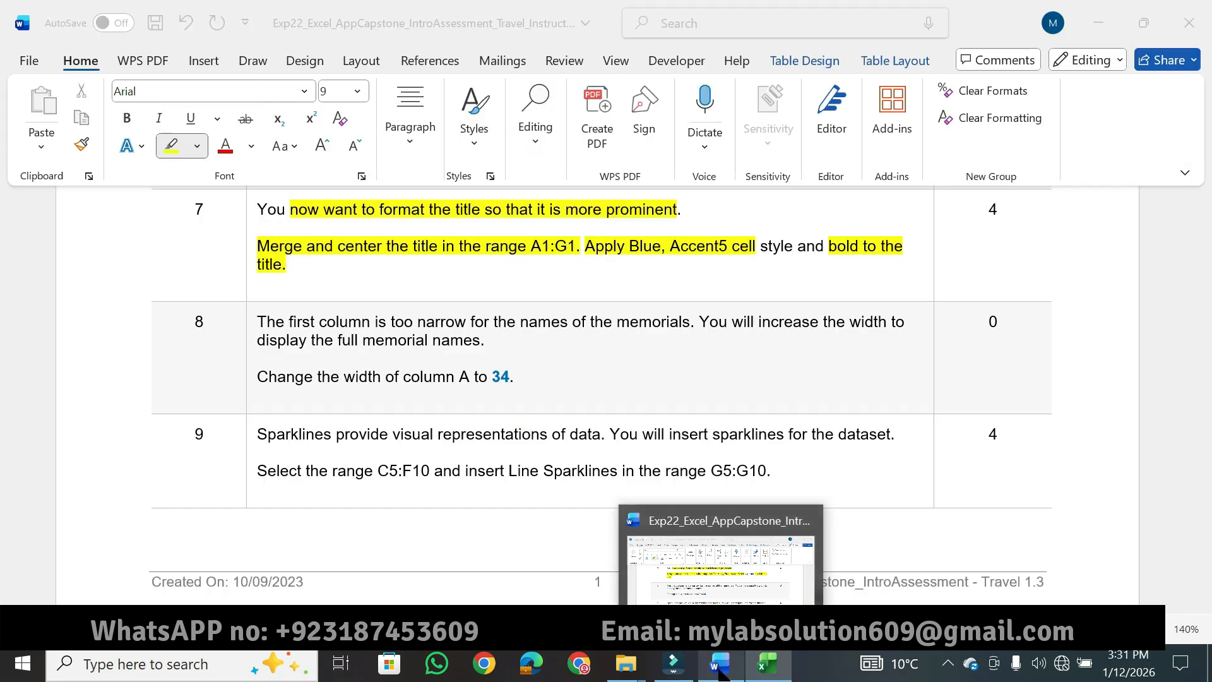
# In Word, highlight step 7's points value and step 8's text about increasing the first column's width, including "Change the width of column A to 34.".
pyautogui.click(719, 671)
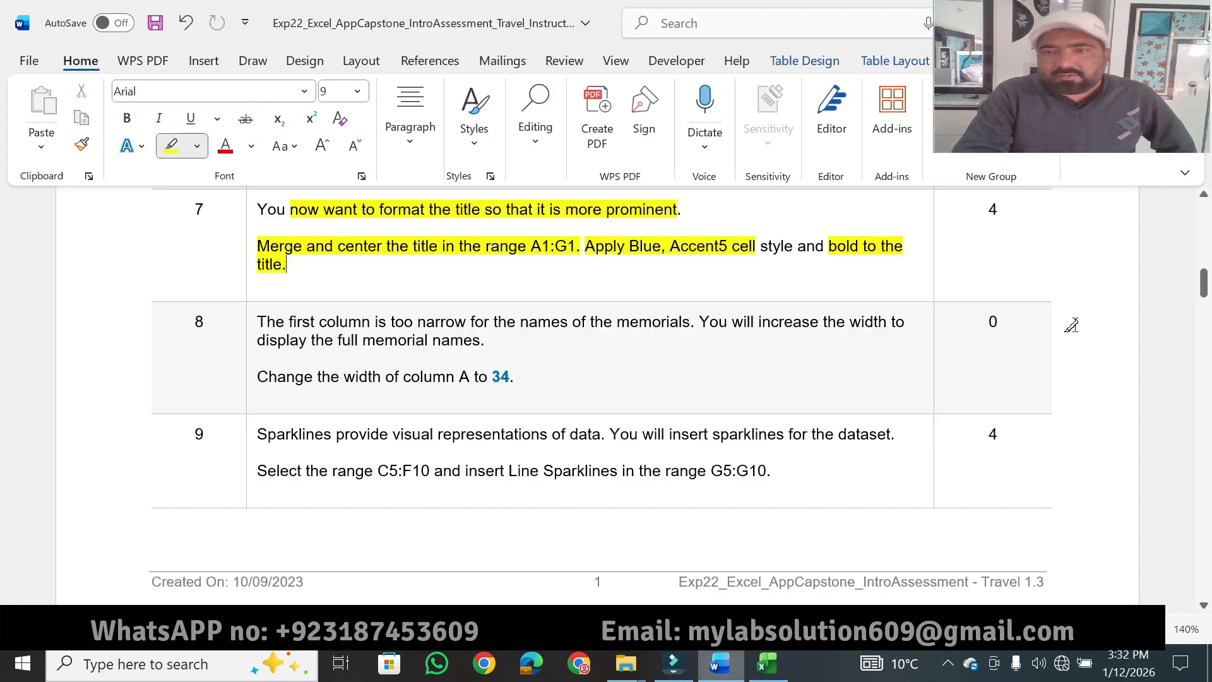
pyautogui.moveTo(1008, 215); pyautogui.dragTo(986, 210)
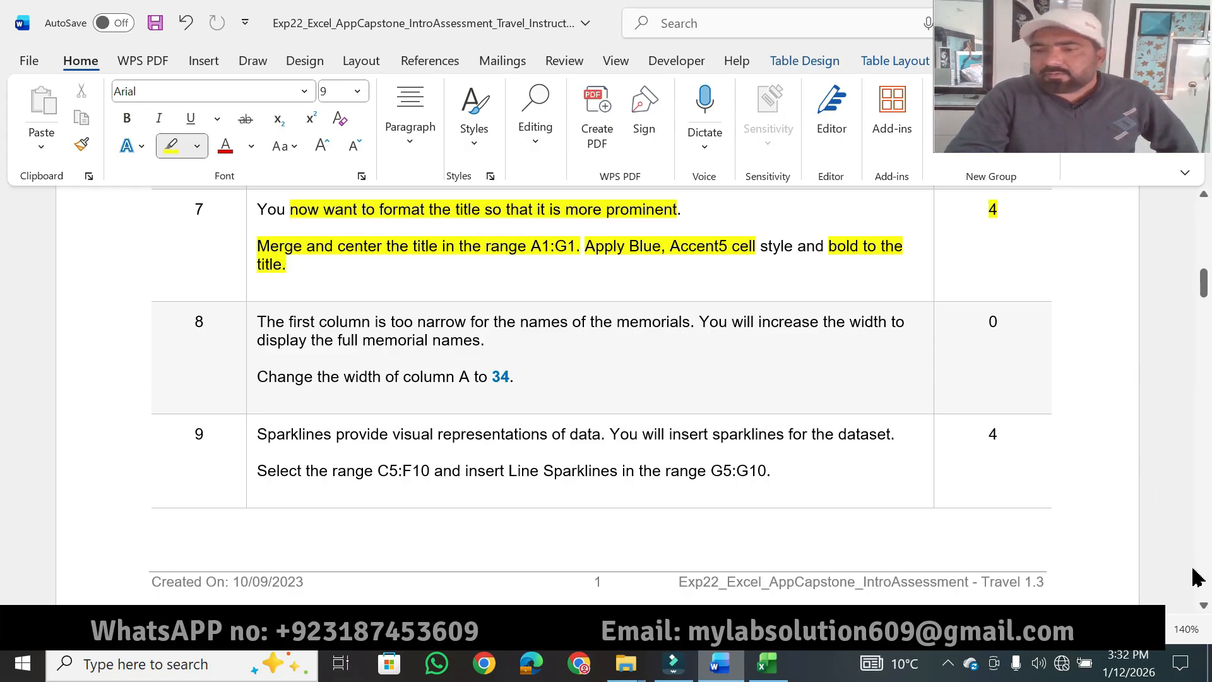
pyautogui.click(1203, 607)
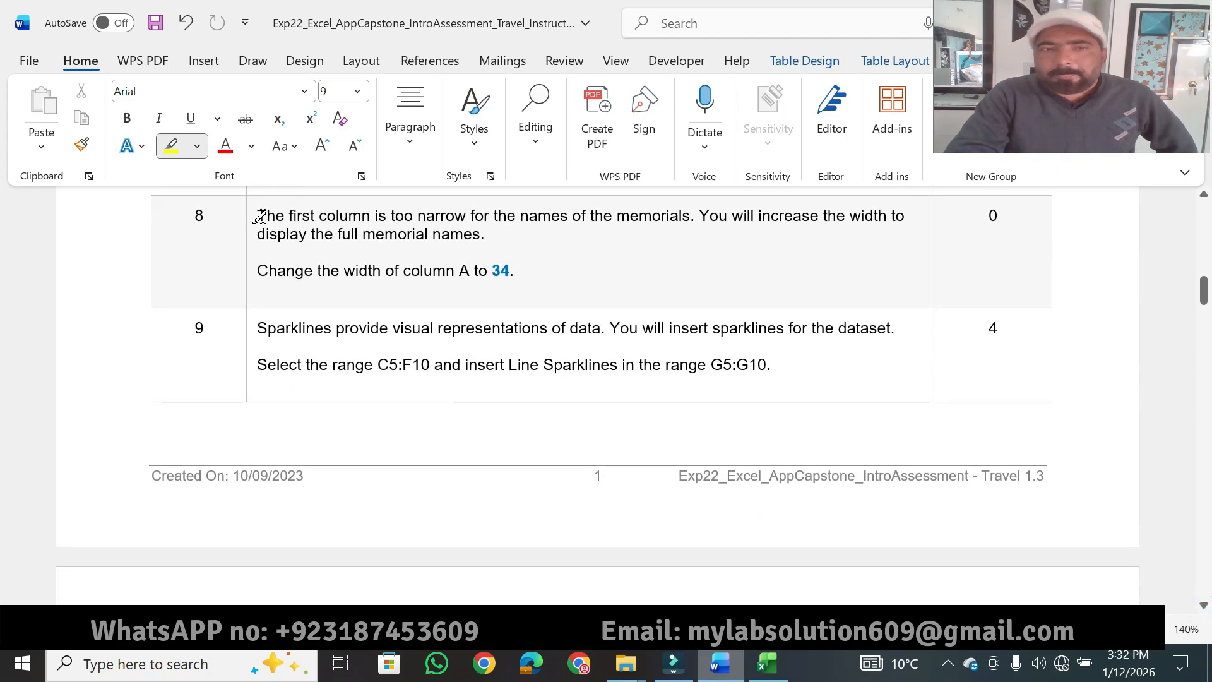
pyautogui.moveTo(255, 211); pyautogui.dragTo(666, 207)
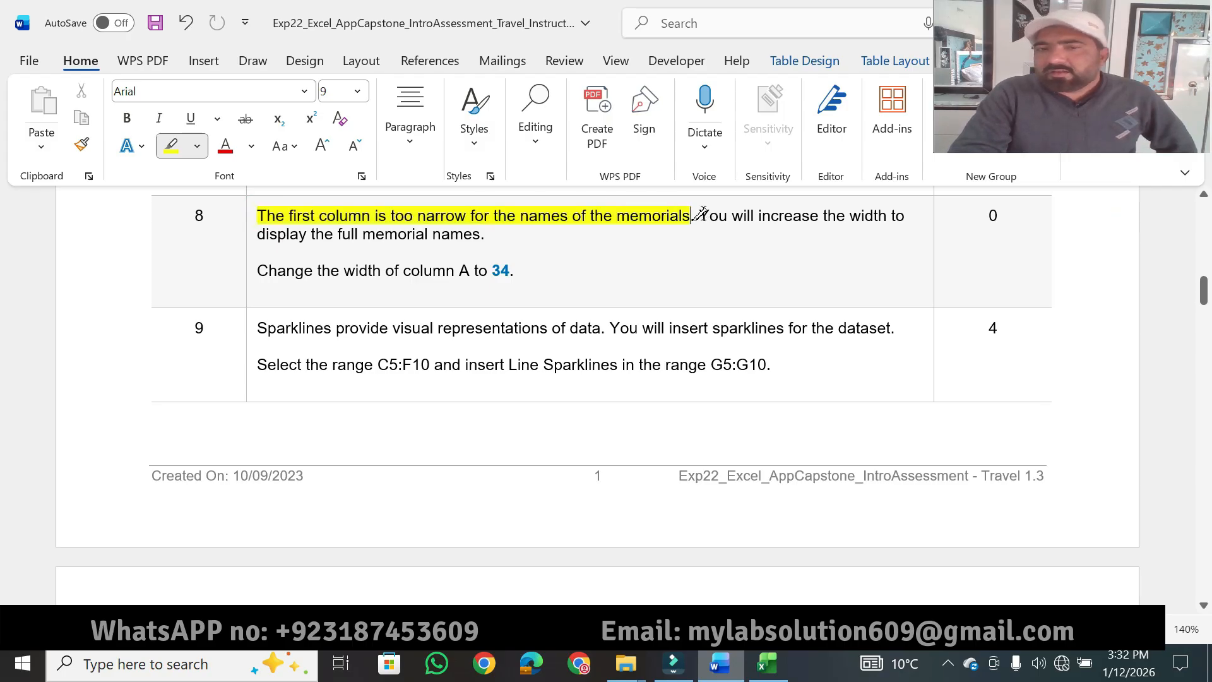
pyautogui.moveTo(700, 213); pyautogui.dragTo(904, 214)
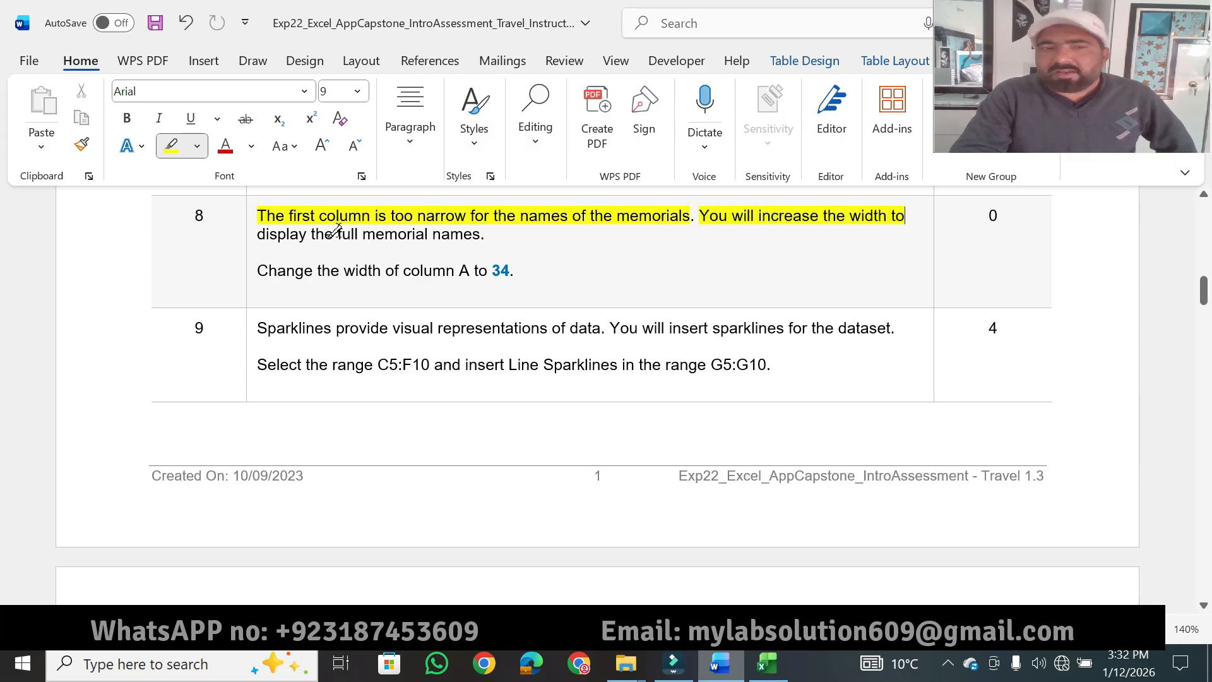
pyautogui.moveTo(337, 233); pyautogui.dragTo(481, 234)
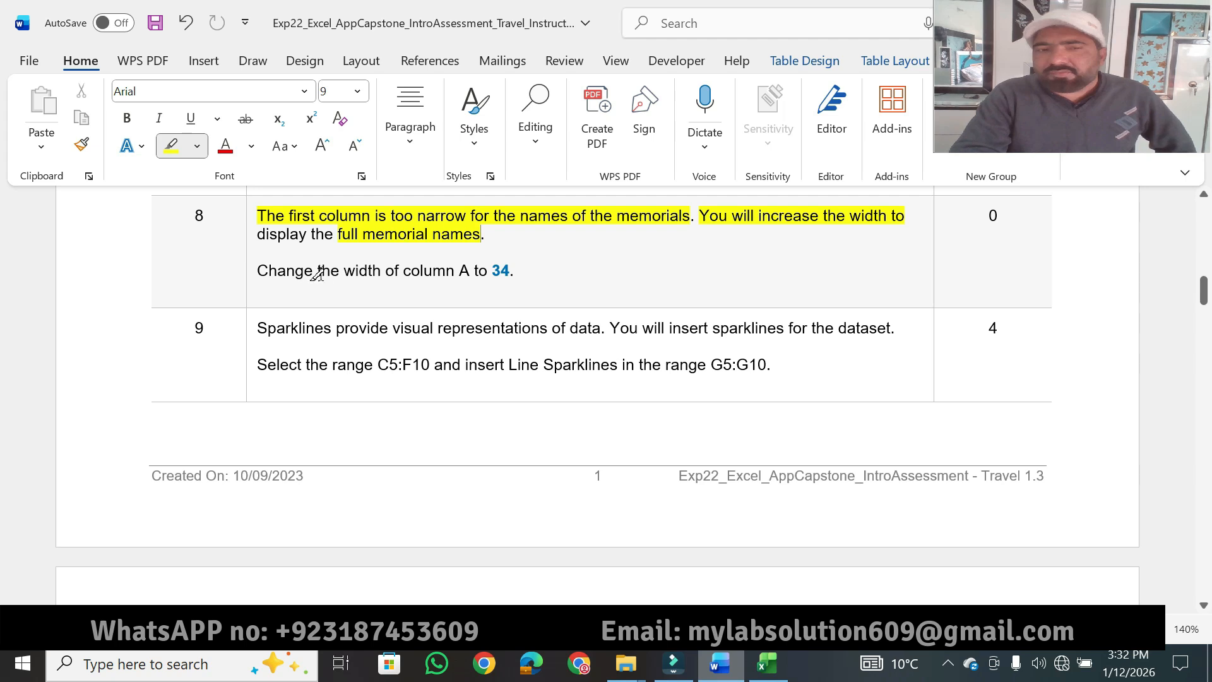
pyautogui.moveTo(304, 273); pyautogui.dragTo(545, 265)
# Switch to Excel and set the width of column A on the DC2020 sheet to 34.
pyautogui.click(767, 664)
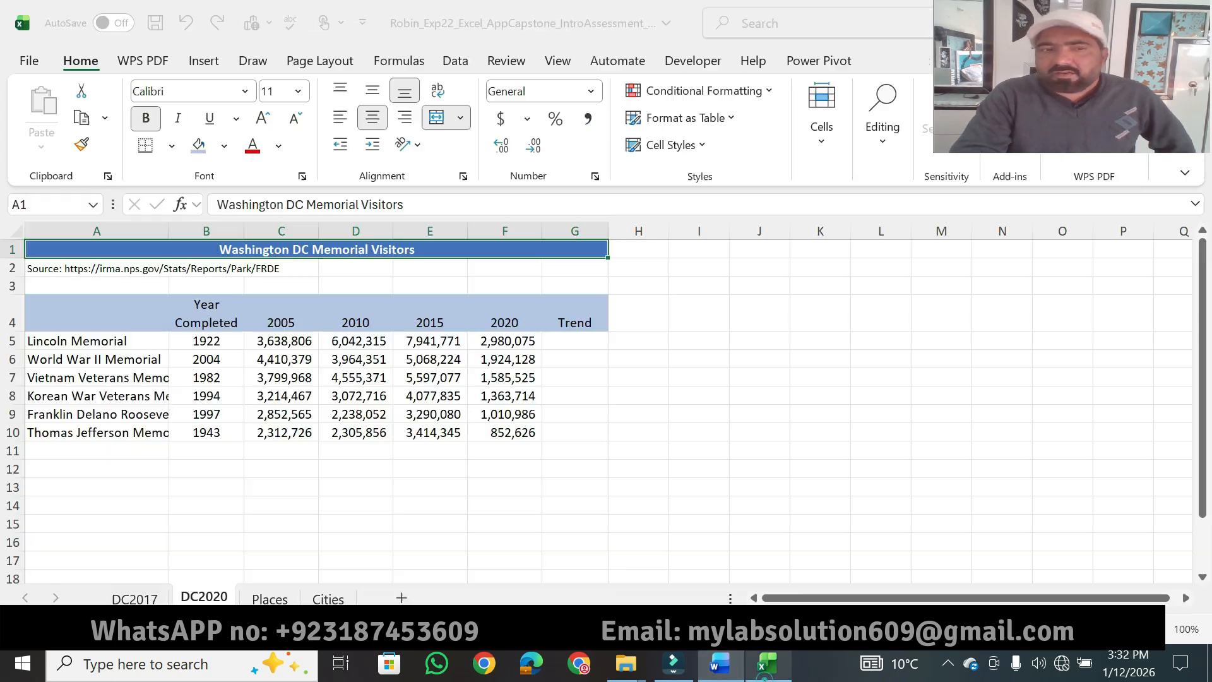
pyautogui.rightClick(106, 234)
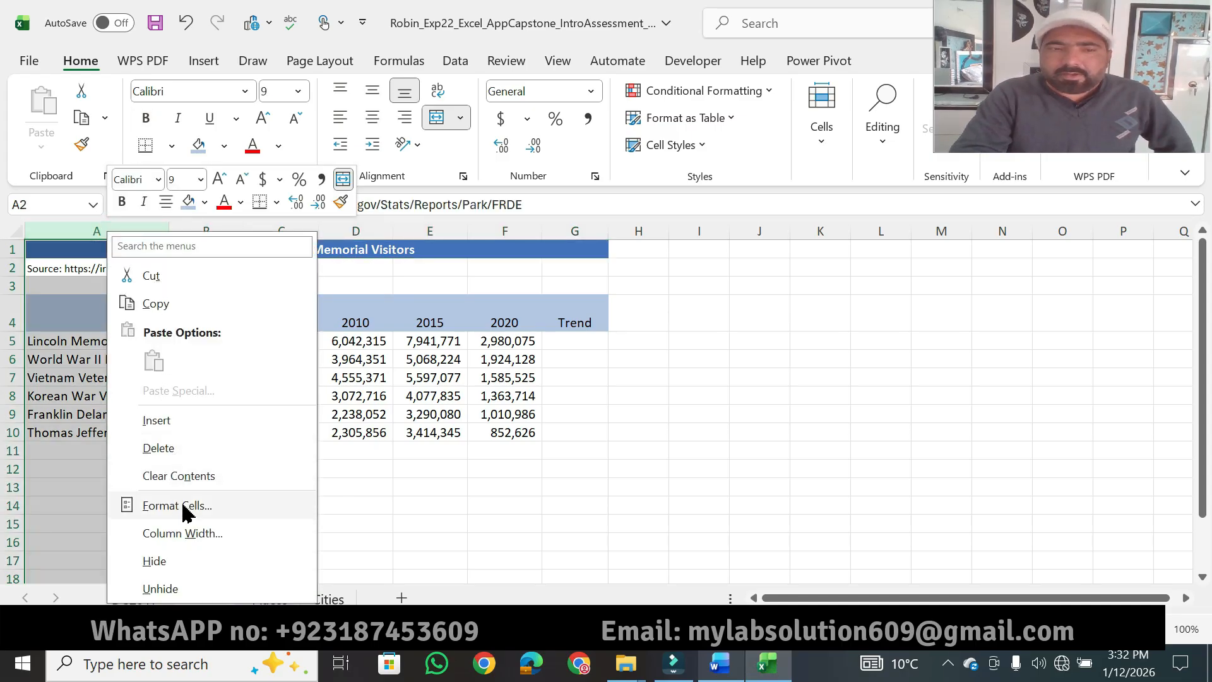
pyautogui.click(180, 534)
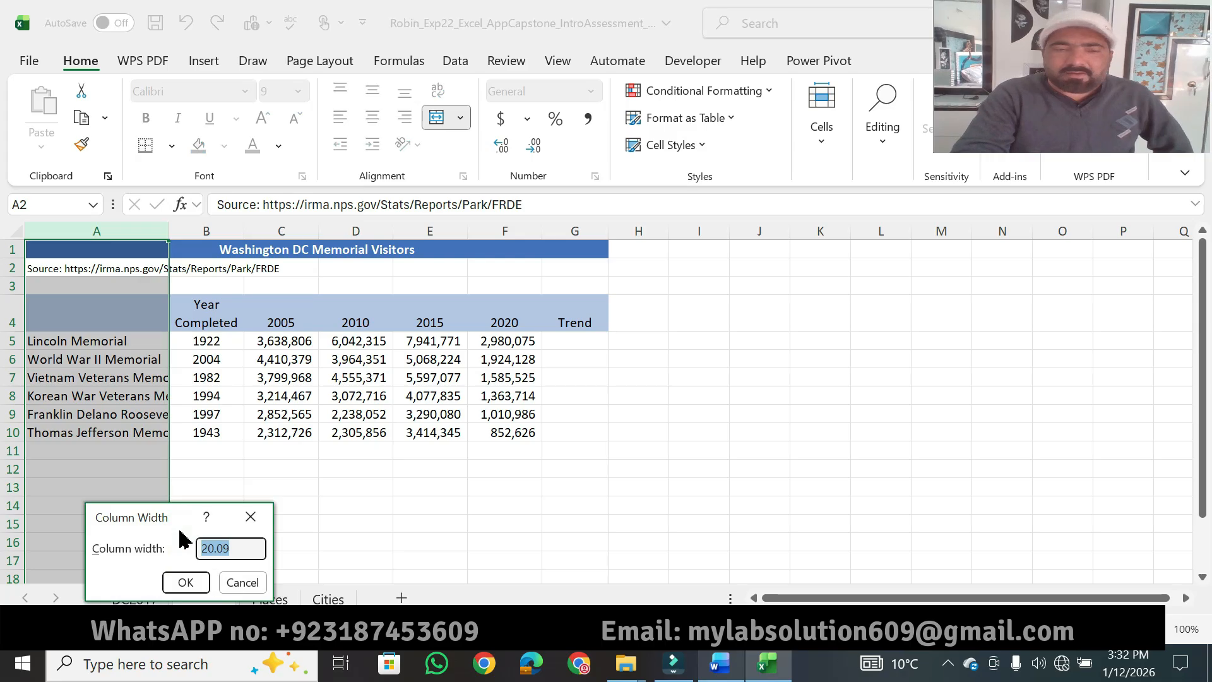
pyautogui.write('34')
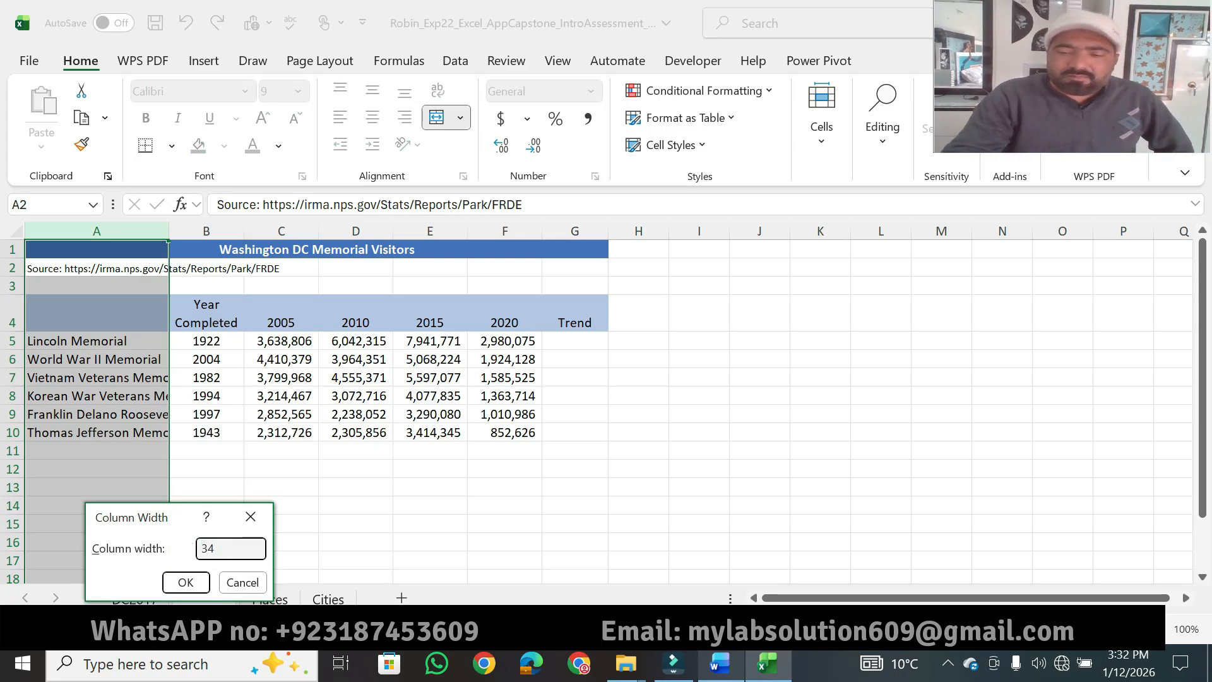
pyautogui.press('Return')
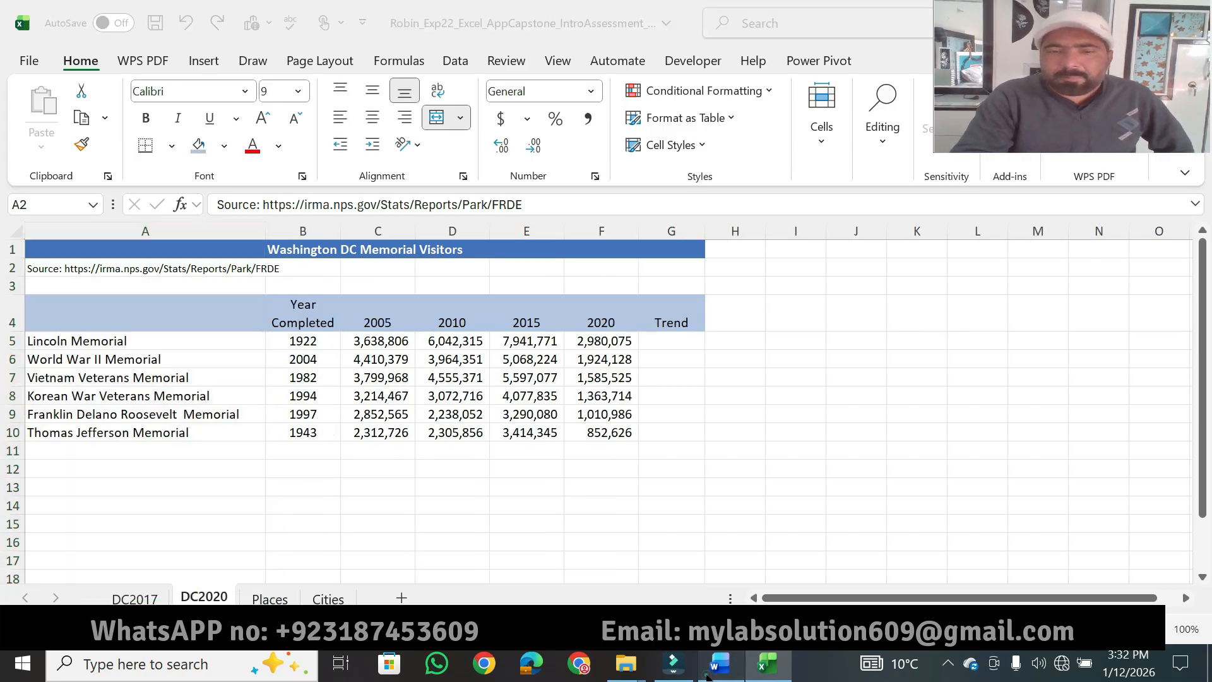
# Highlight step 8's points value in the Word instructions and return to the DC2020 sheet in Excel.
pyautogui.click(717, 668)
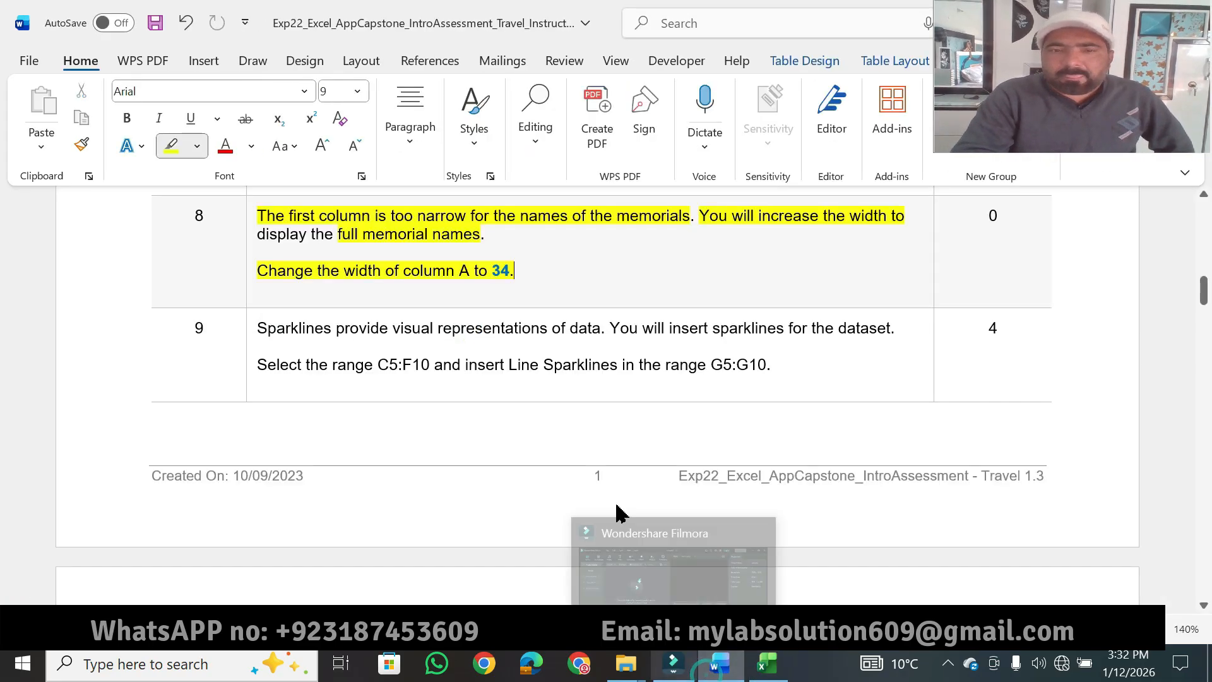
pyautogui.click(995, 214)
pyautogui.moveTo(996, 215); pyautogui.dragTo(988, 215)
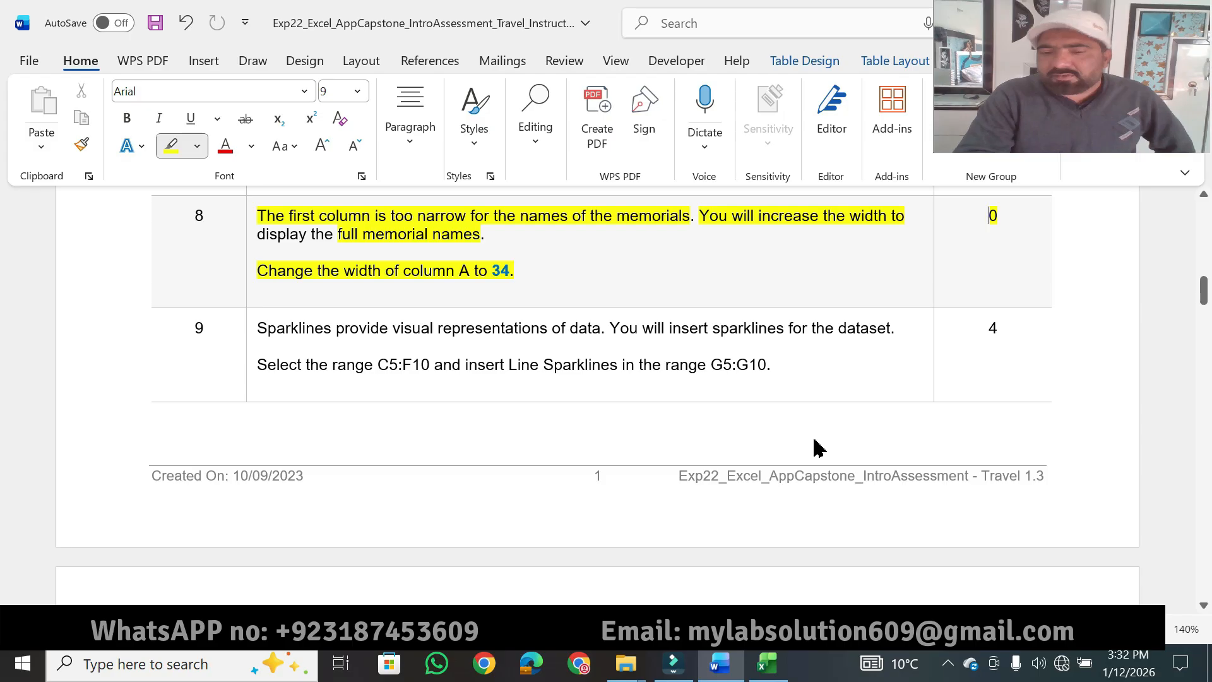
pyautogui.click(767, 665)
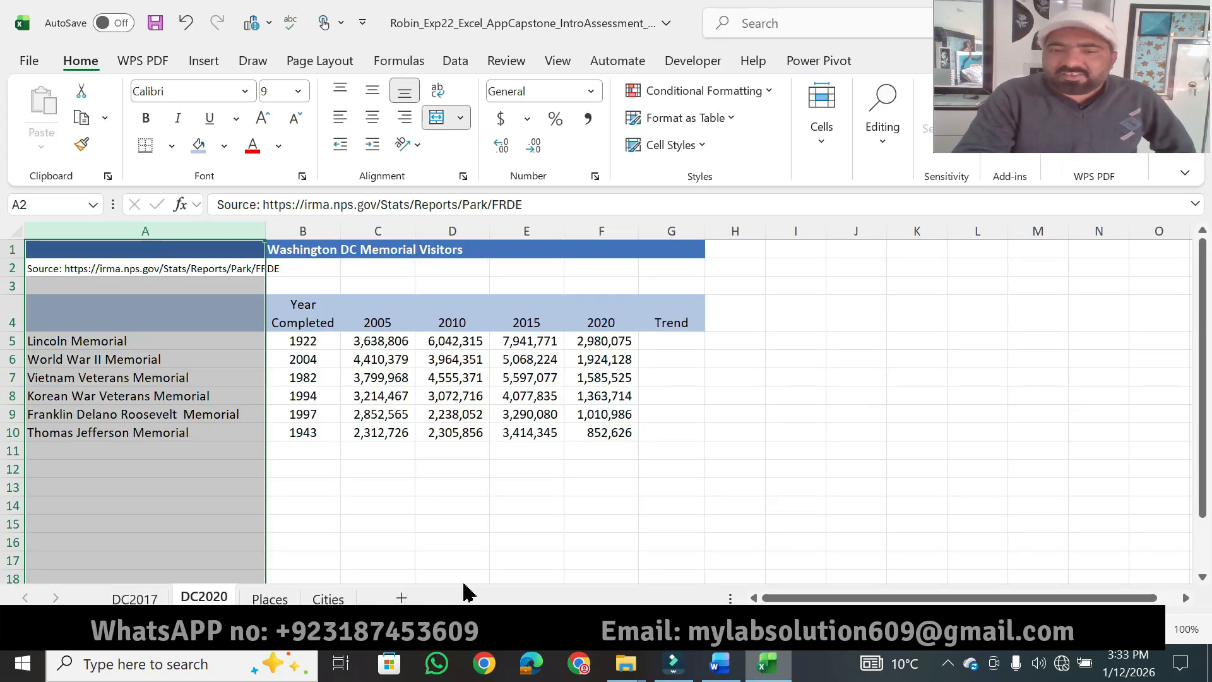
# Switch to Word and highlight step 9's sentences about sparklines, including "insert sparklines for the dataset" and "Select the range C5:F10".
pyautogui.click(720, 664)
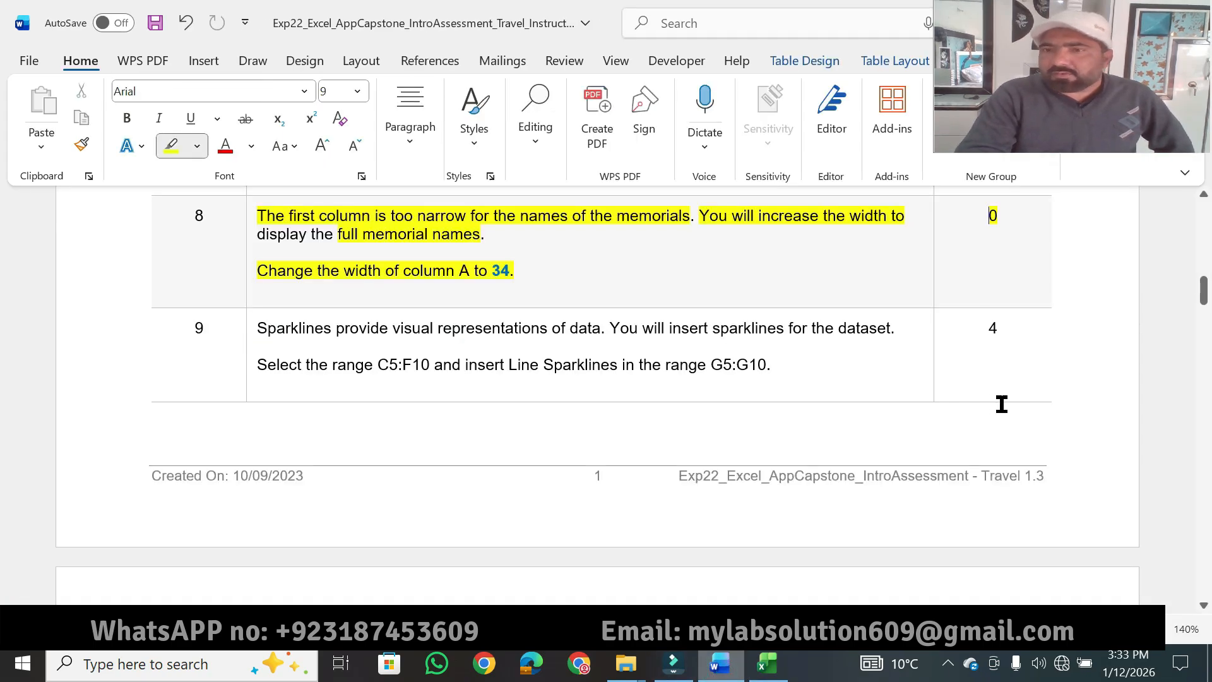
pyautogui.click(1203, 608)
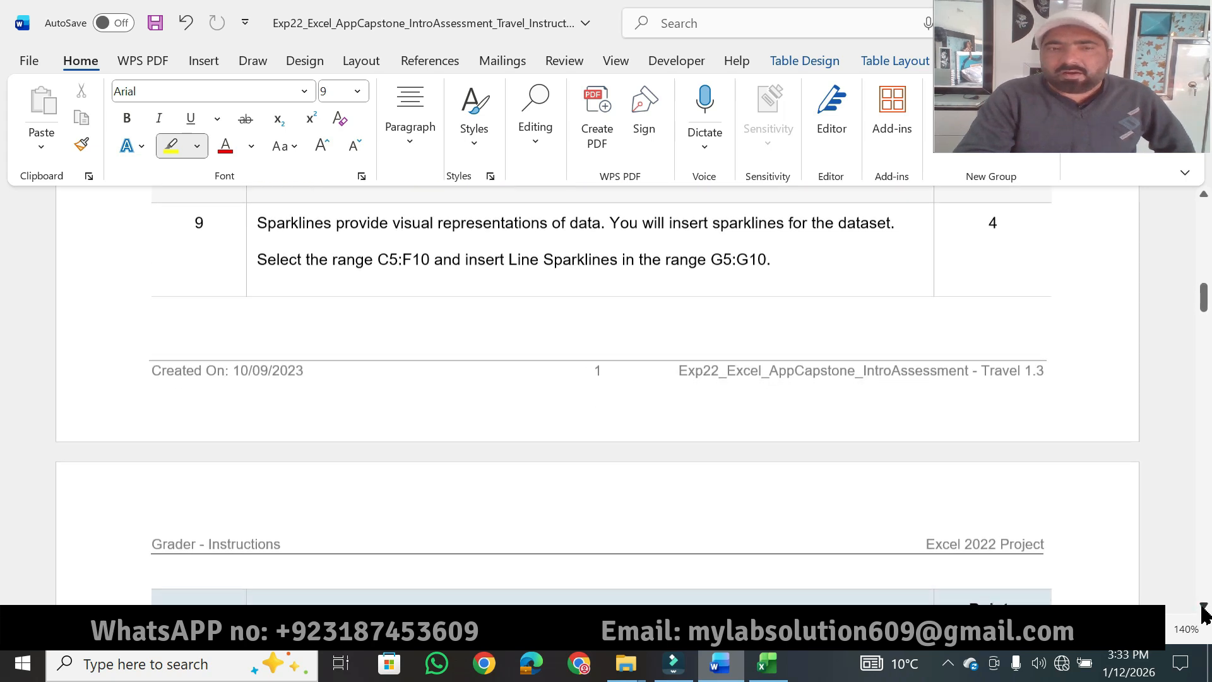
pyautogui.moveTo(260, 206); pyautogui.dragTo(450, 203)
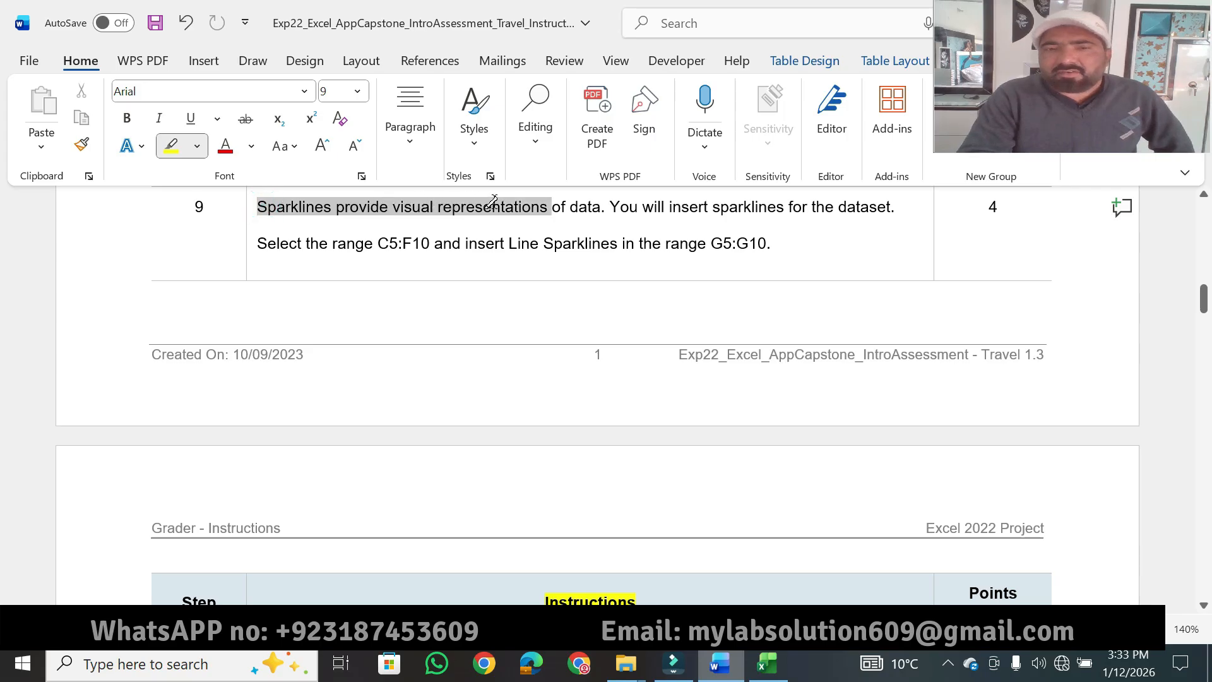
pyautogui.moveTo(541, 207); pyautogui.dragTo(886, 206)
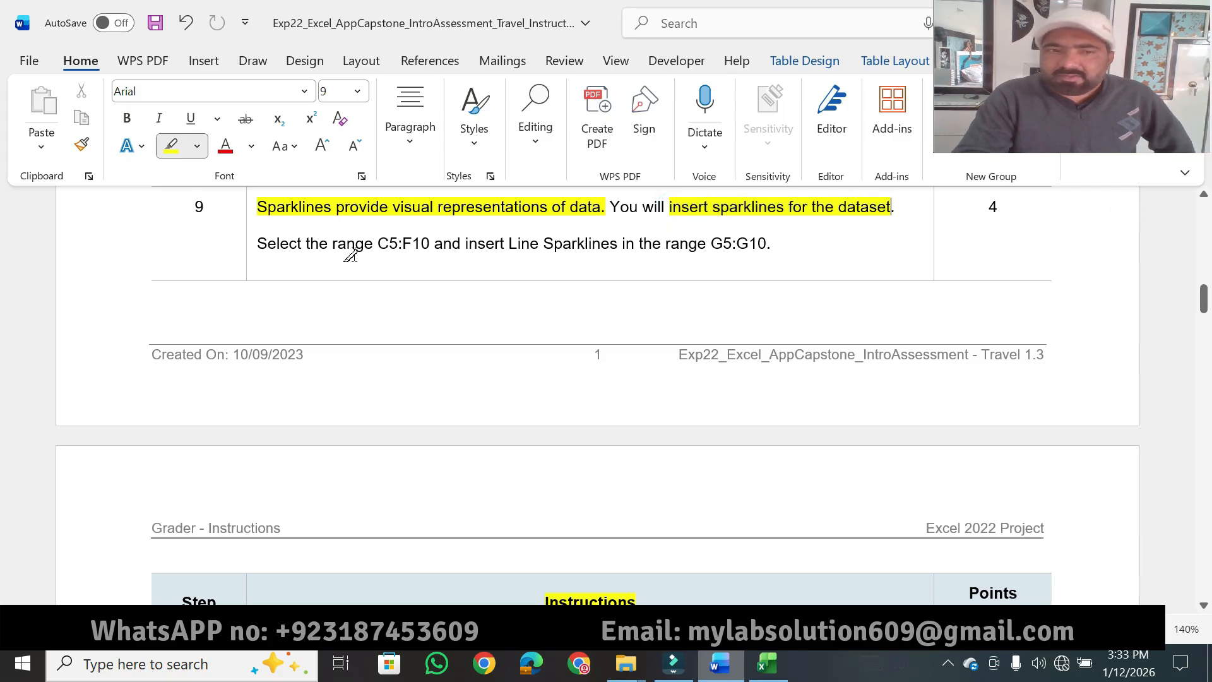
pyautogui.moveTo(257, 244); pyautogui.dragTo(429, 244)
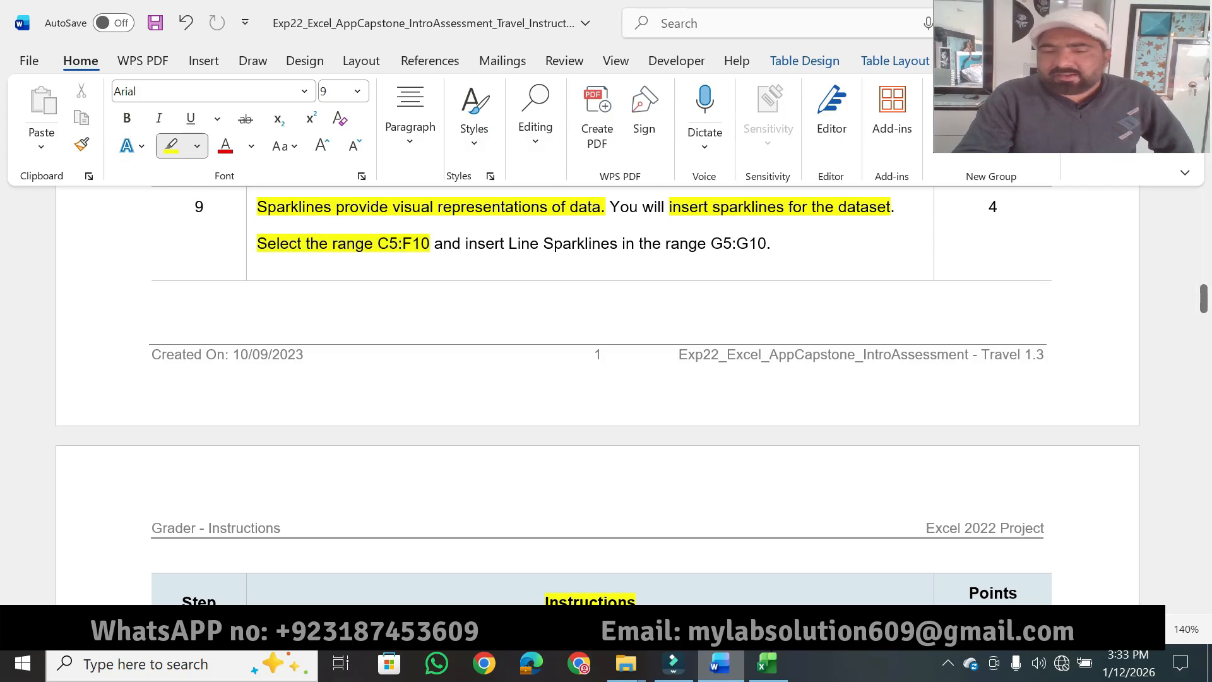
# Switch to Excel, select the range C5:F10 on the DC2020 sheet, and start inserting Line Sparklines.
pyautogui.click(767, 663)
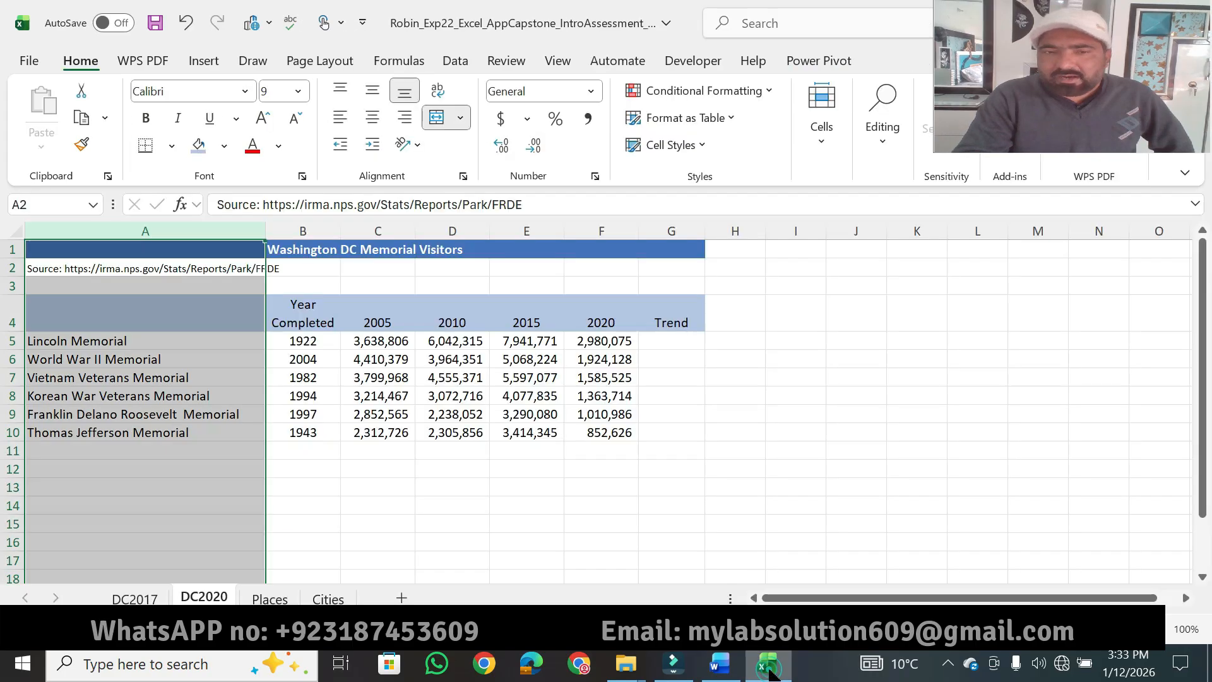
pyautogui.click(308, 311)
pyautogui.click(372, 324)
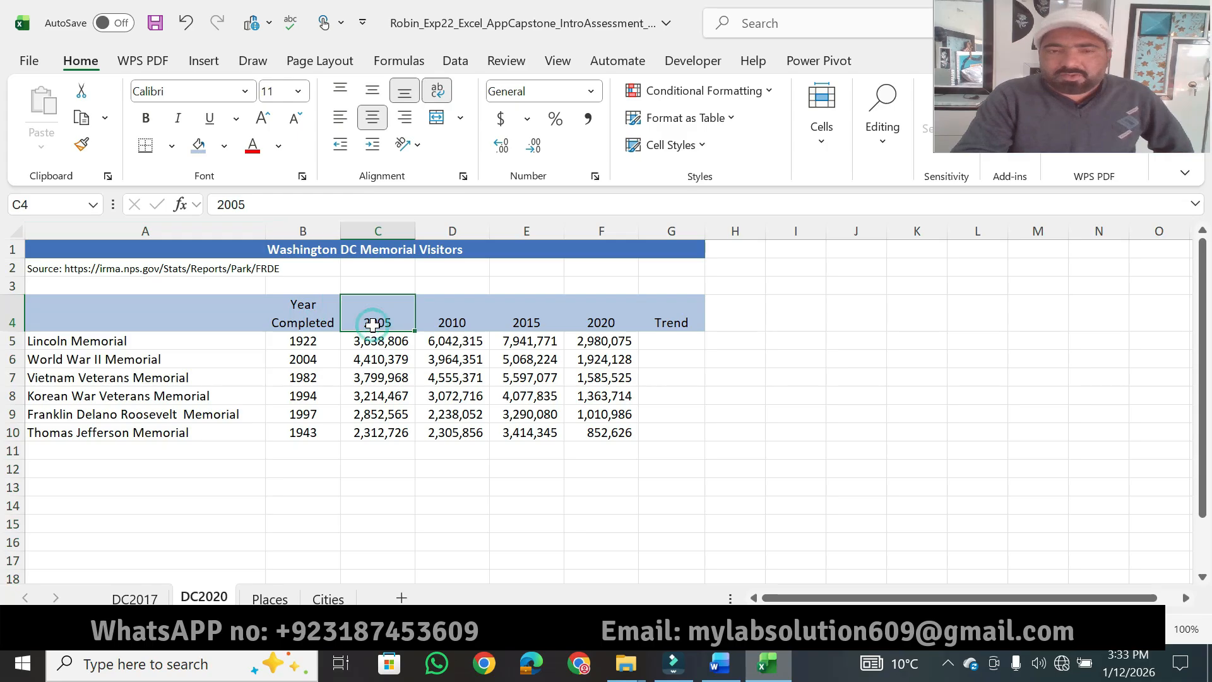
pyautogui.moveTo(370, 341); pyautogui.dragTo(393, 429)
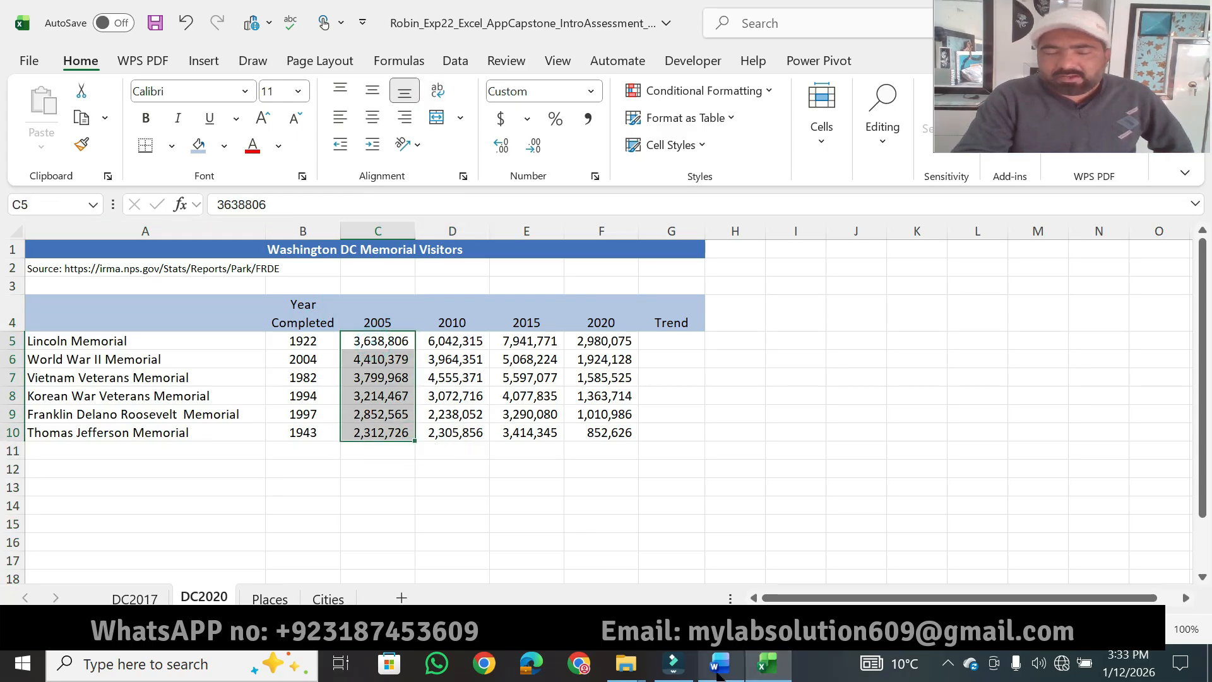
pyautogui.click(718, 674)
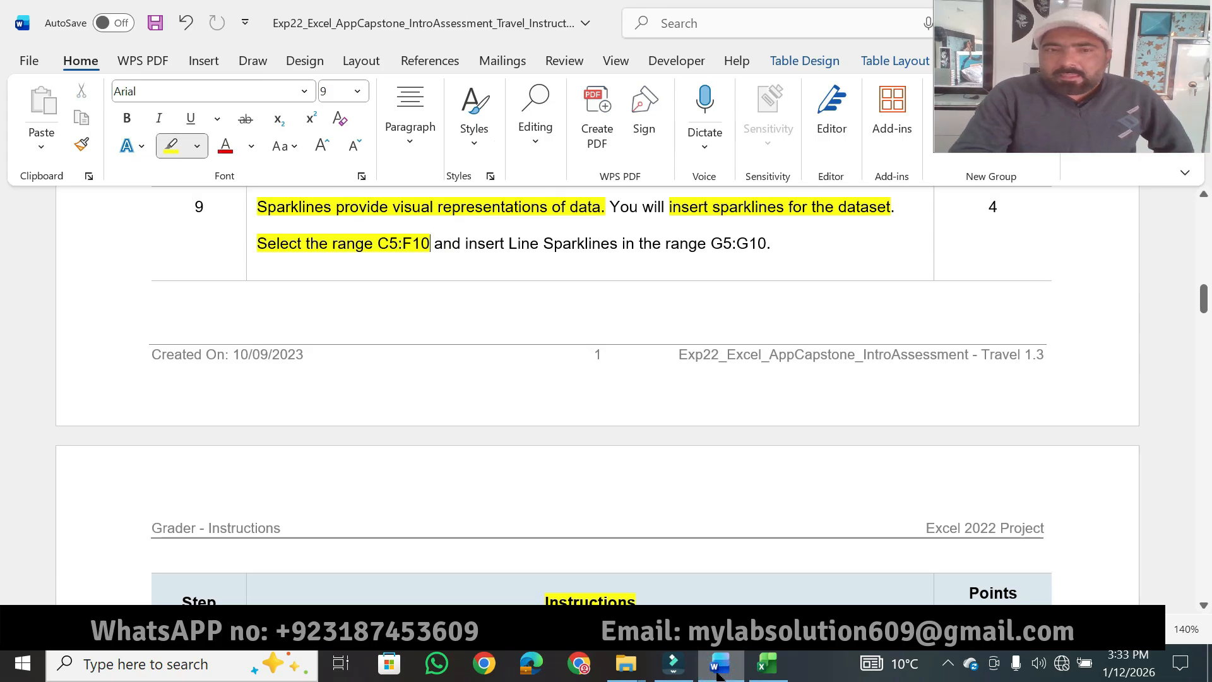
pyautogui.click(719, 674)
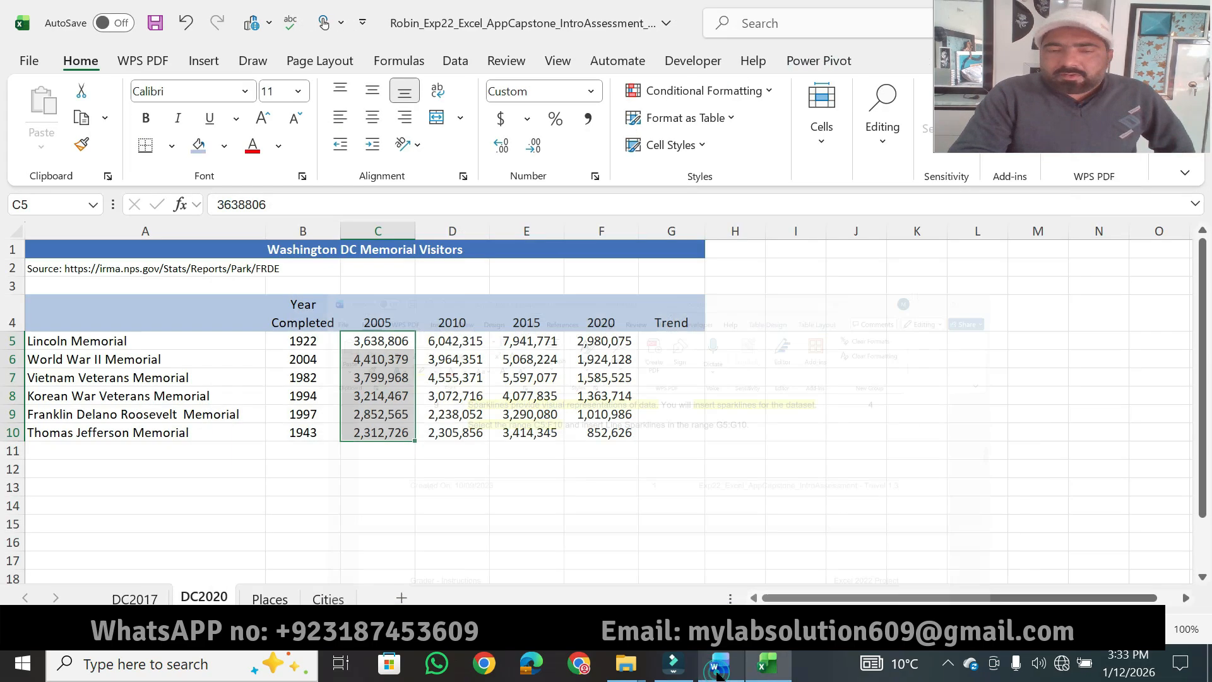
pyautogui.click(390, 340)
pyautogui.moveTo(500, 363); pyautogui.dragTo(589, 436)
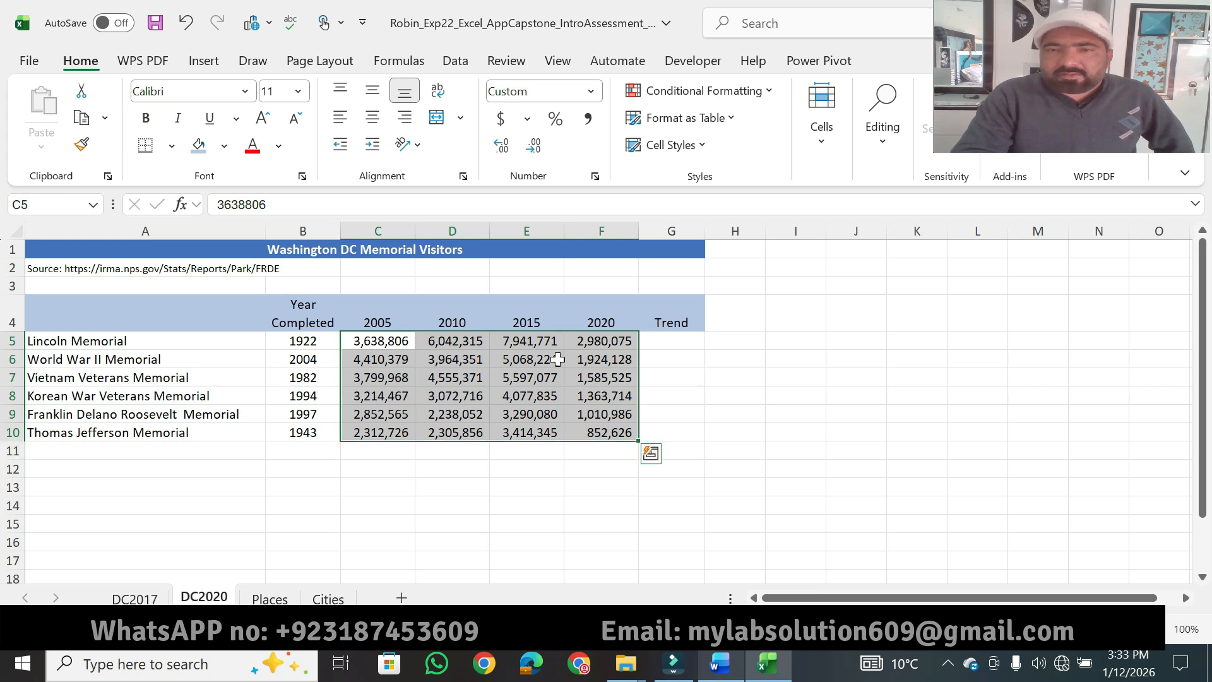
pyautogui.click(218, 59)
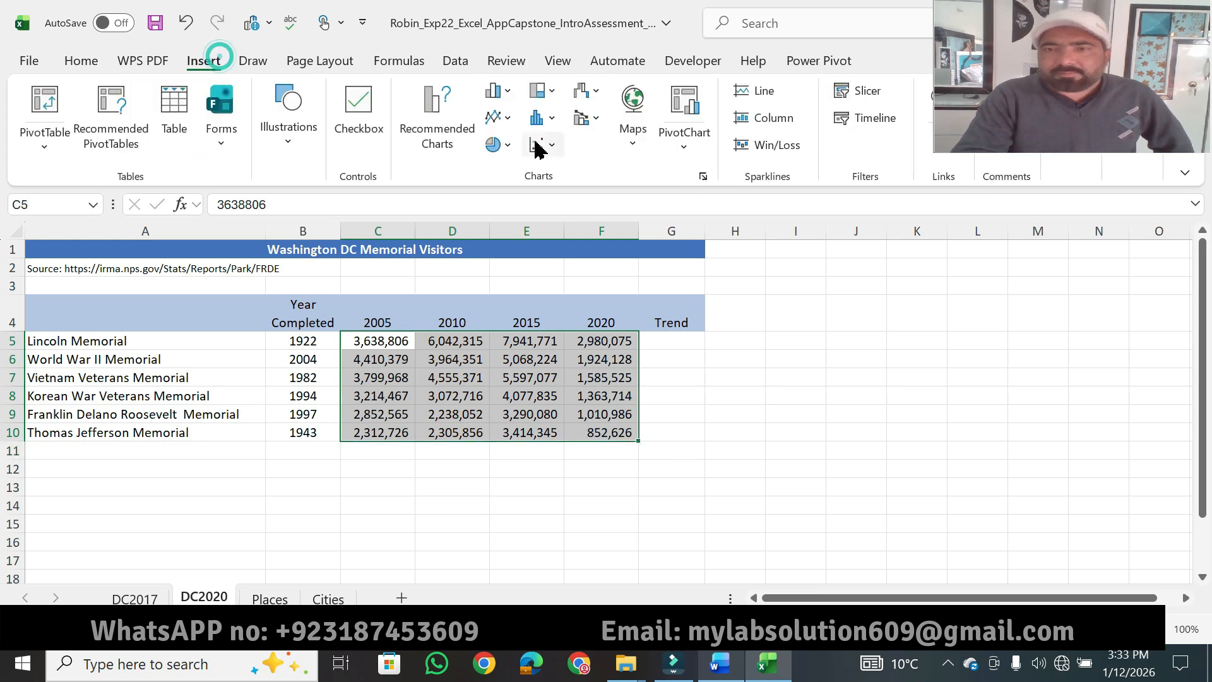
pyautogui.click(763, 92)
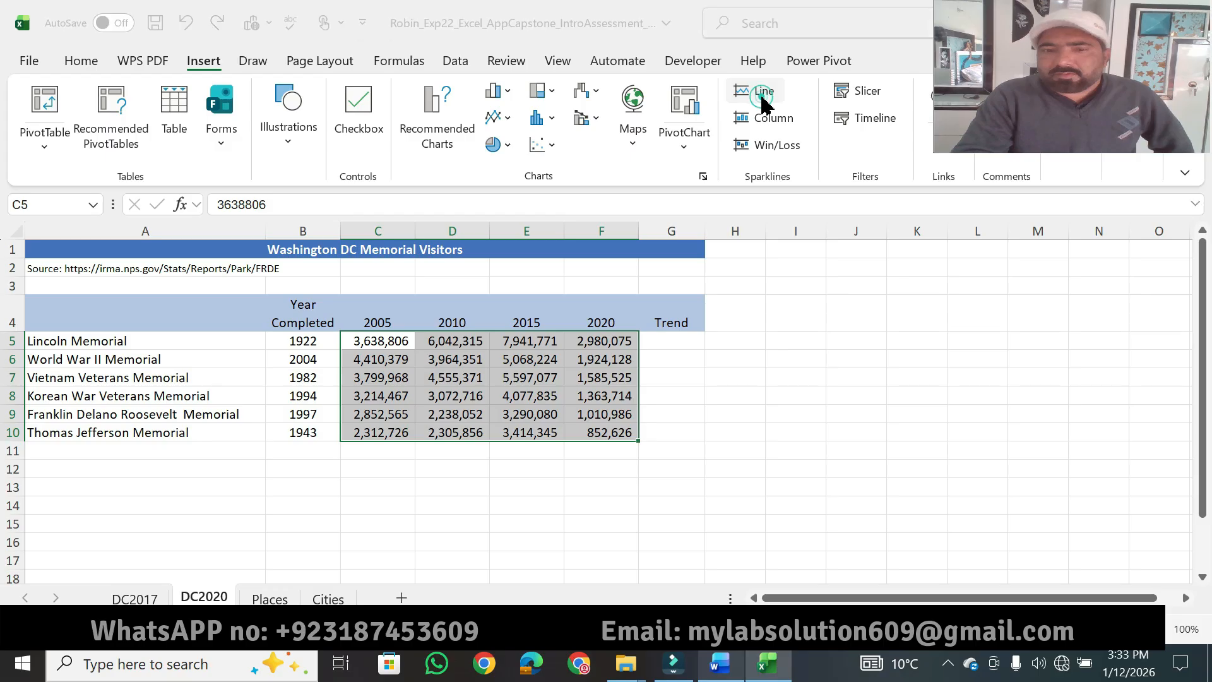
# Highlight "insert Line Sparklines in the range G5:G10." in Word's step 9, and create the Excel sparklines in G5:G10.
pyautogui.click(721, 663)
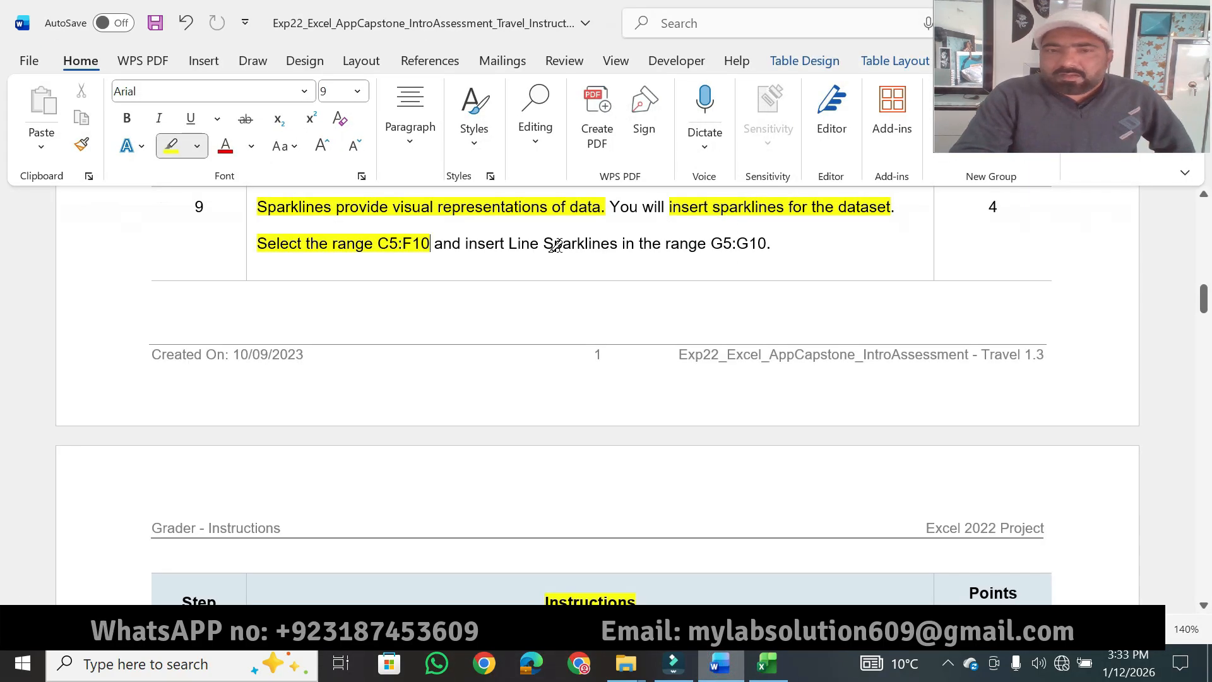
pyautogui.moveTo(467, 247); pyautogui.dragTo(771, 245)
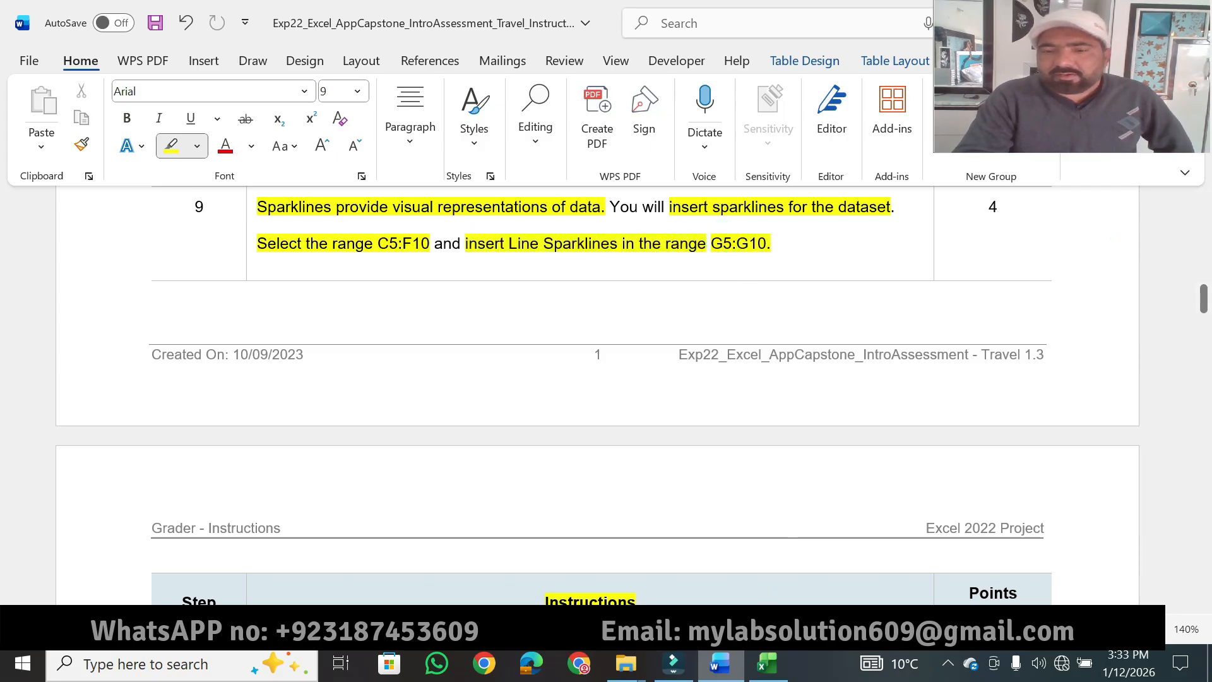
pyautogui.click(768, 666)
pyautogui.moveTo(577, 324); pyautogui.dragTo(883, 328)
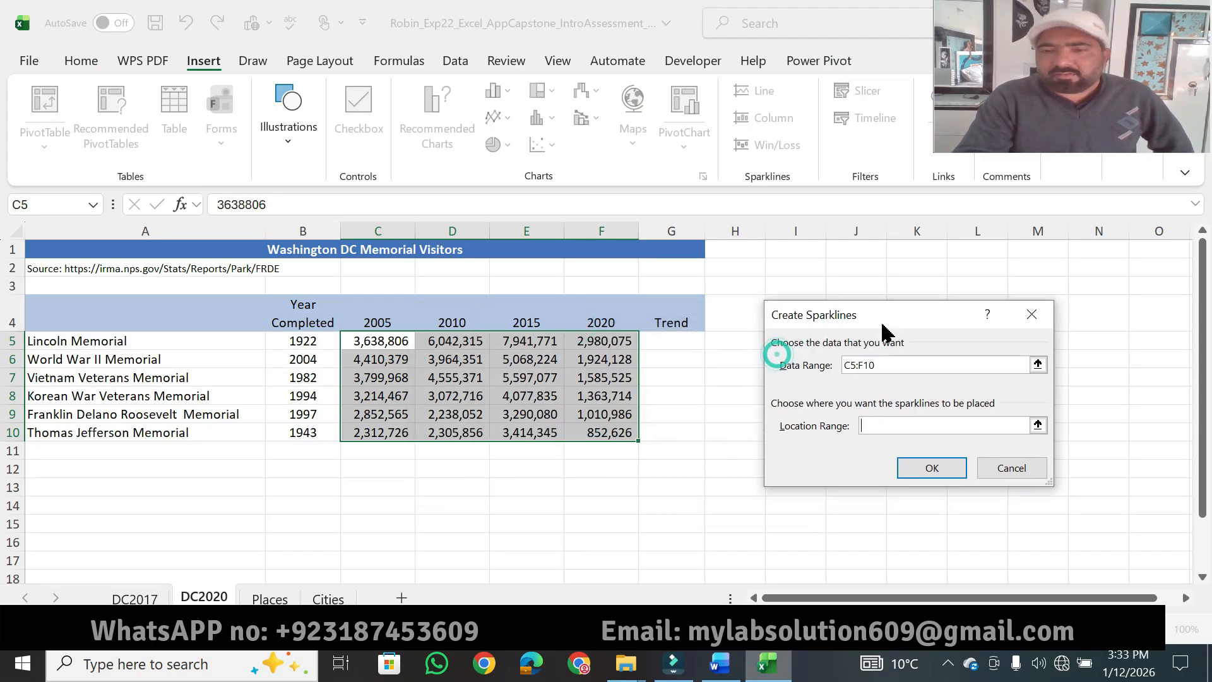
pyautogui.moveTo(661, 341); pyautogui.dragTo(679, 435)
pyautogui.click(936, 469)
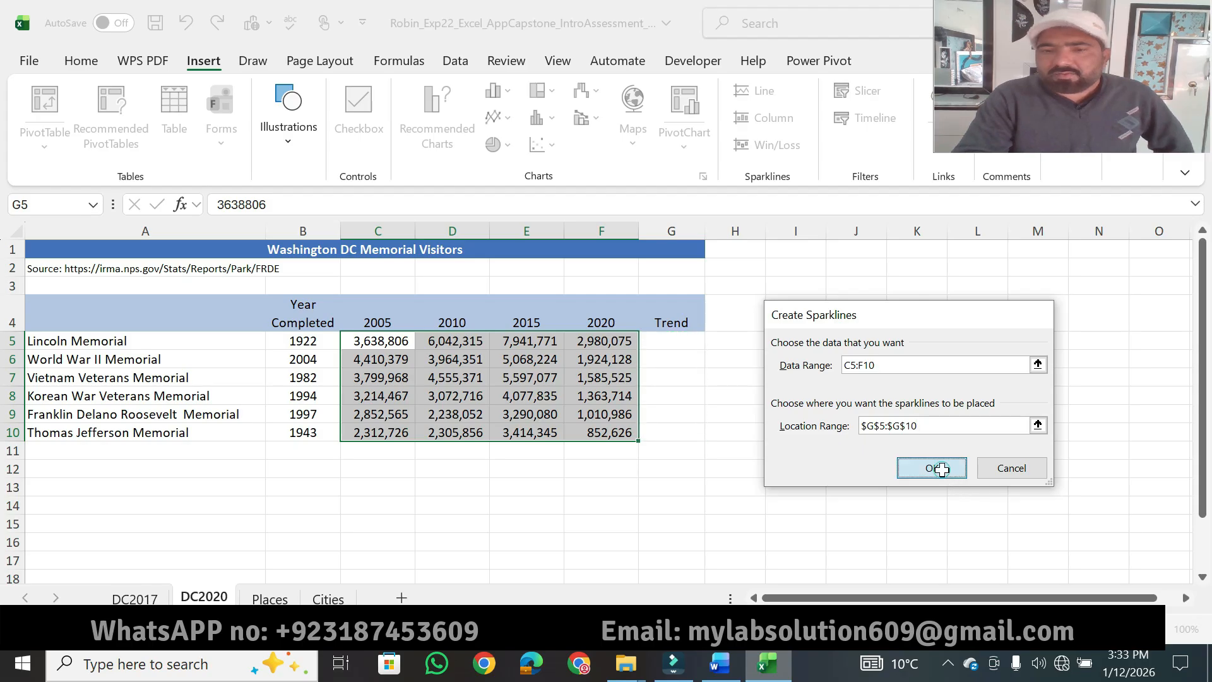
# Highlight step 9's points value in the Word instructions and return to the sparklines in Excel.
pyautogui.click(720, 663)
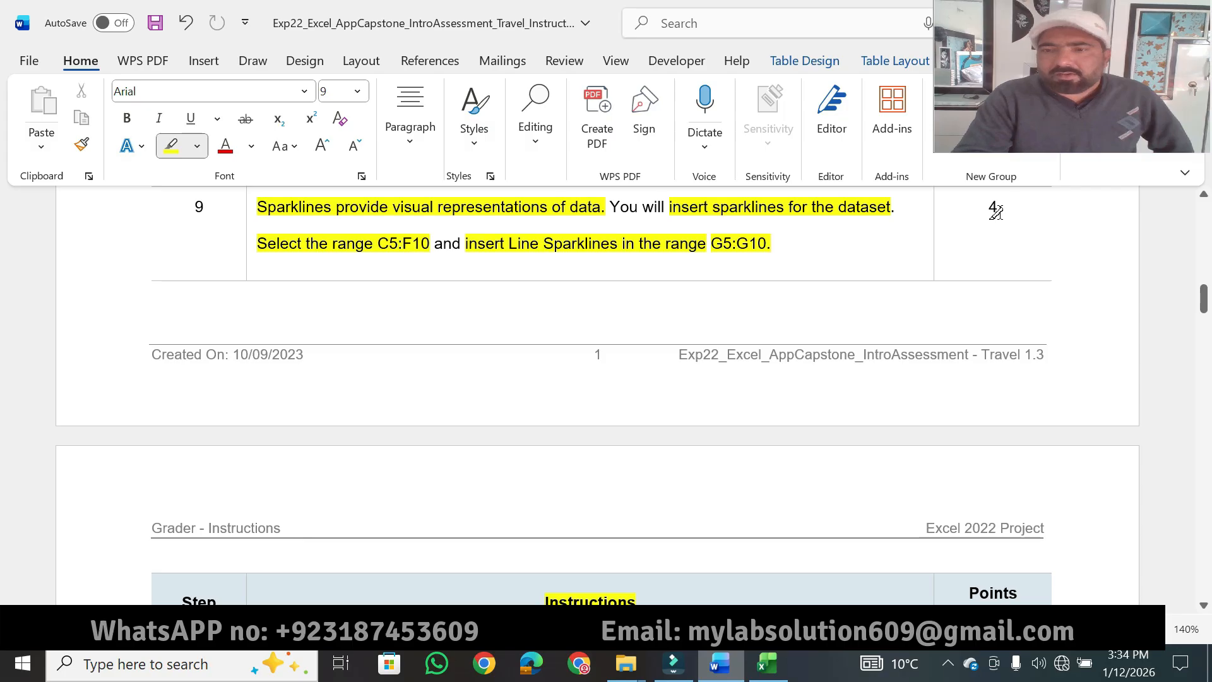
pyautogui.moveTo(997, 210); pyautogui.dragTo(981, 210)
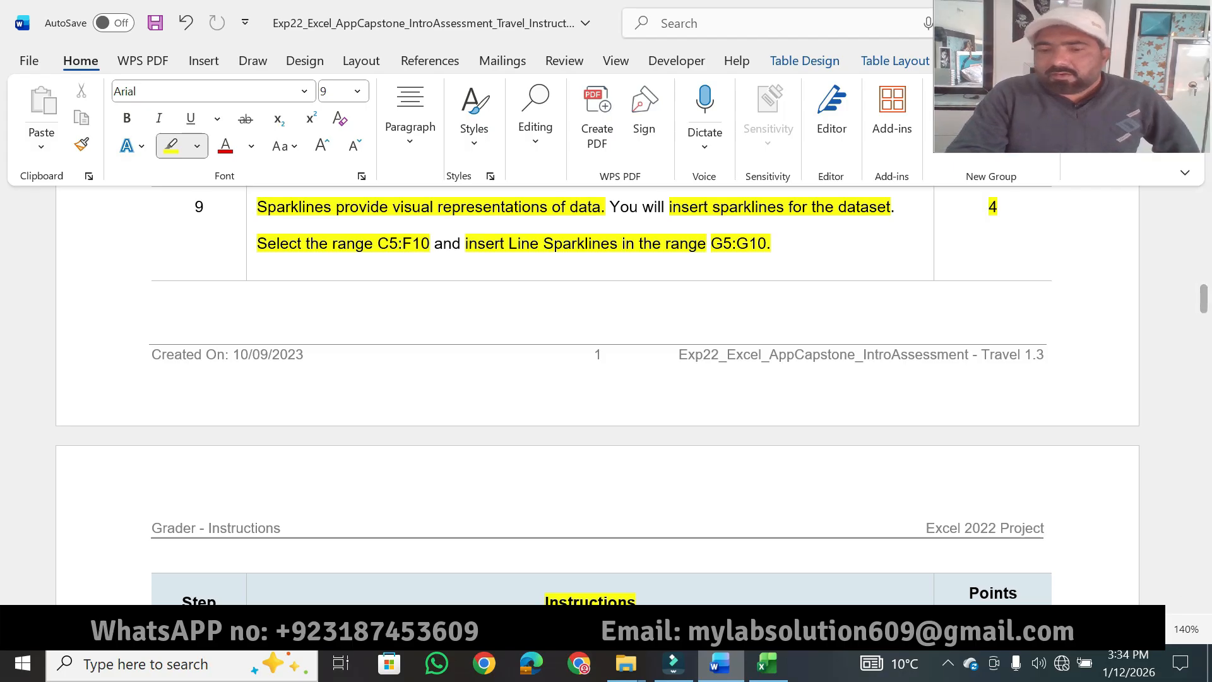
pyautogui.click(767, 663)
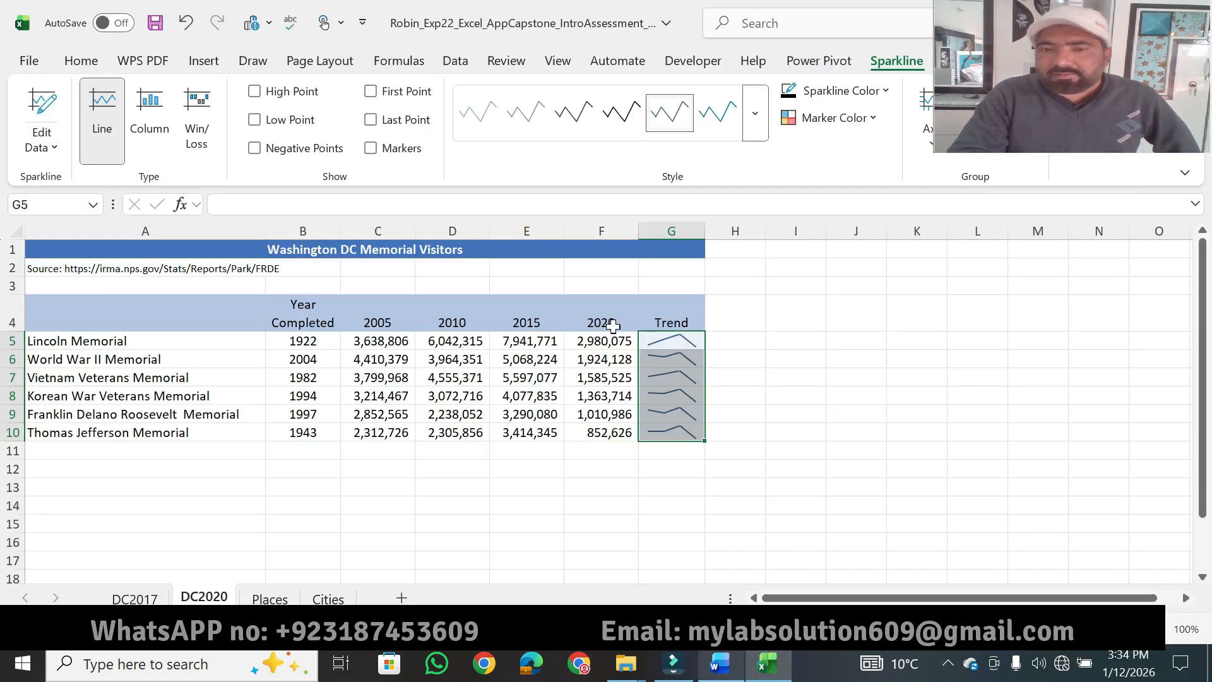
# In the Word instructions, highlight step 10's "Now you will format the sparklines." and "Select the range G5:G10".
pyautogui.click(721, 672)
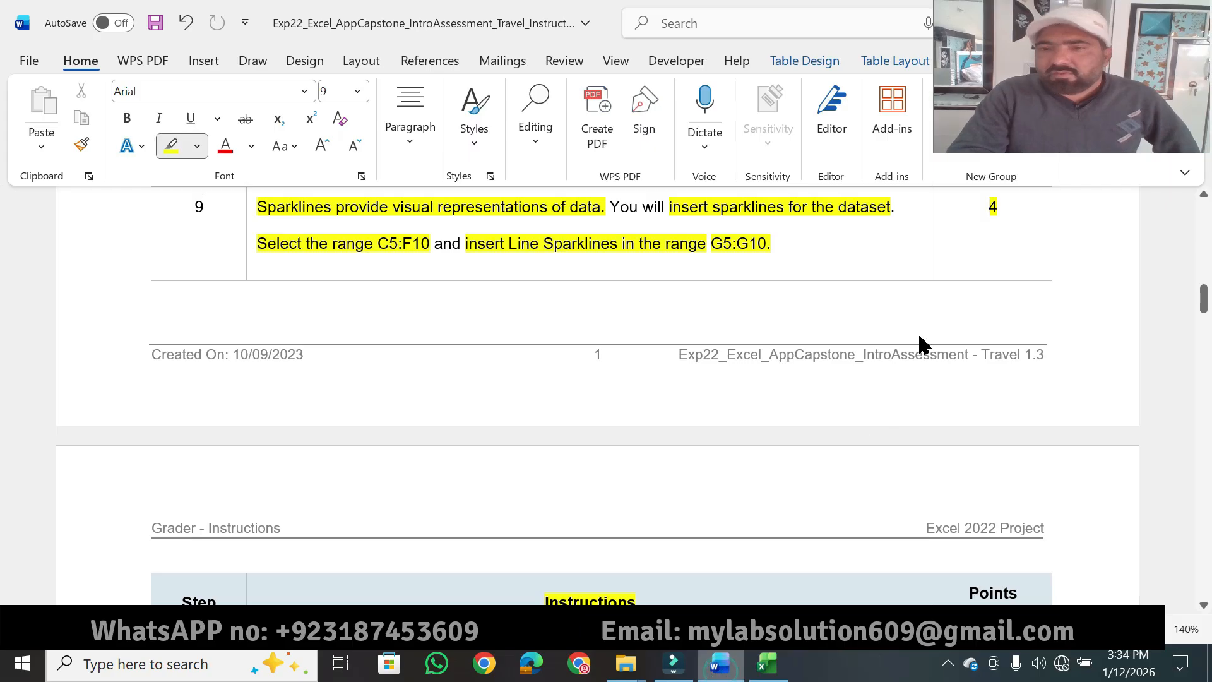
pyautogui.click(1204, 606)
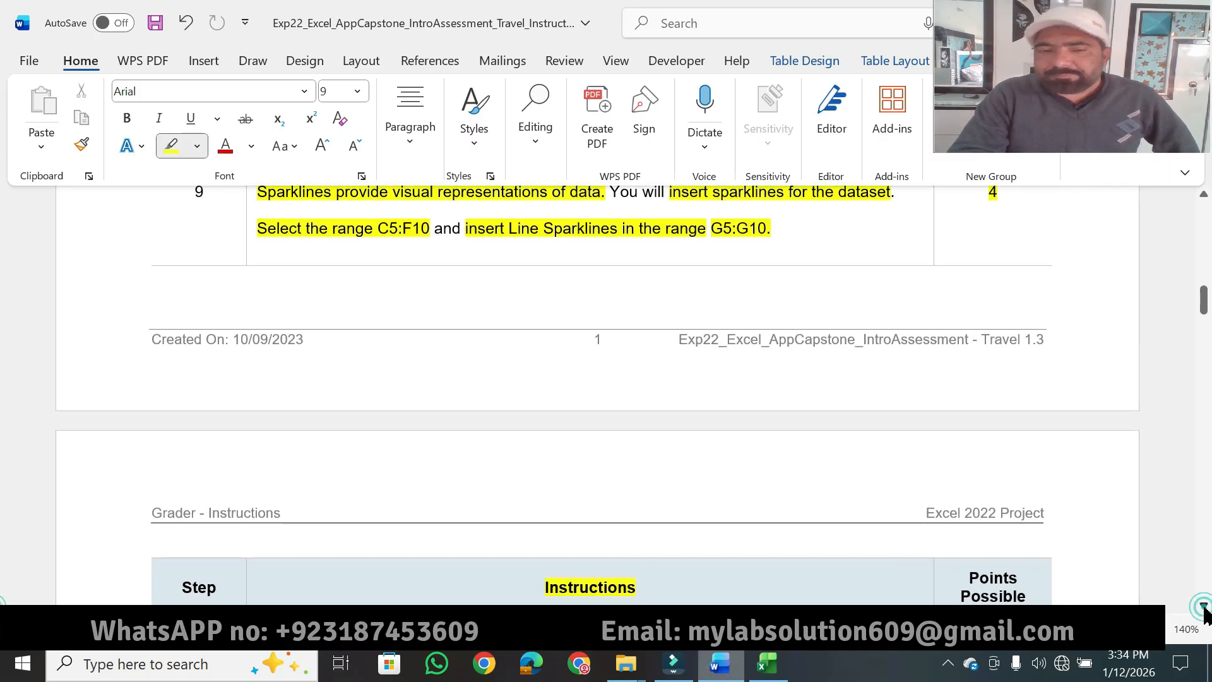
pyautogui.click(1203, 607)
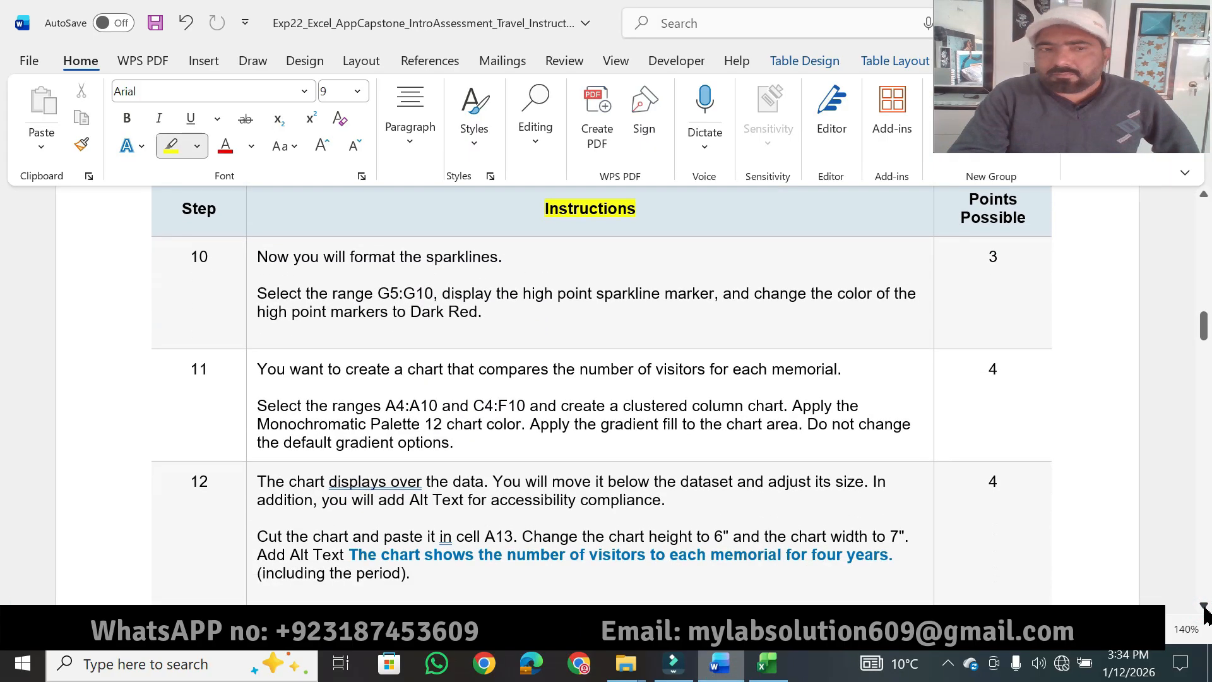
pyautogui.moveTo(265, 256); pyautogui.dragTo(503, 255)
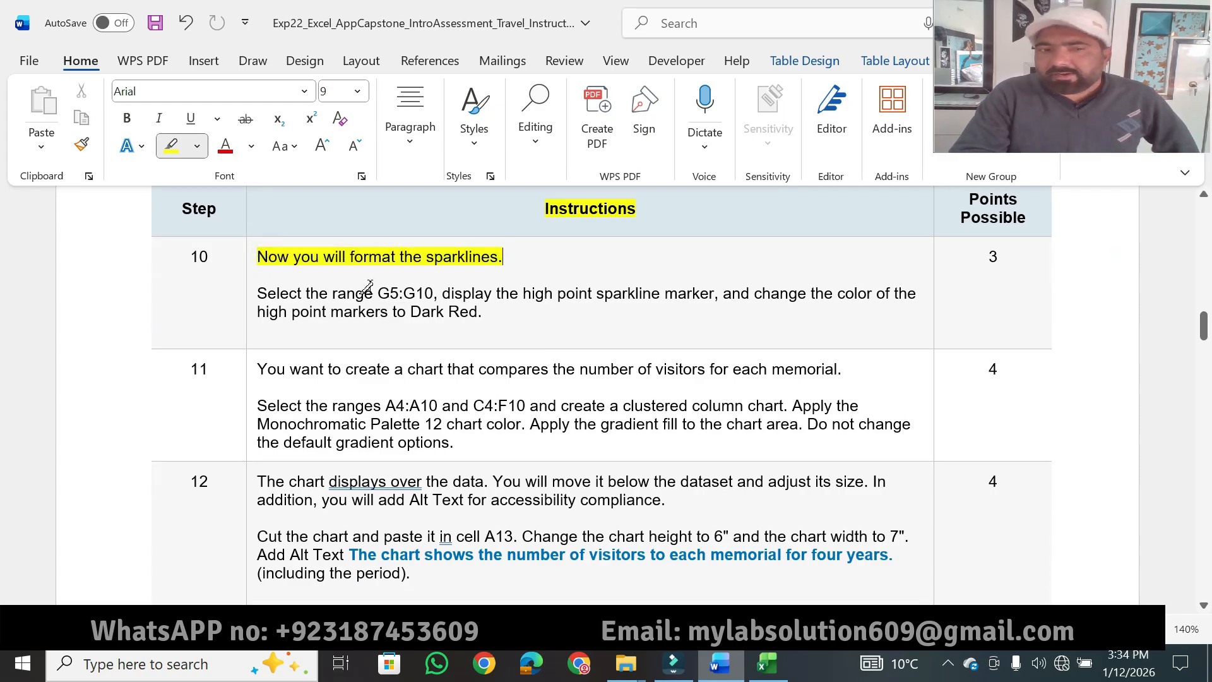
pyautogui.moveTo(257, 293); pyautogui.dragTo(434, 293)
# Highlight "display the high point sparkline marker," in Word's step 10, and show the High Point marker on the G5:G10 sparklines in Excel.
pyautogui.click(767, 663)
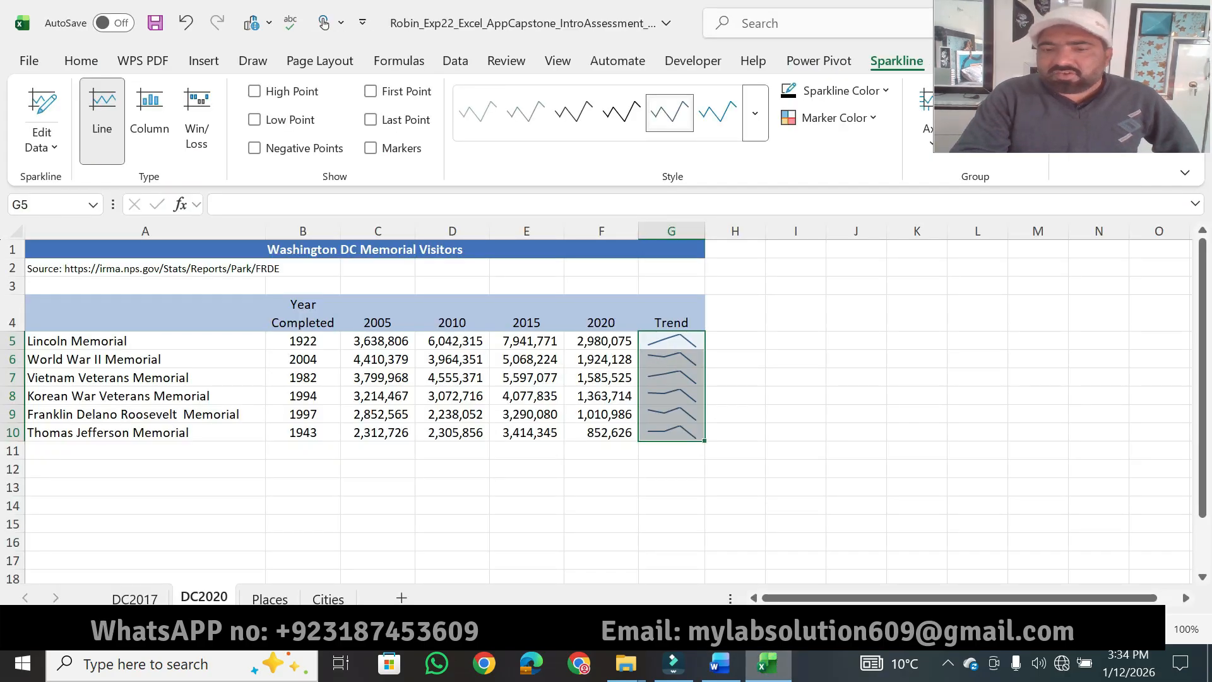
pyautogui.hotkey('alt', 'Tab')
pyautogui.moveTo(483, 294); pyautogui.dragTo(720, 294)
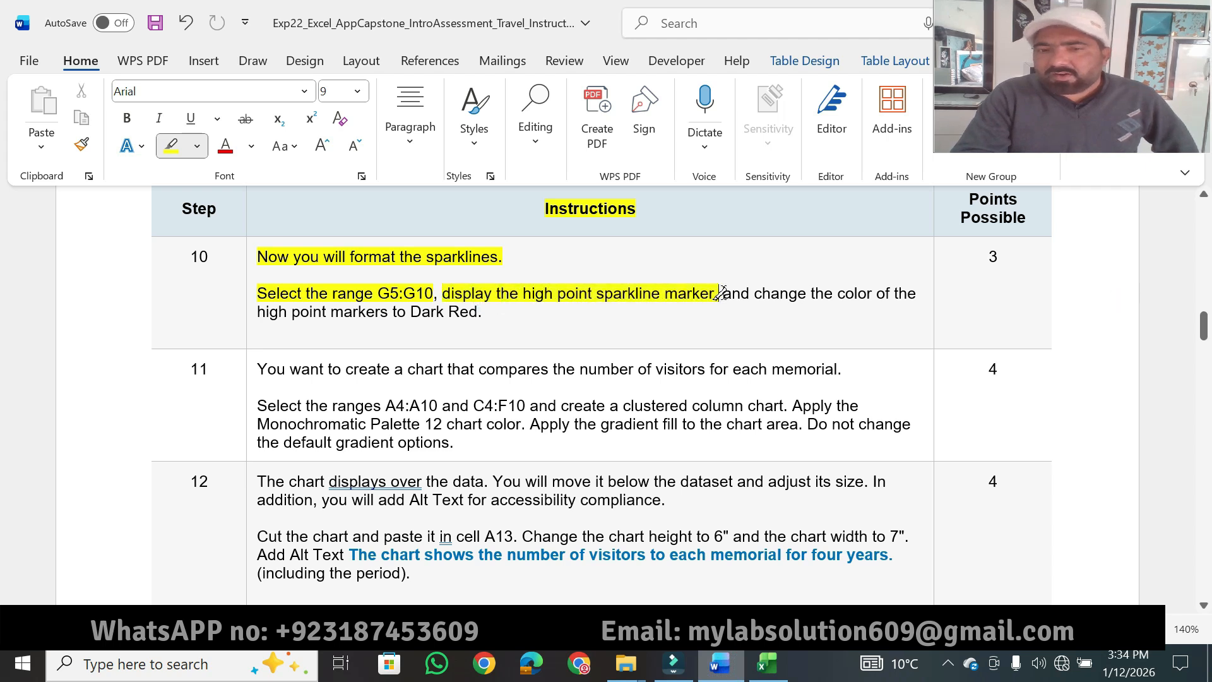
pyautogui.click(758, 568)
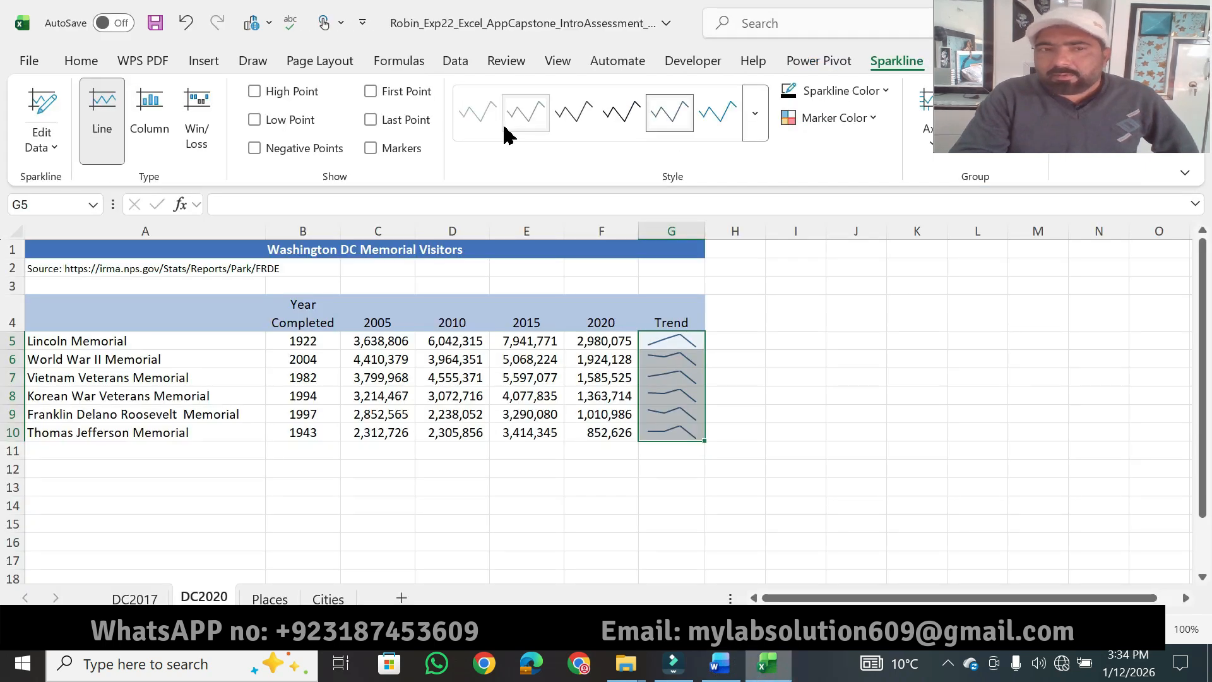
pyautogui.click(295, 95)
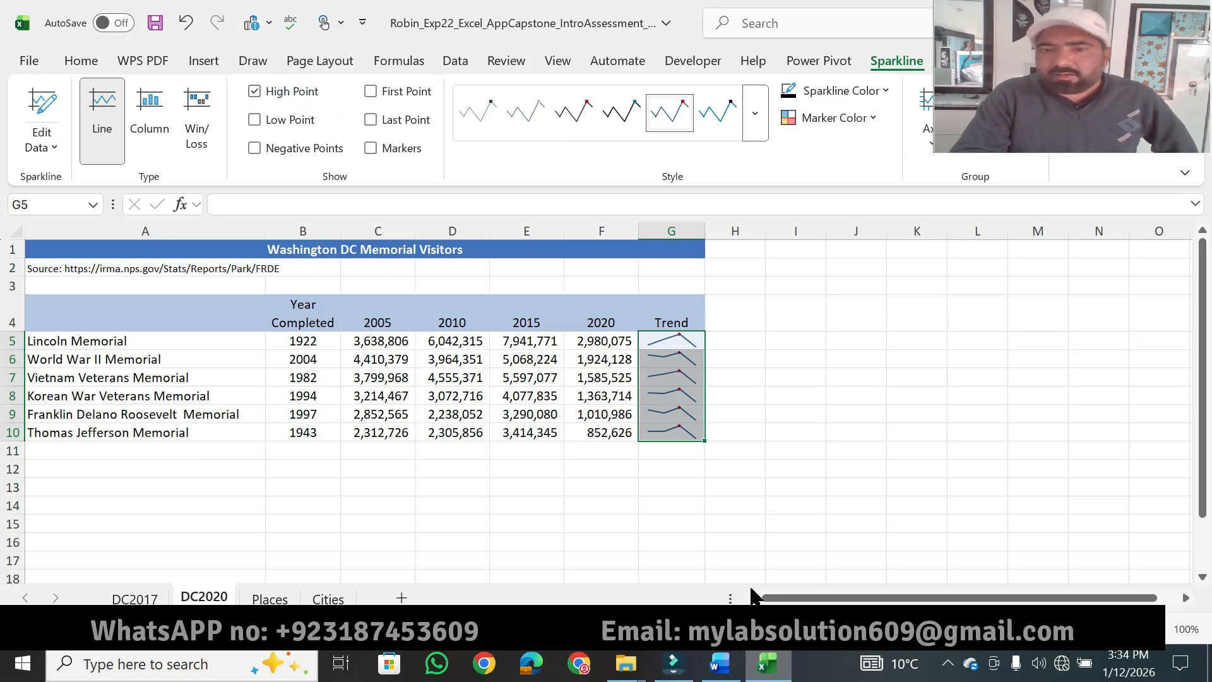
# Switch to Word and highlight "change the color" and "point markers to Dark Red." in step 10.
pyautogui.click(720, 671)
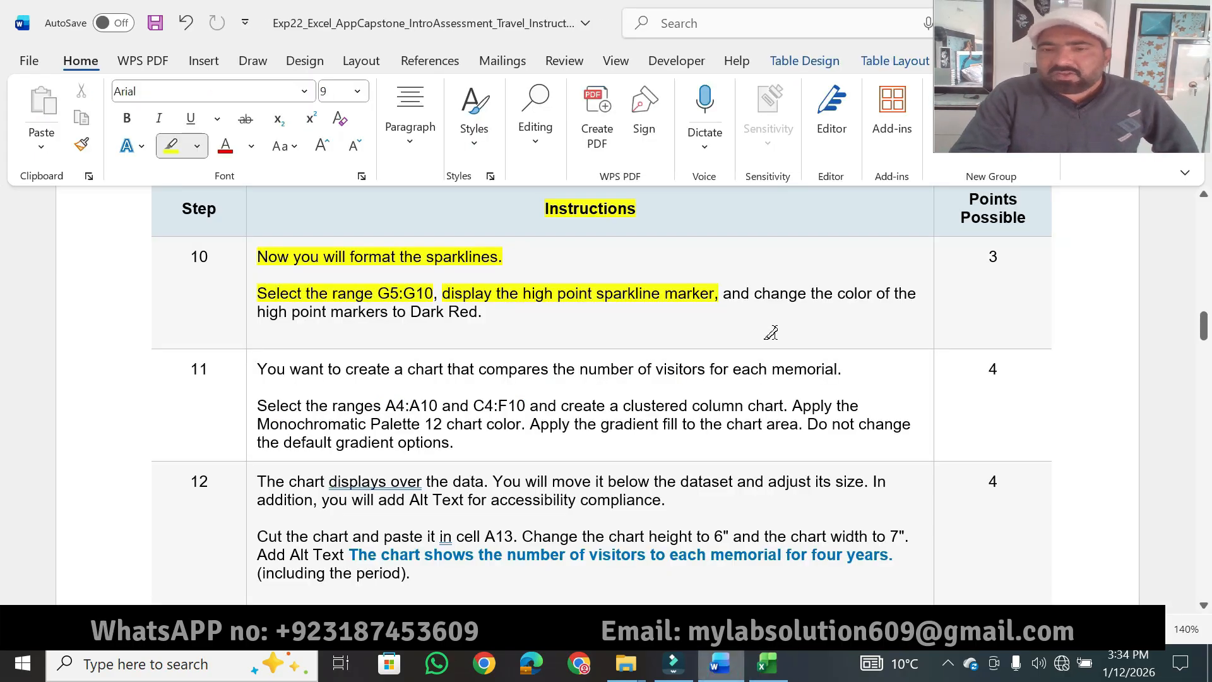
pyautogui.moveTo(754, 293); pyautogui.dragTo(873, 293)
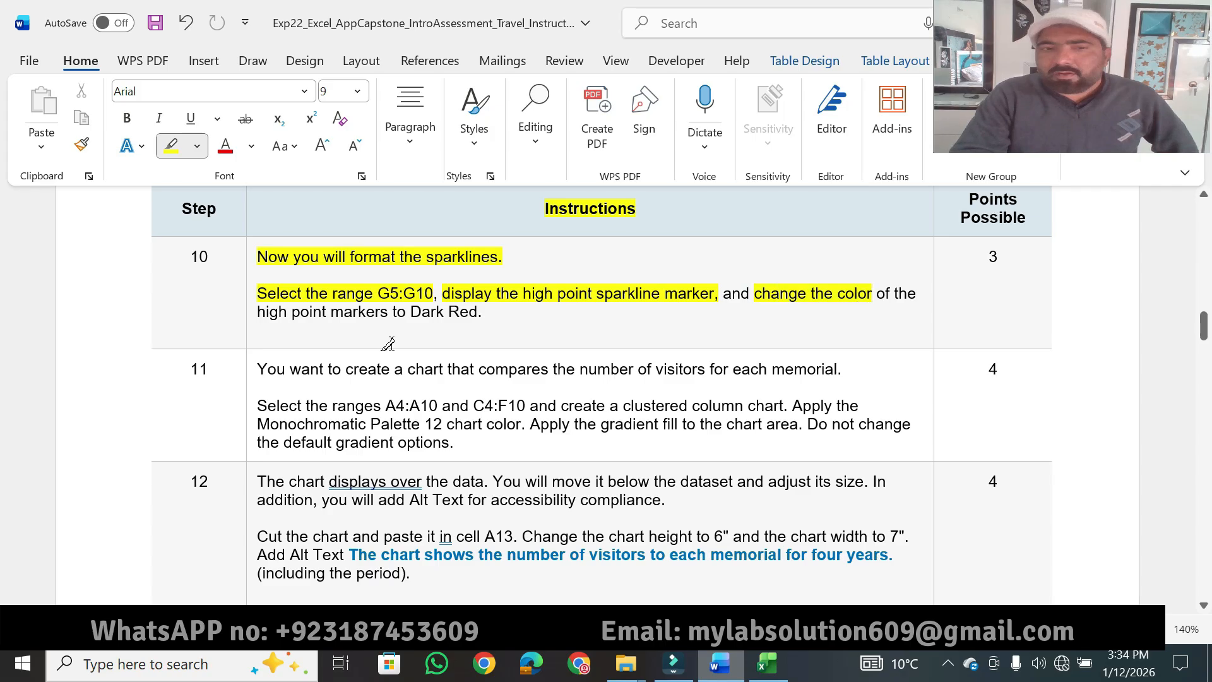
pyautogui.moveTo(292, 311); pyautogui.dragTo(484, 311)
# In Excel, set the High Point marker color of the G5:G10 sparklines to Dark Red, and return to the Word instructions.
pyautogui.click(768, 663)
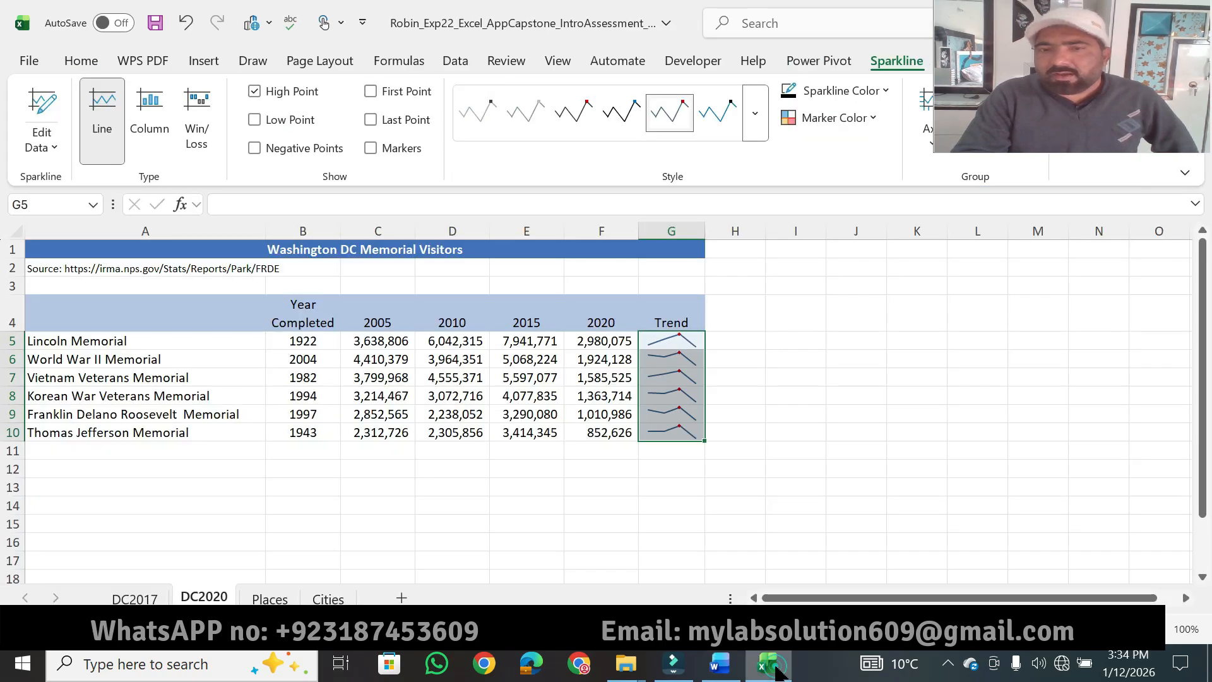
pyautogui.click(872, 124)
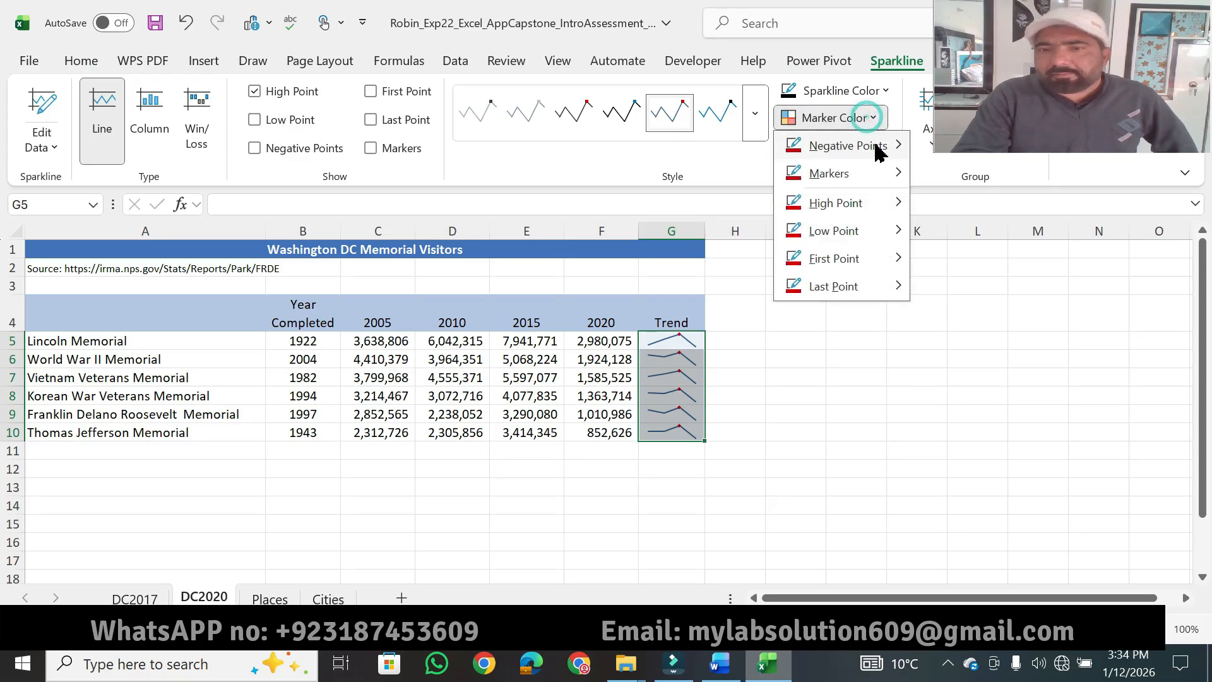
pyautogui.moveTo(895, 207)
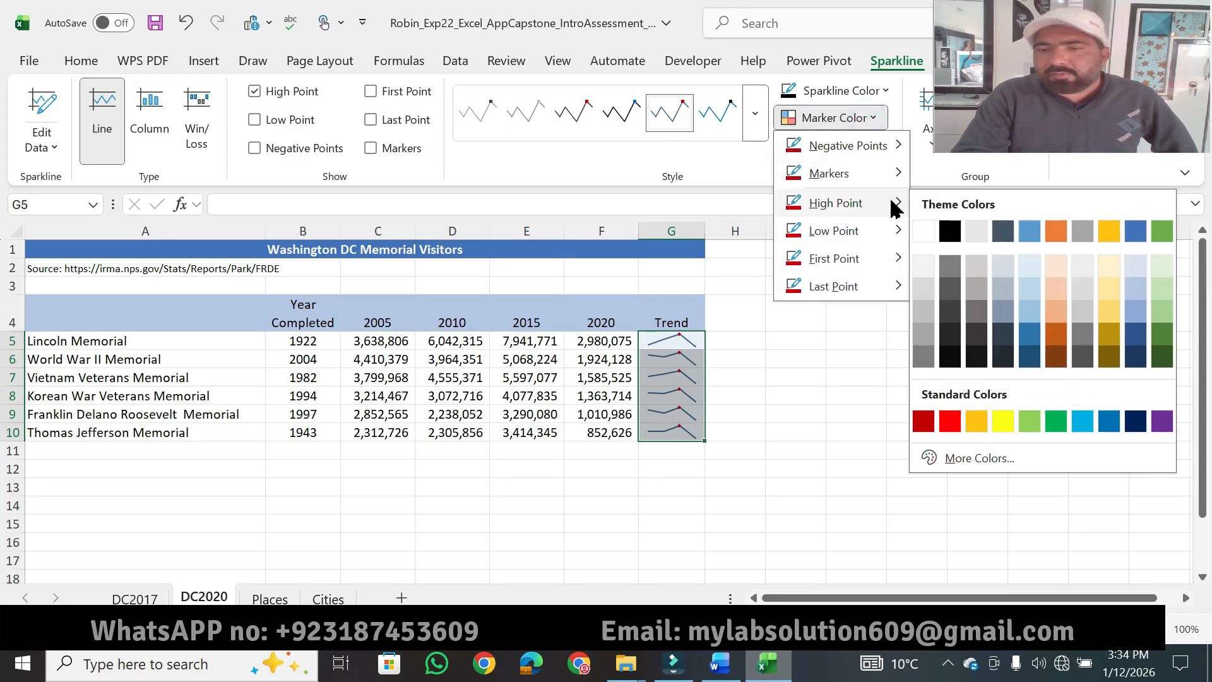
pyautogui.click(926, 427)
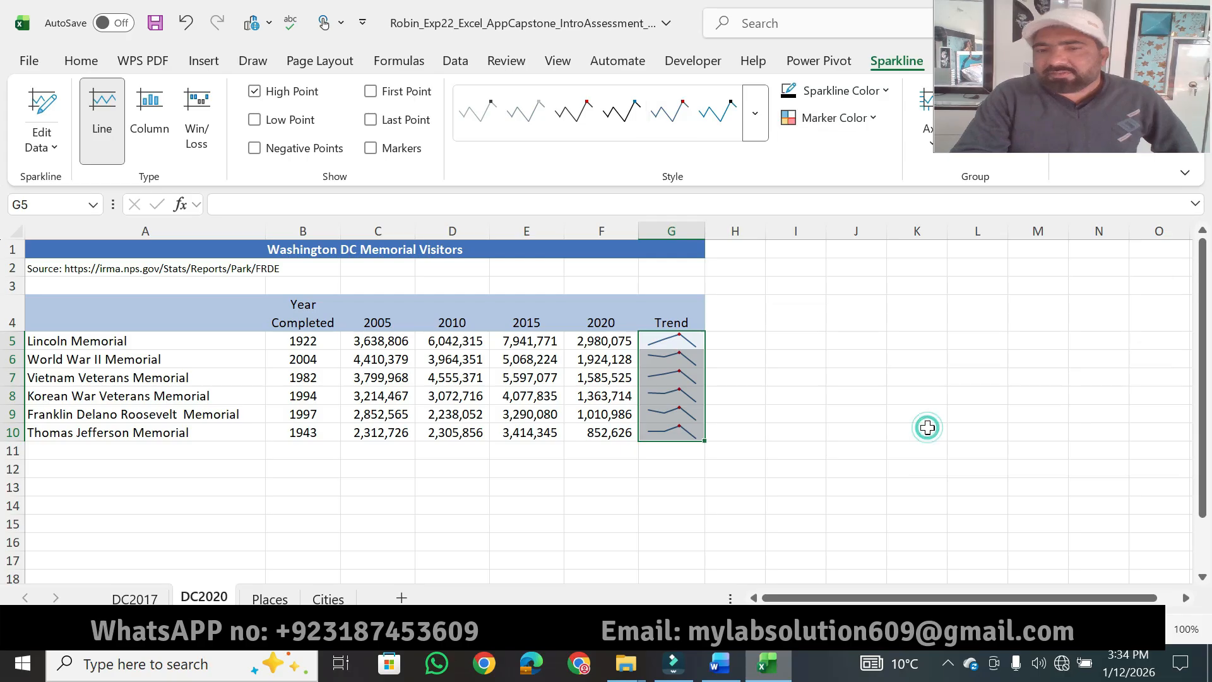
pyautogui.click(720, 663)
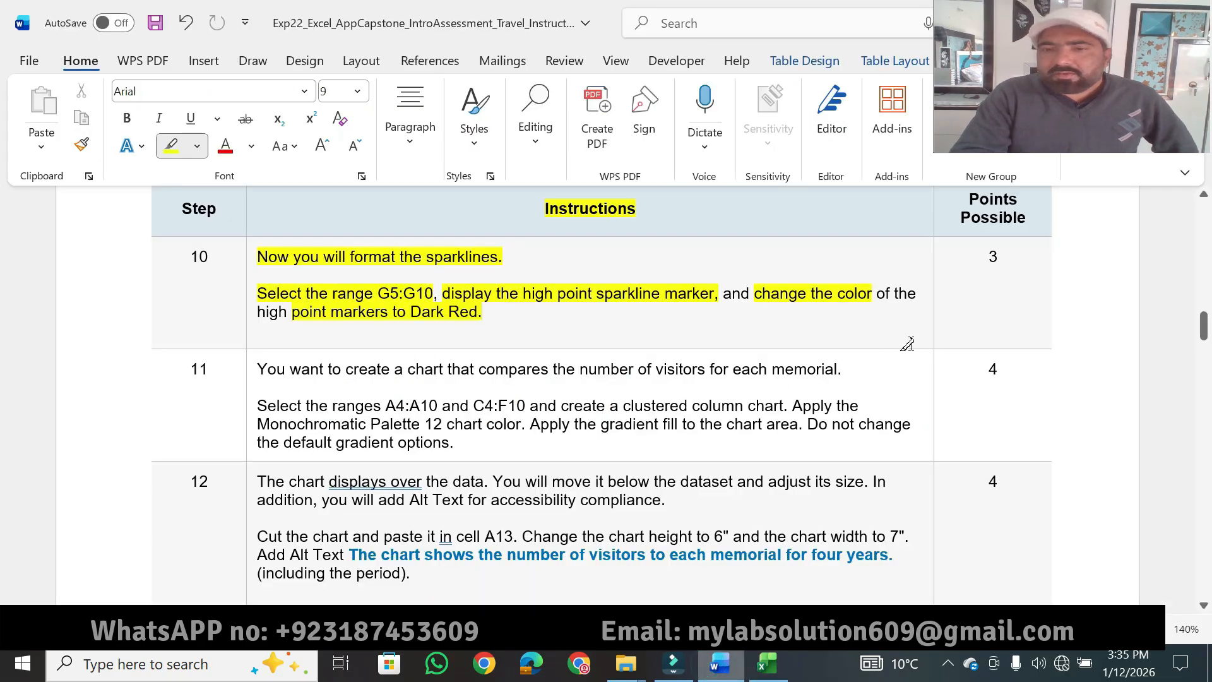
# Highlight the points value 3 for step 10 in Word, checking the formatted sparklines in Excel.
pyautogui.moveTo(987, 264); pyautogui.dragTo(1000, 264)
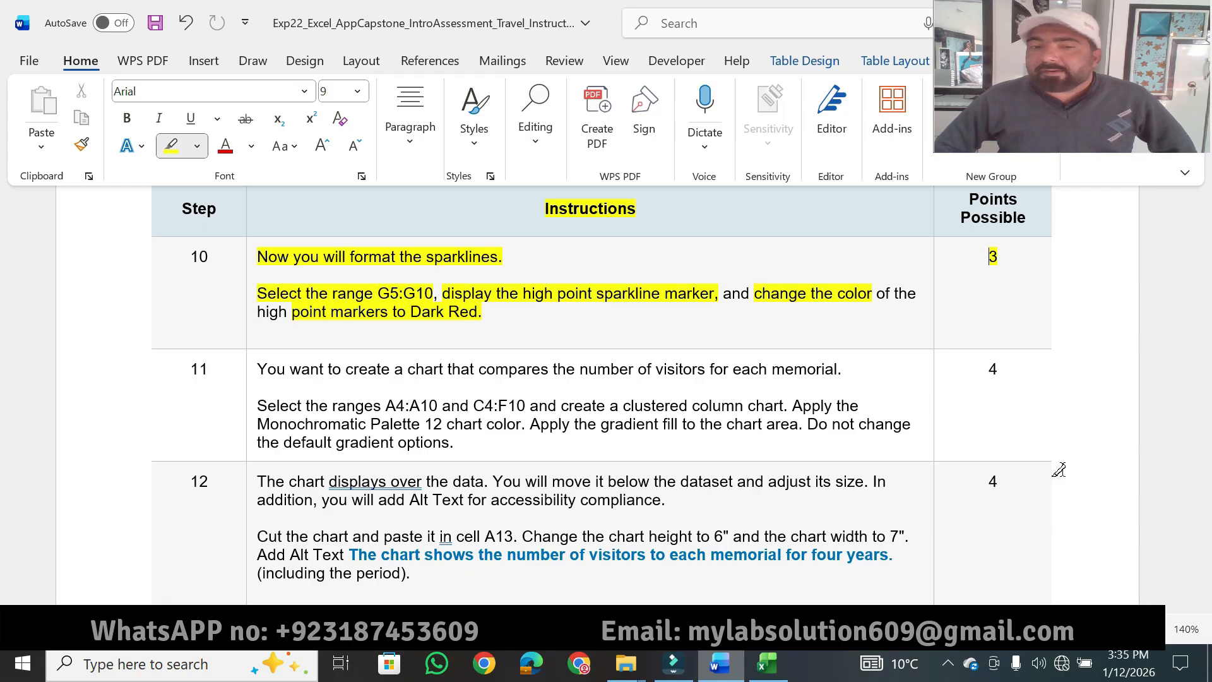
pyautogui.click(767, 663)
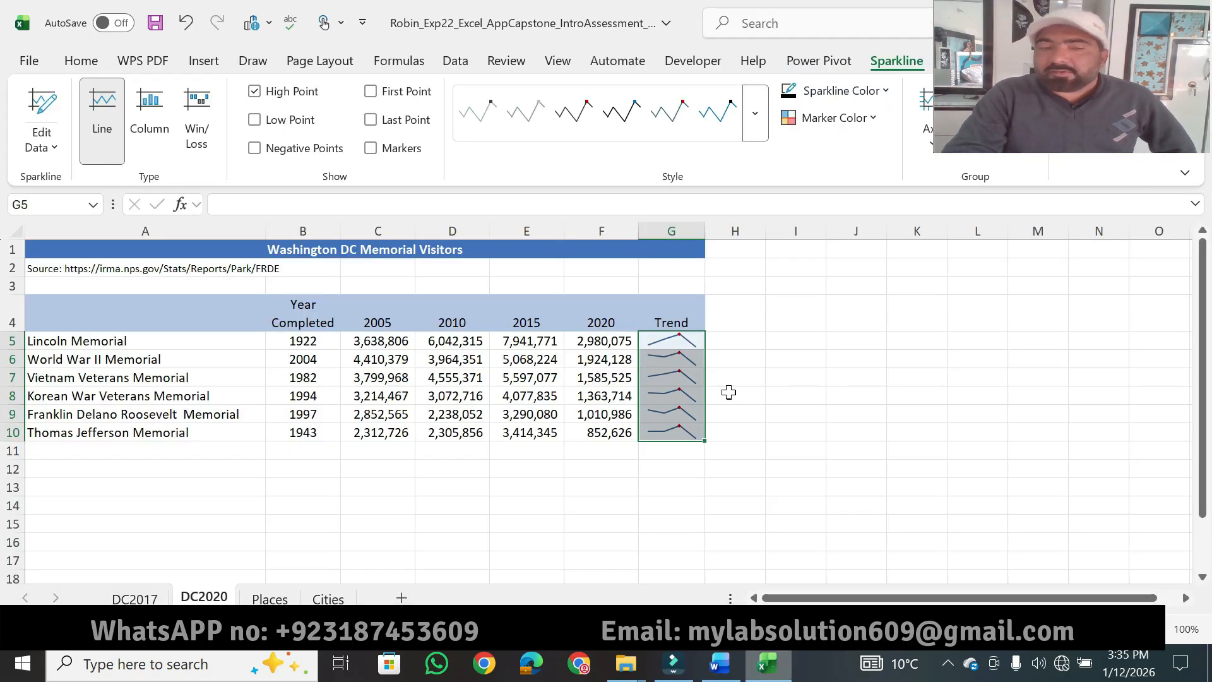
pyautogui.click(720, 663)
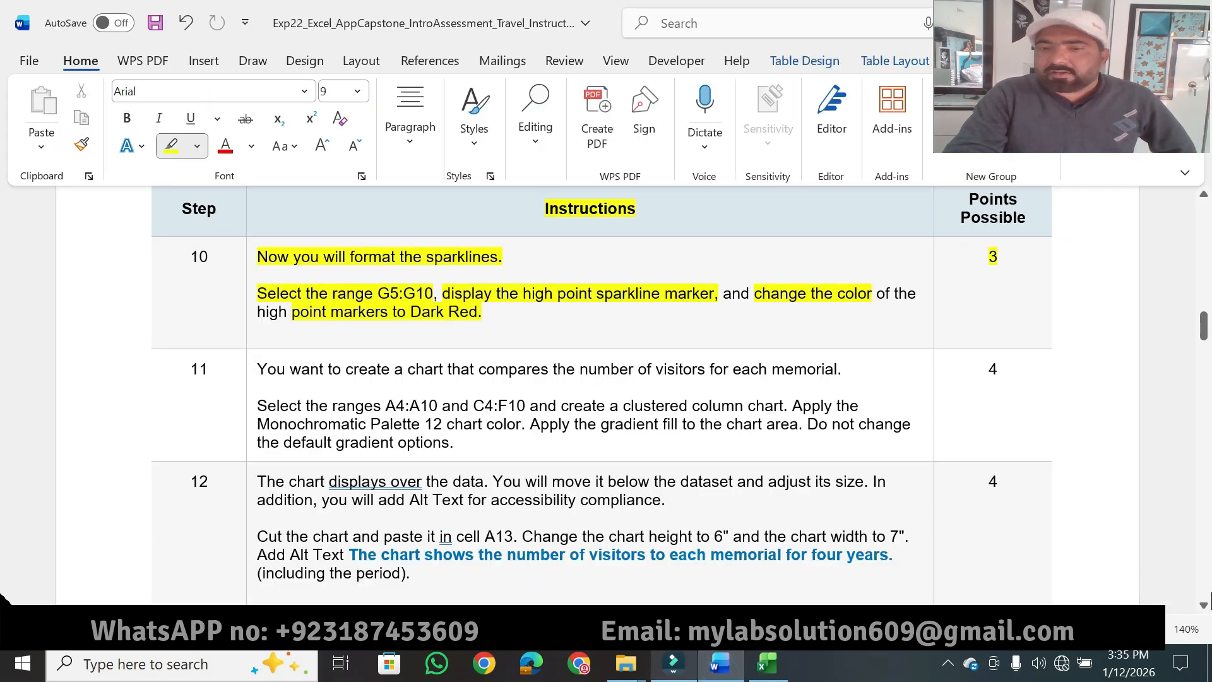
# In step 11, highlight "want to create a chart that compares the number of visitors for each memorial", "ranges A4:A10" and "C4:F10 and".
pyautogui.click(1203, 606)
pyautogui.click(1203, 605)
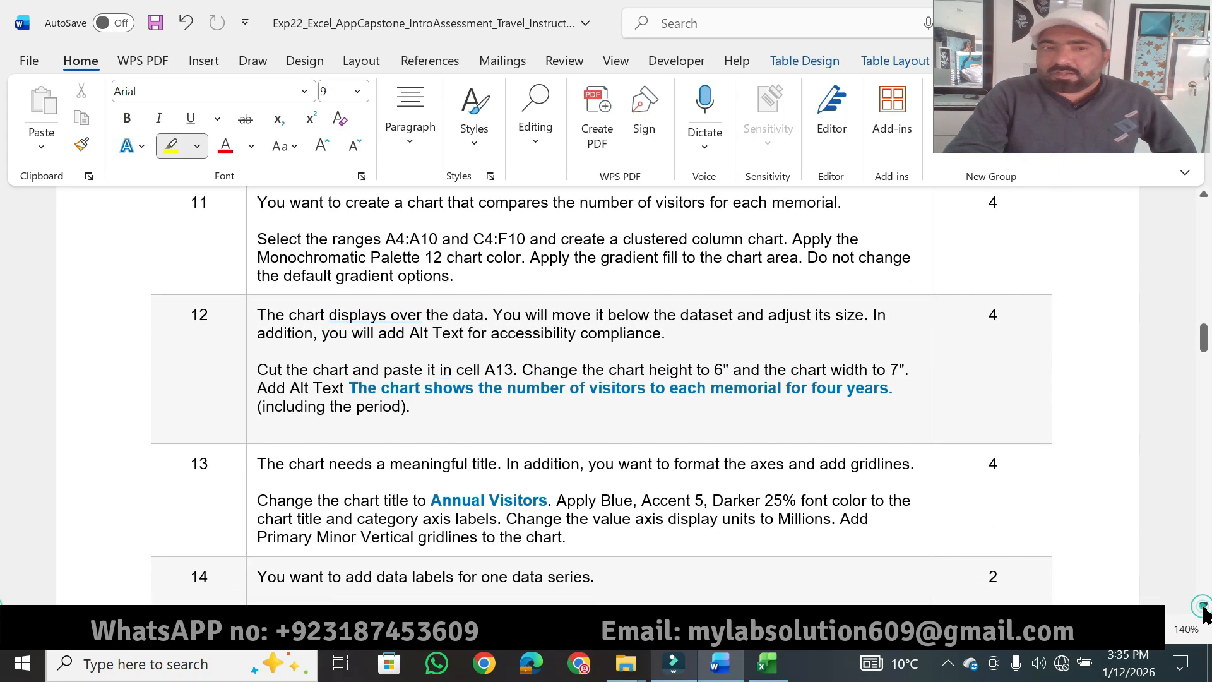
pyautogui.moveTo(289, 198); pyautogui.dragTo(789, 191)
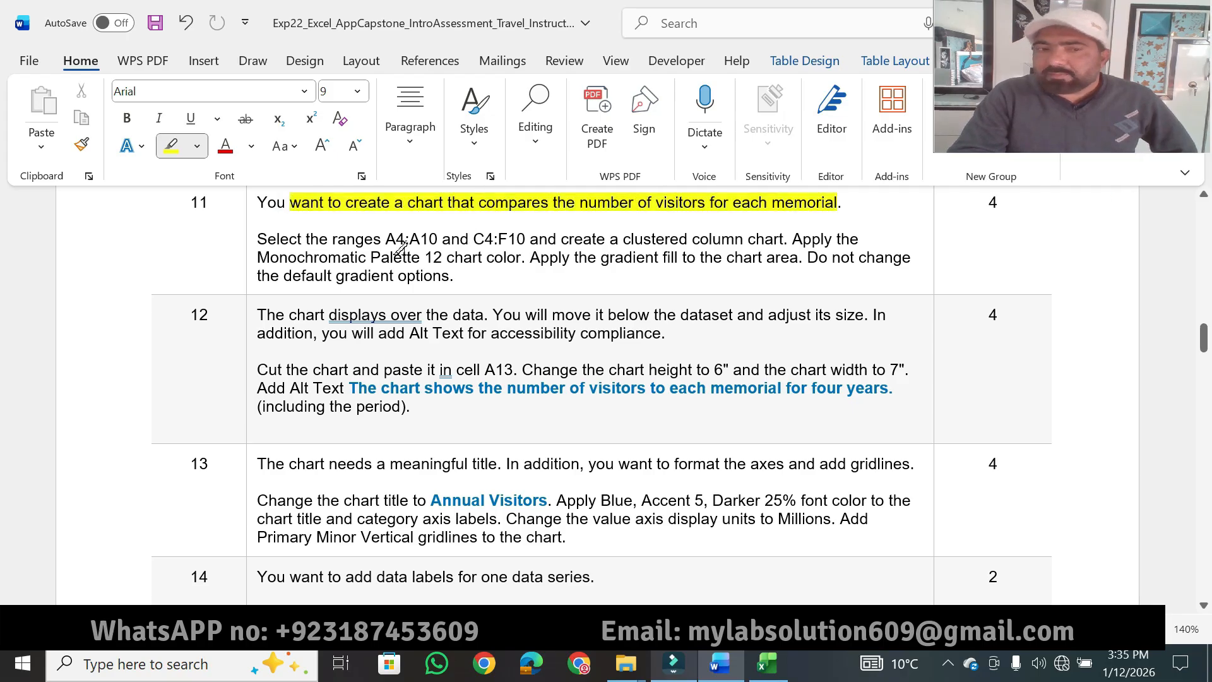
pyautogui.moveTo(329, 242); pyautogui.dragTo(558, 241)
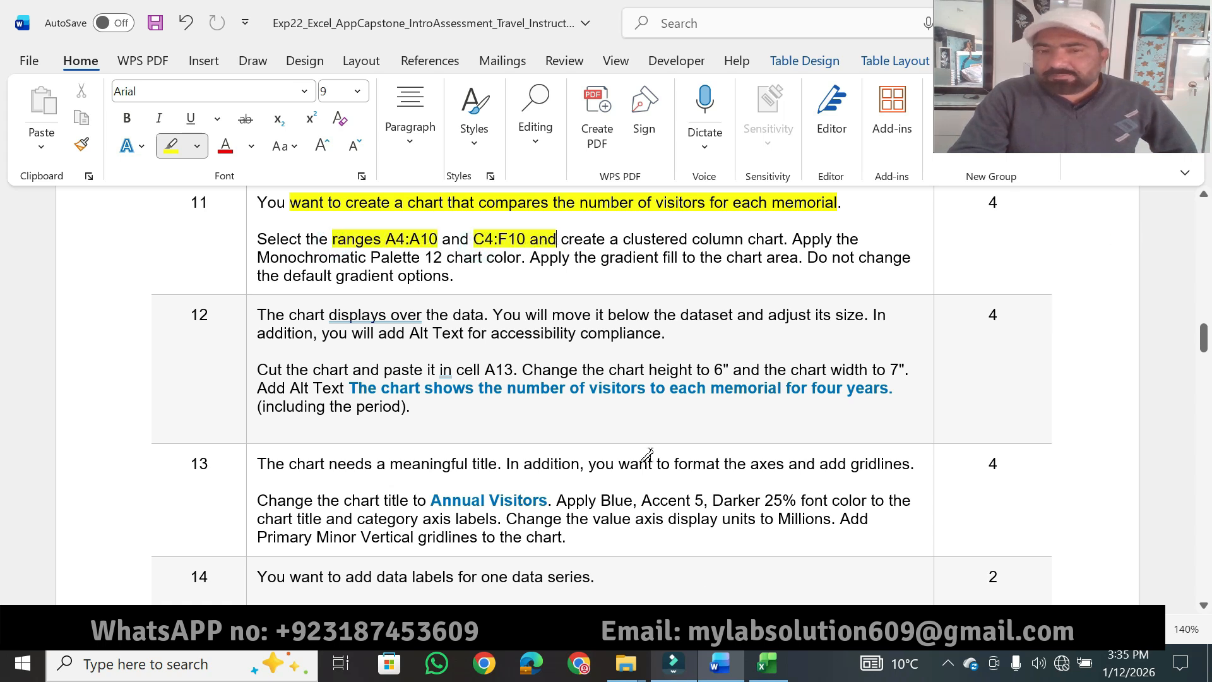
# Switch to Excel and select the non-adjacent ranges A4:A10 and C4:F10 on the DC2020 sheet.
pyautogui.click(766, 663)
pyautogui.moveTo(50, 325); pyautogui.dragTo(54, 432)
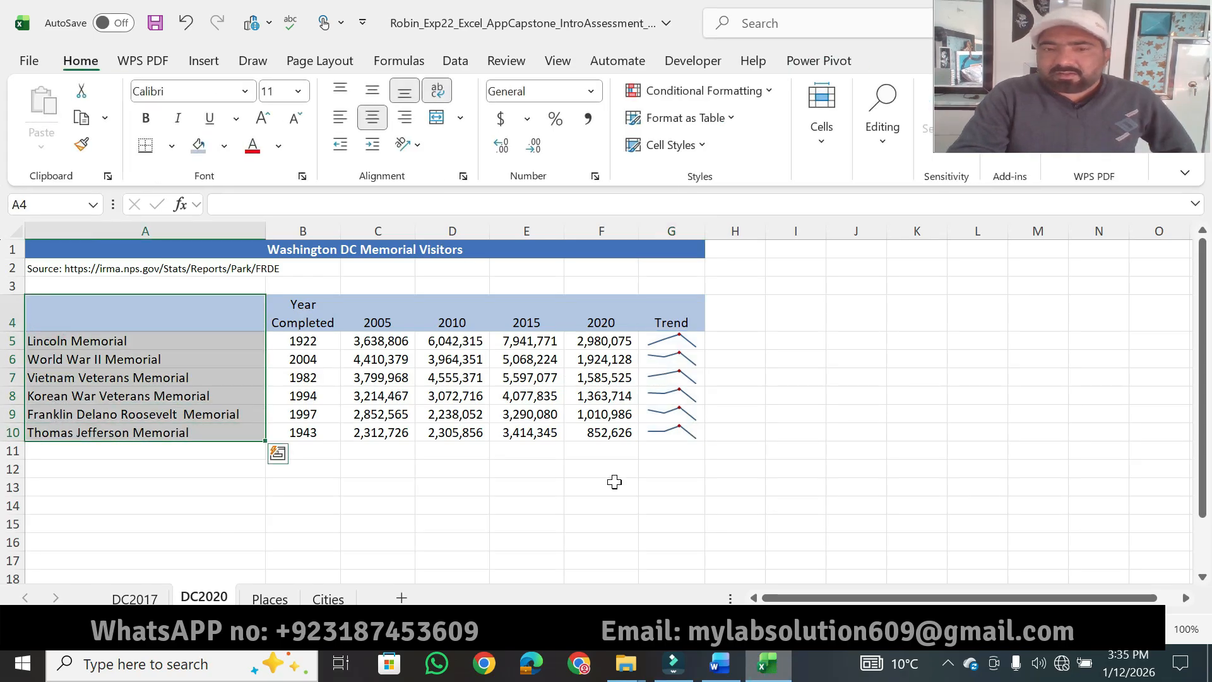
pyautogui.click(720, 663)
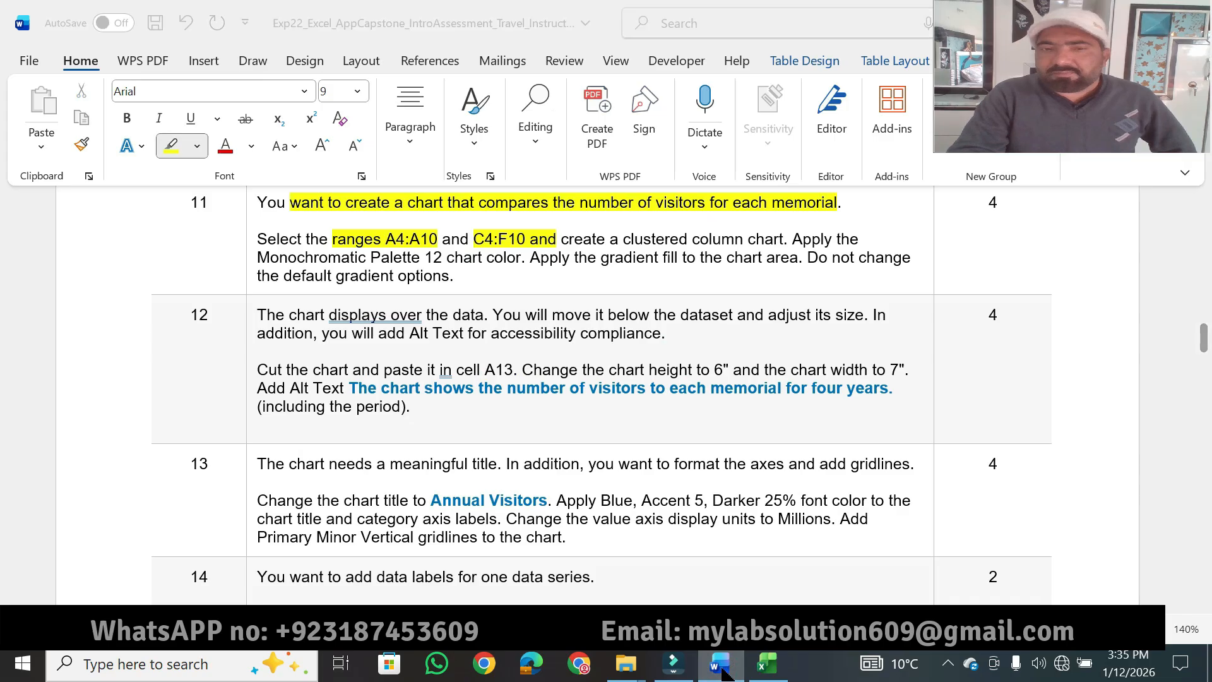
pyautogui.click(721, 669)
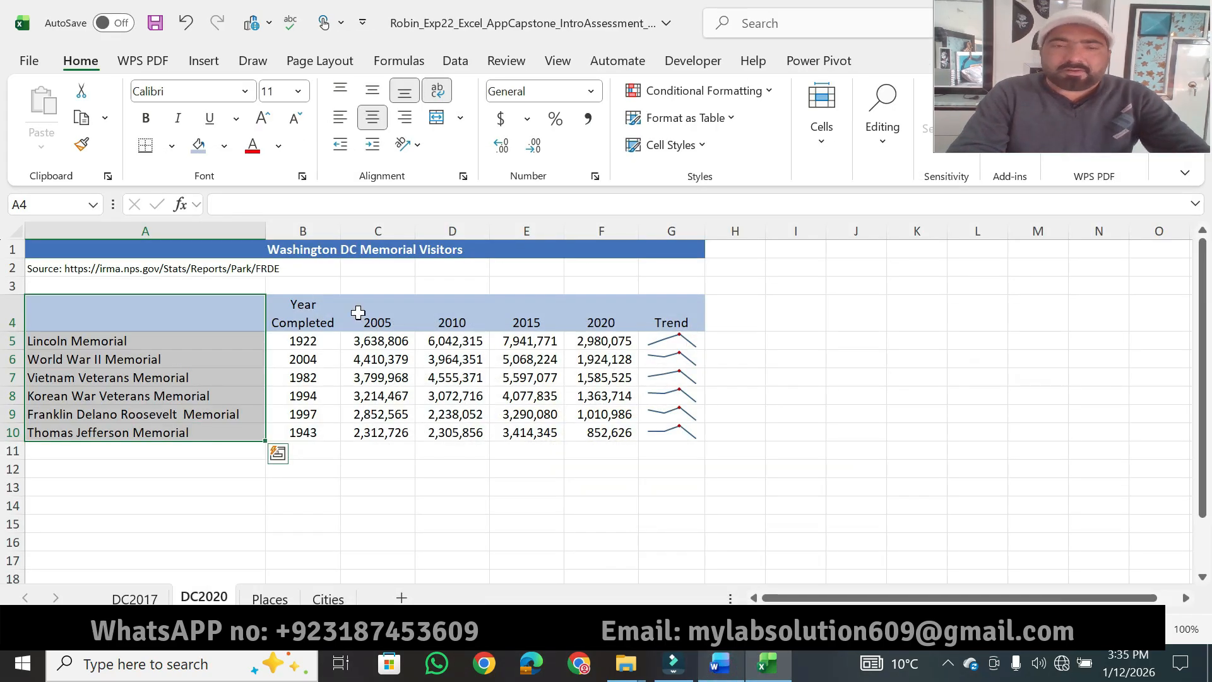
pyautogui.moveTo(358, 312); pyautogui.dragTo(586, 431)
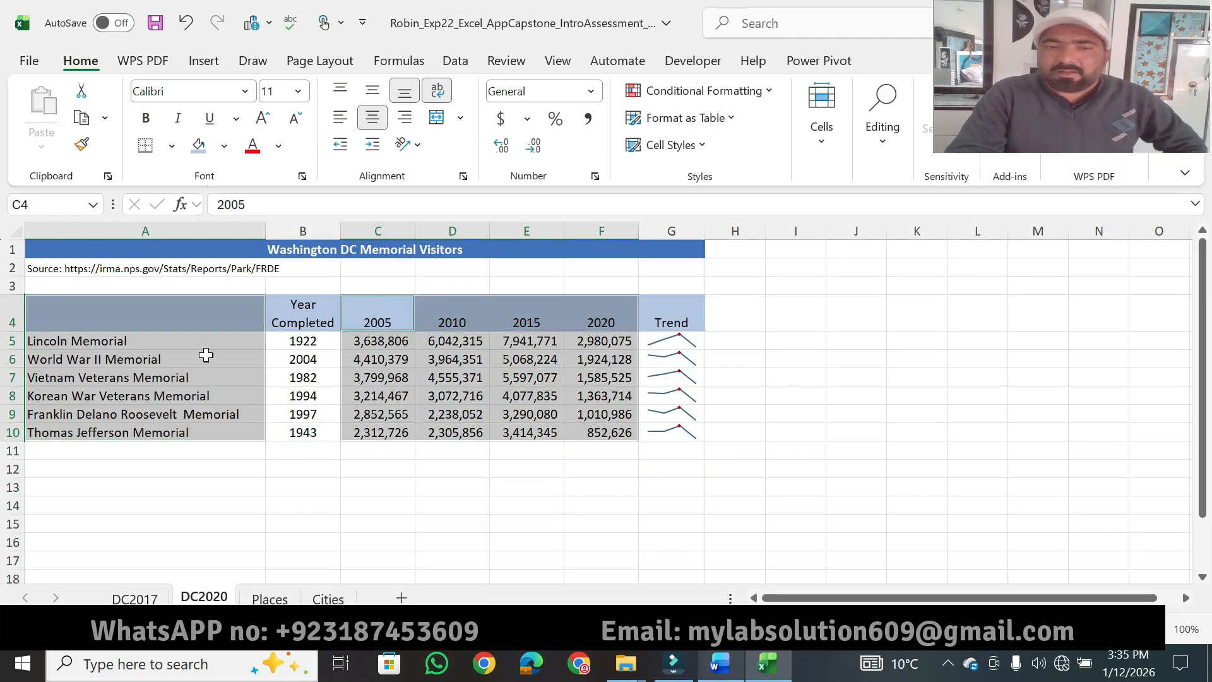
# Highlight "create a clustered column chart" in Word's step 11, and insert a Clustered Column chart from the selected ranges in Excel.
pyautogui.click(722, 666)
pyautogui.moveTo(603, 238)
pyautogui.mouseDown()
pyautogui.moveTo(783, 239)
pyautogui.moveTo(757, 237)
pyautogui.mouseUp()
pyautogui.click(767, 663)
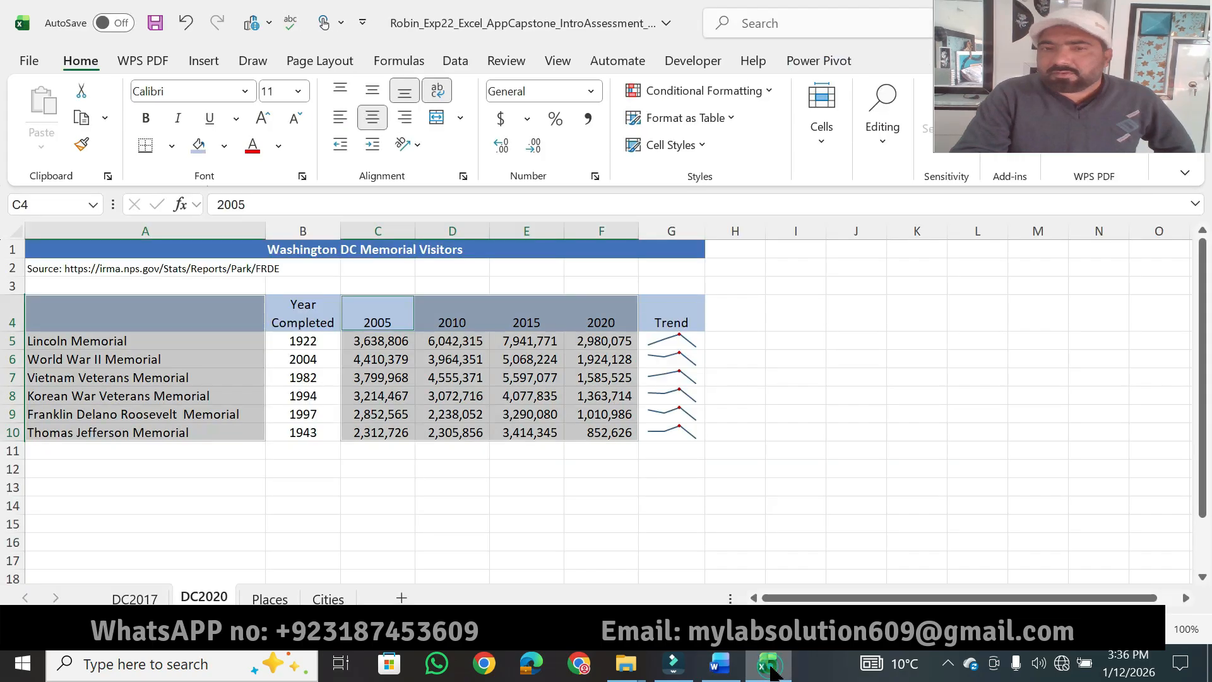
pyautogui.click(201, 66)
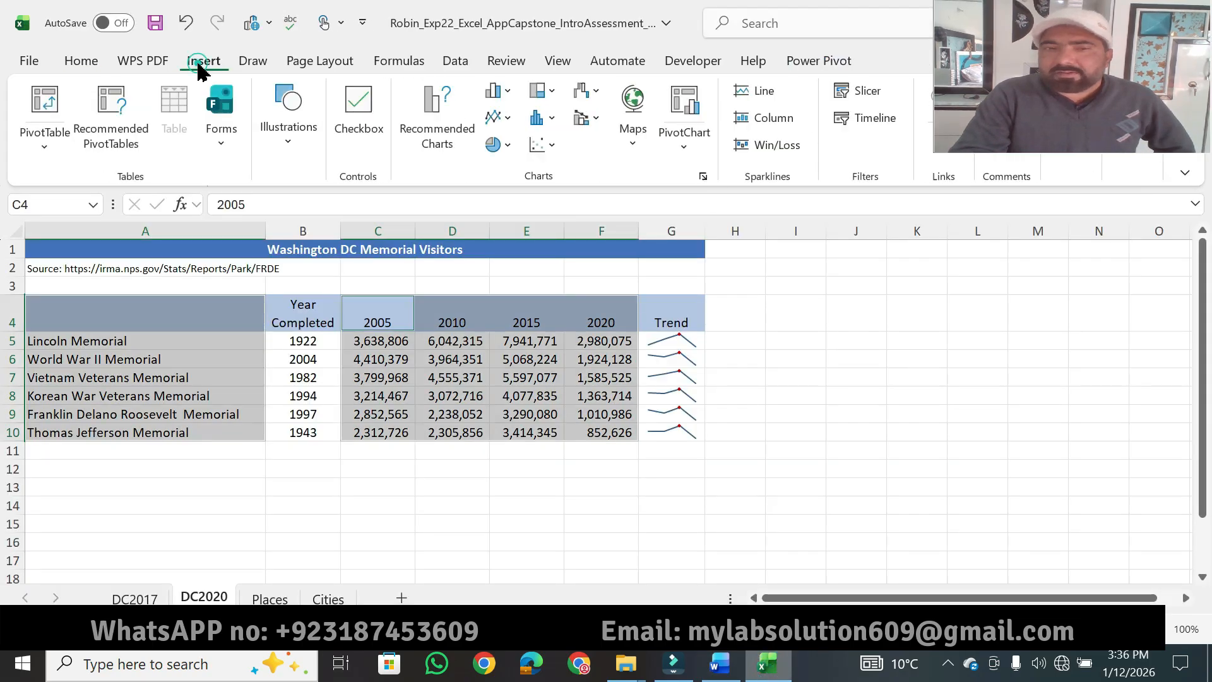
pyautogui.click(438, 120)
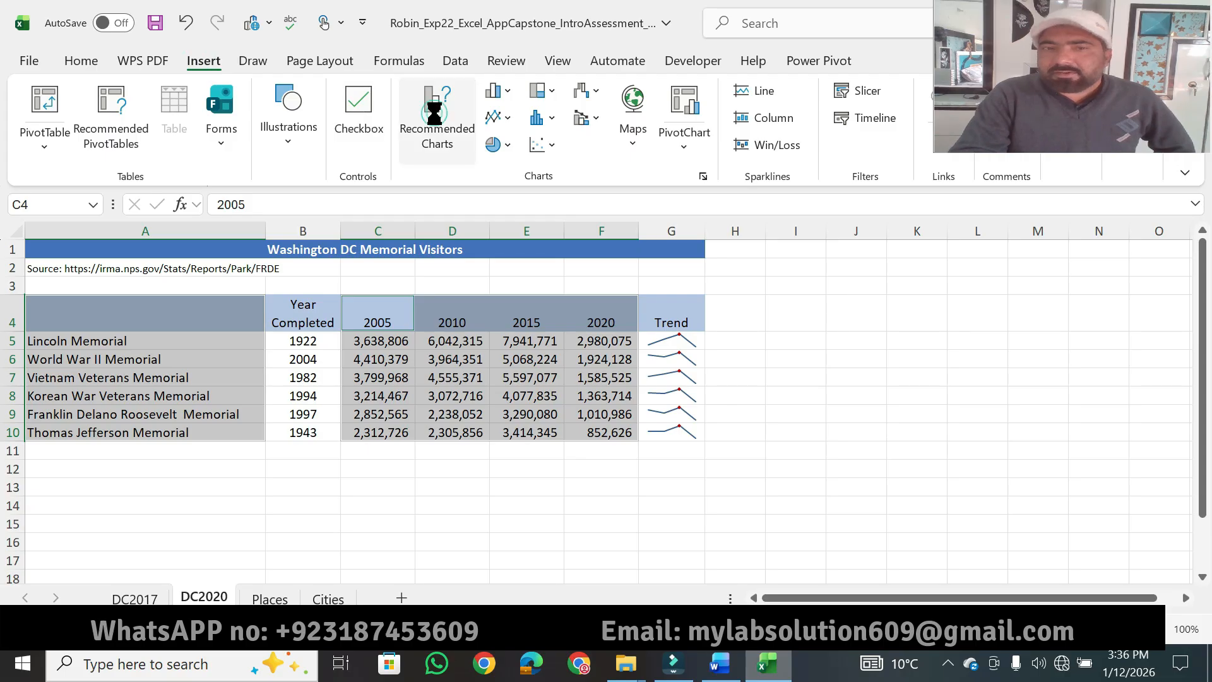
pyautogui.click(444, 84)
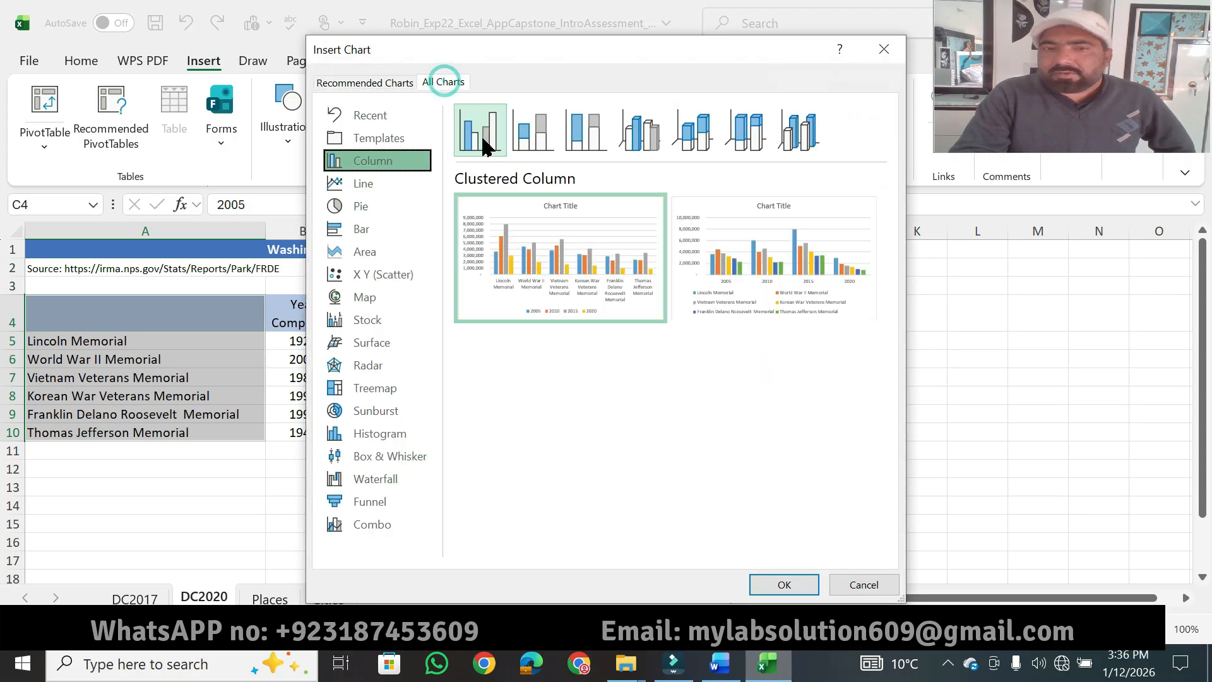
pyautogui.click(784, 585)
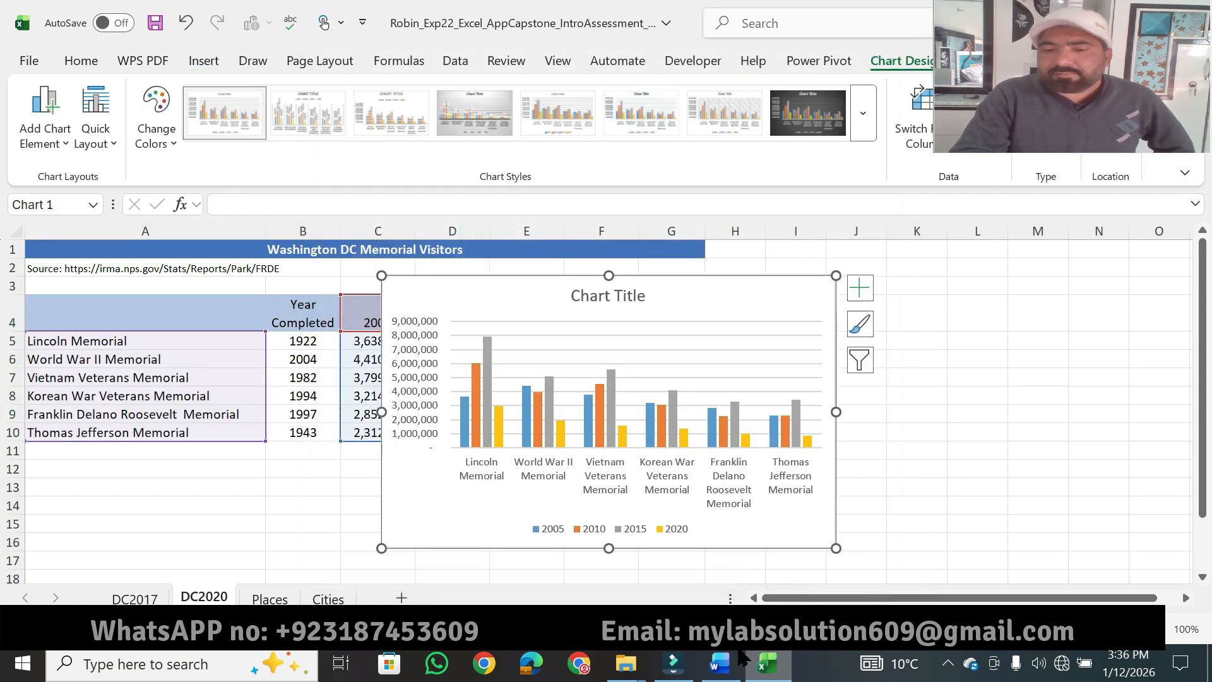
# Highlight "Monochromatic Palette 12 chart color. Apply" in Word's step 11, and return to the Excel workbook.
pyautogui.click(719, 663)
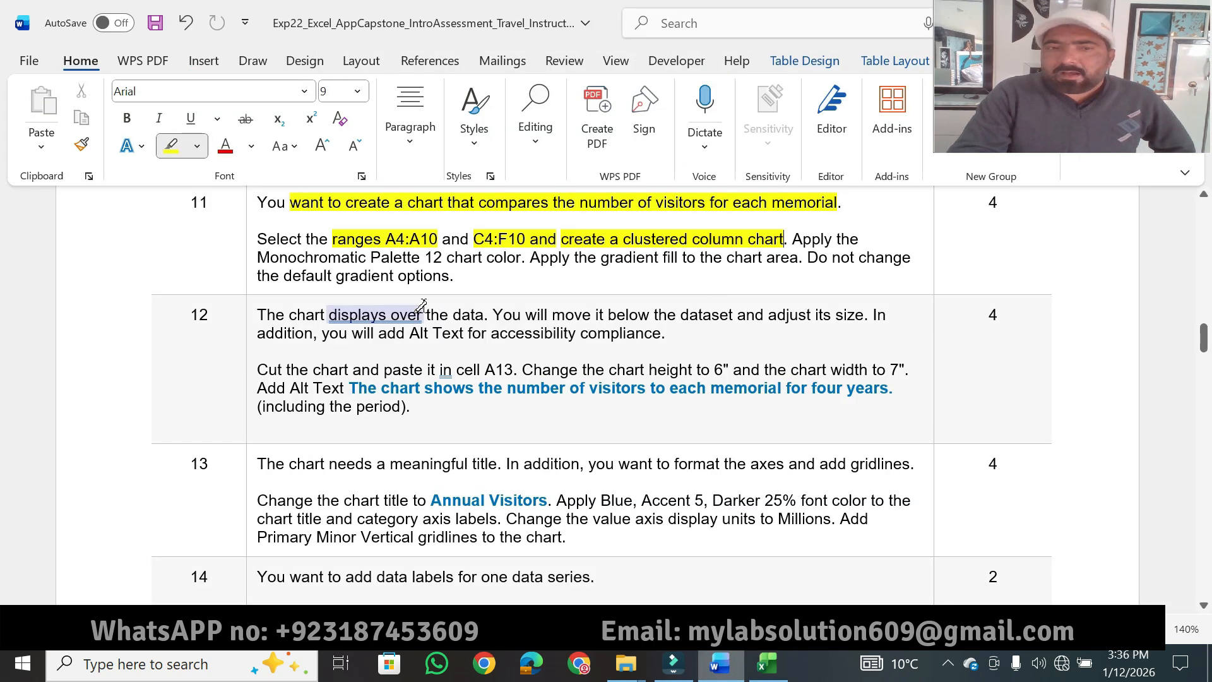
pyautogui.moveTo(259, 257); pyautogui.dragTo(549, 257)
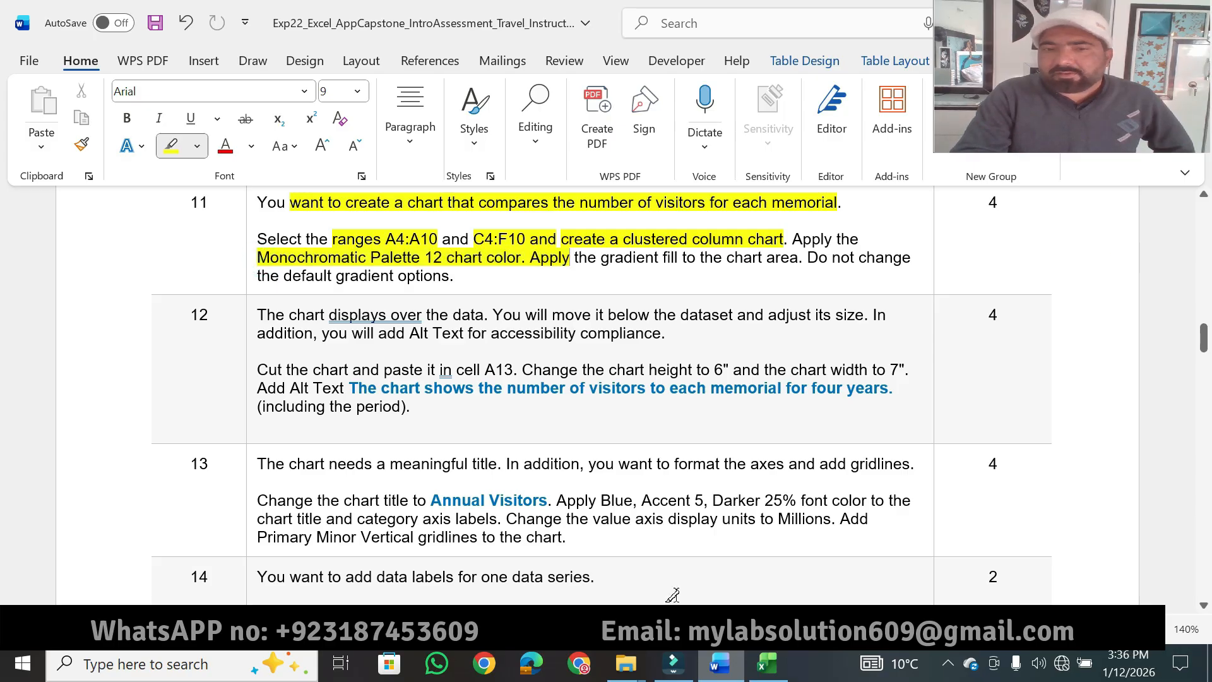
pyautogui.click(766, 675)
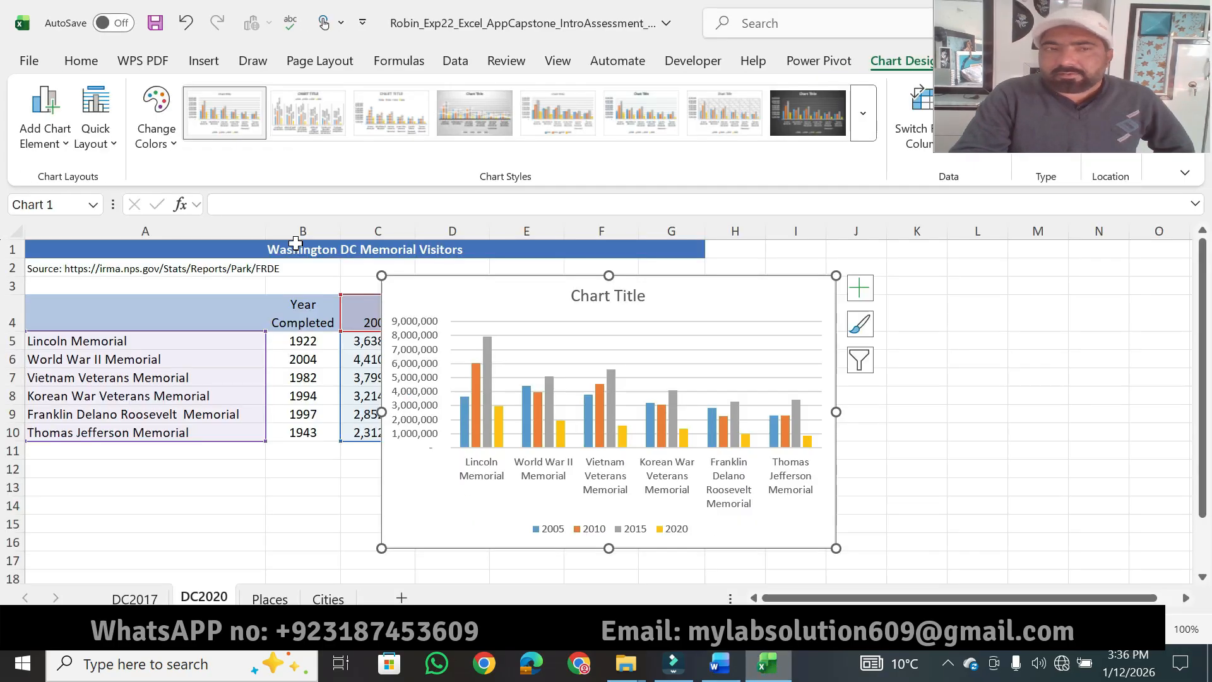
# Apply the Monochromatic Palette 12 colors to the clustered column chart.
pyautogui.click(172, 146)
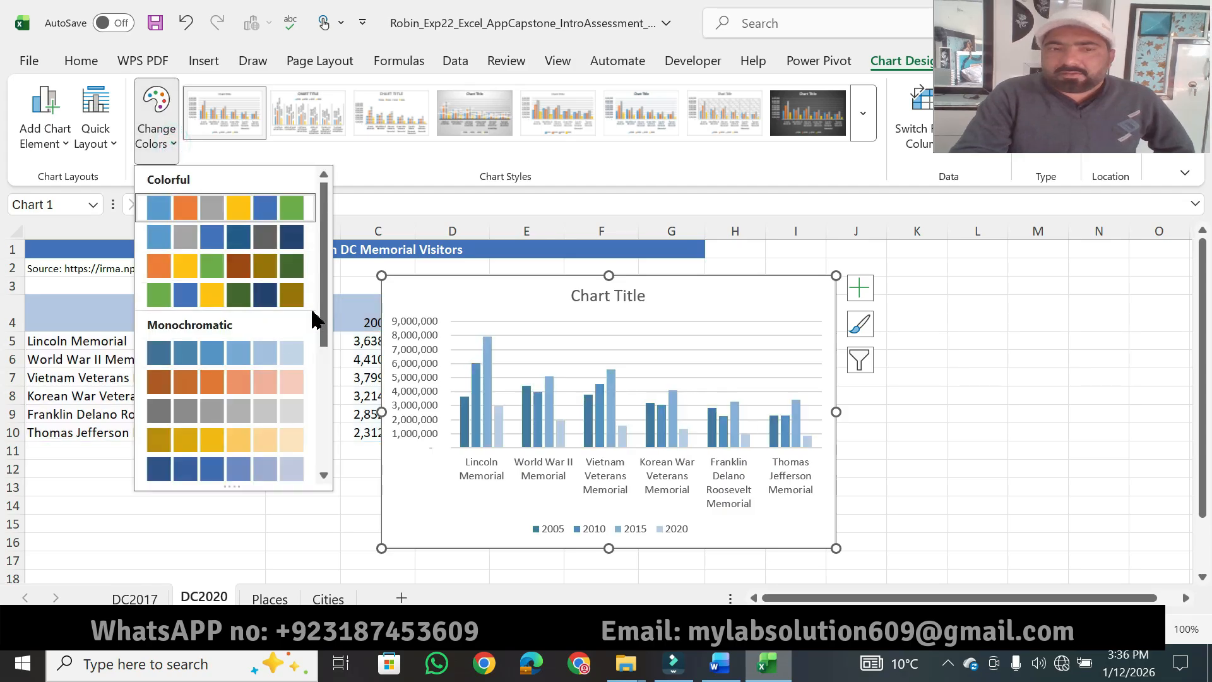
pyautogui.moveTo(321, 328); pyautogui.dragTo(325, 386)
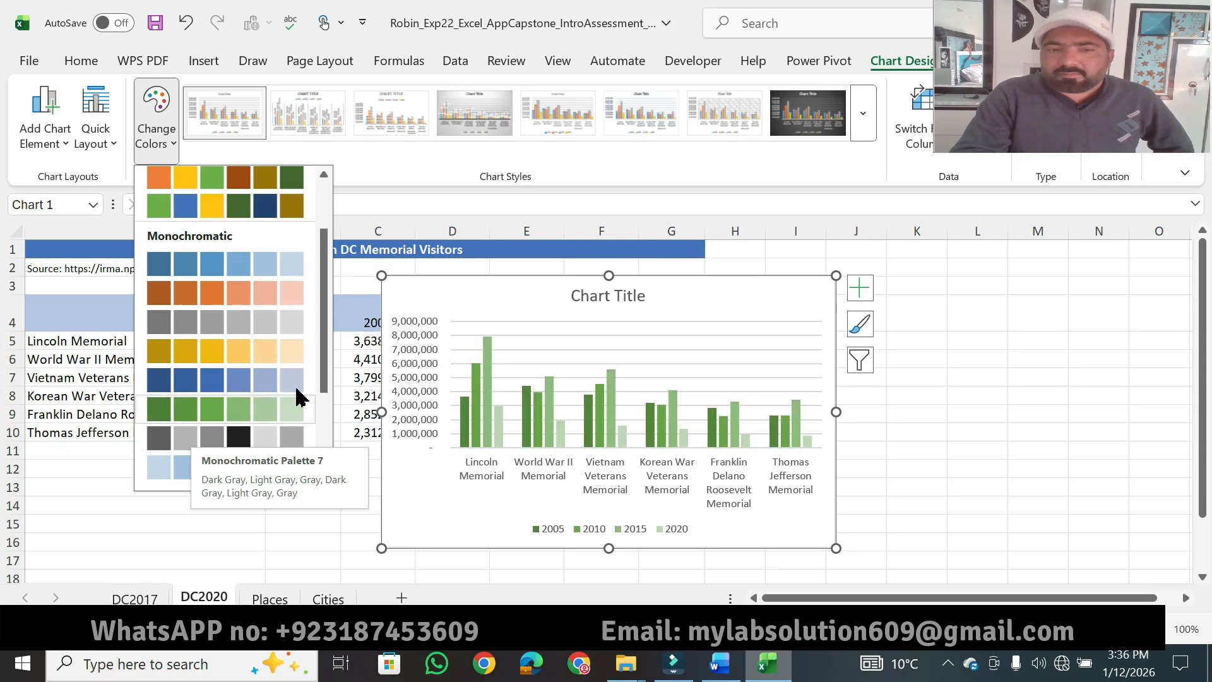
pyautogui.moveTo(325, 398); pyautogui.dragTo(307, 440)
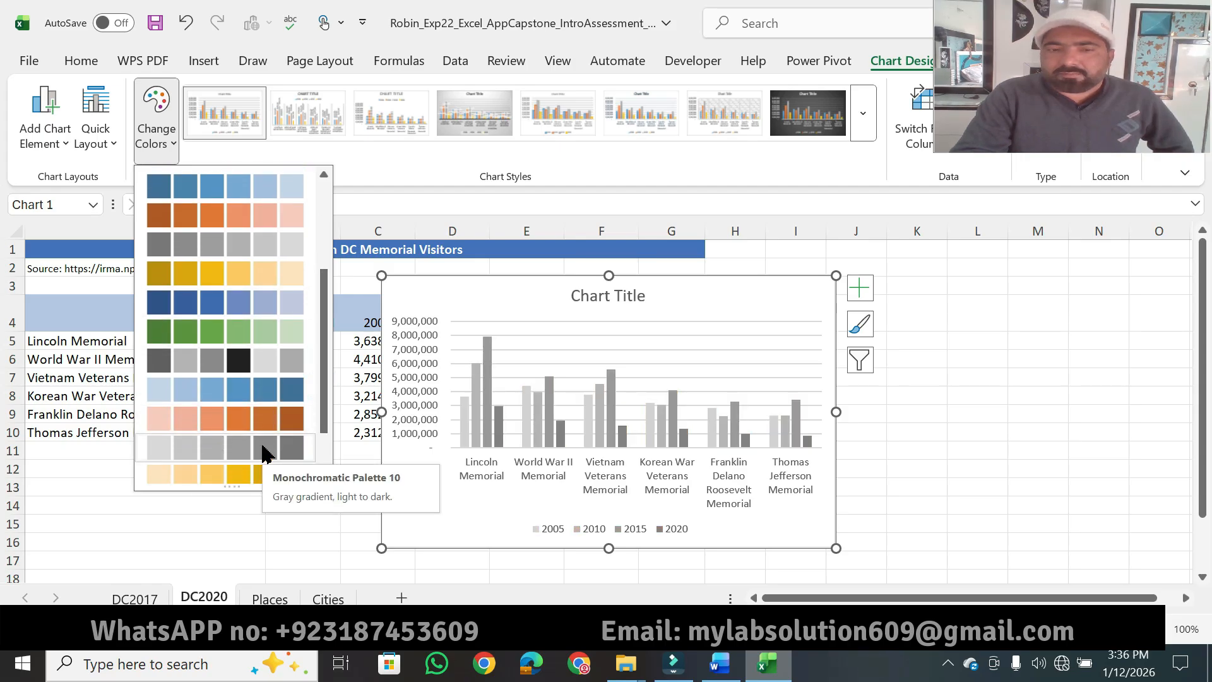
pyautogui.moveTo(325, 428); pyautogui.dragTo(320, 466)
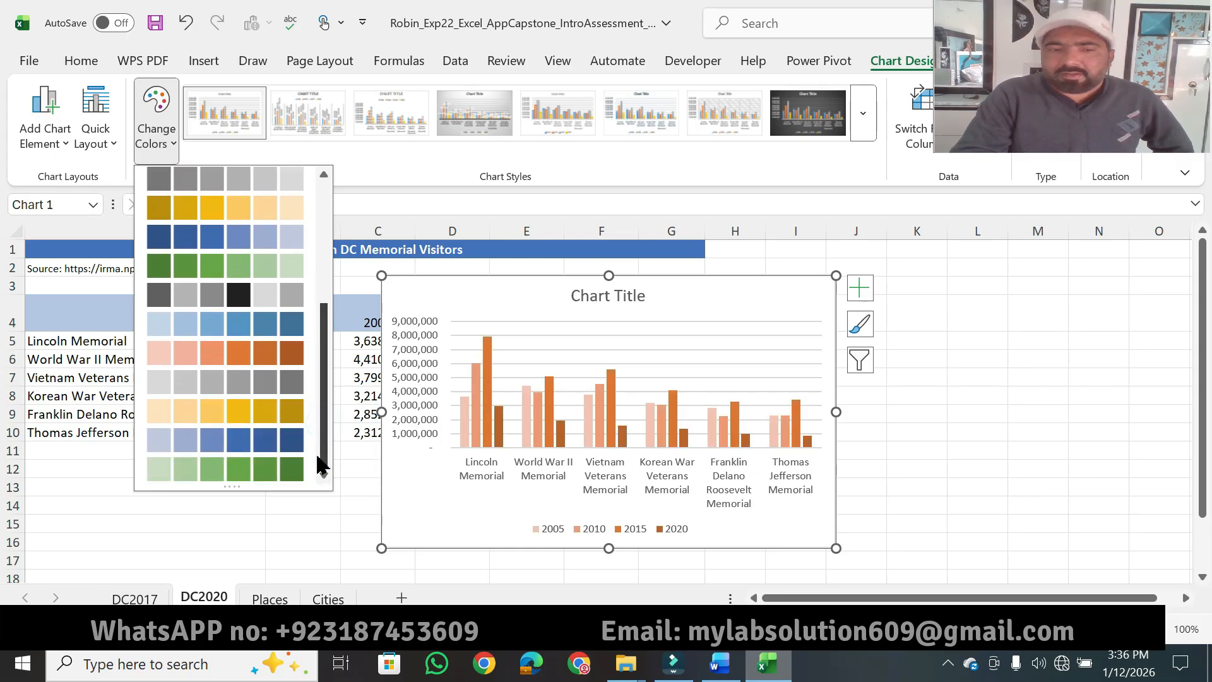
pyautogui.click(269, 433)
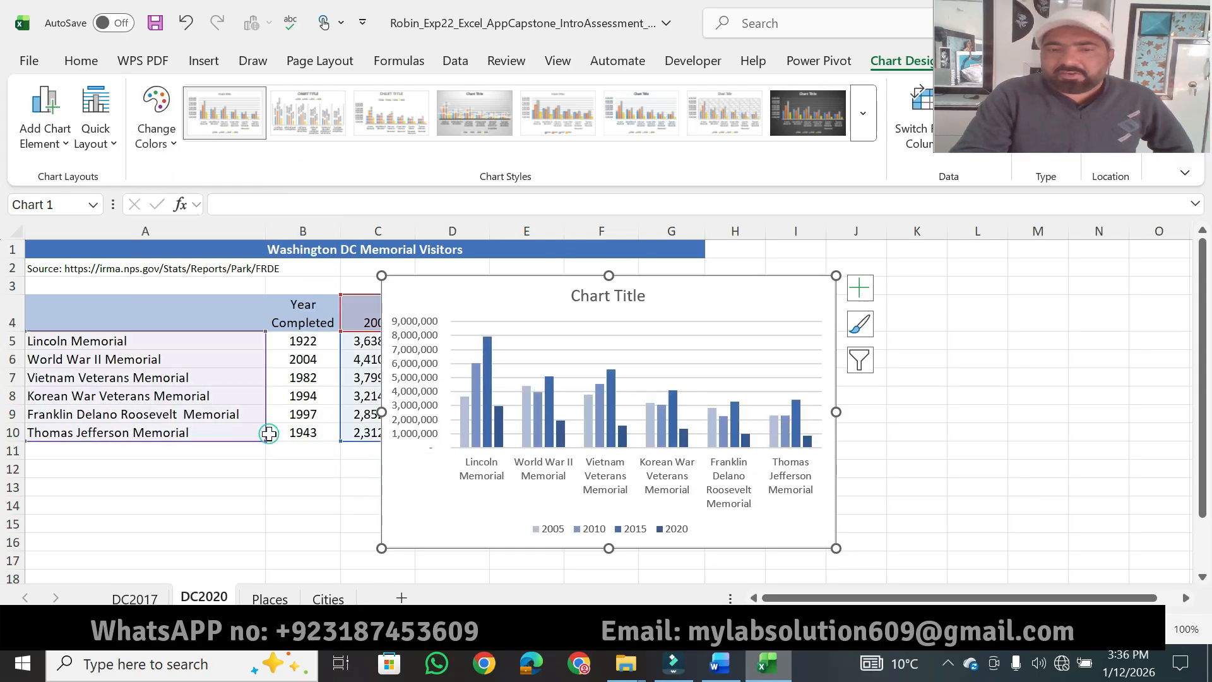
# Highlight "gradient fill to the chart area" in Word's step 11, and apply a gradient fill to the chart area in Excel.
pyautogui.click(720, 663)
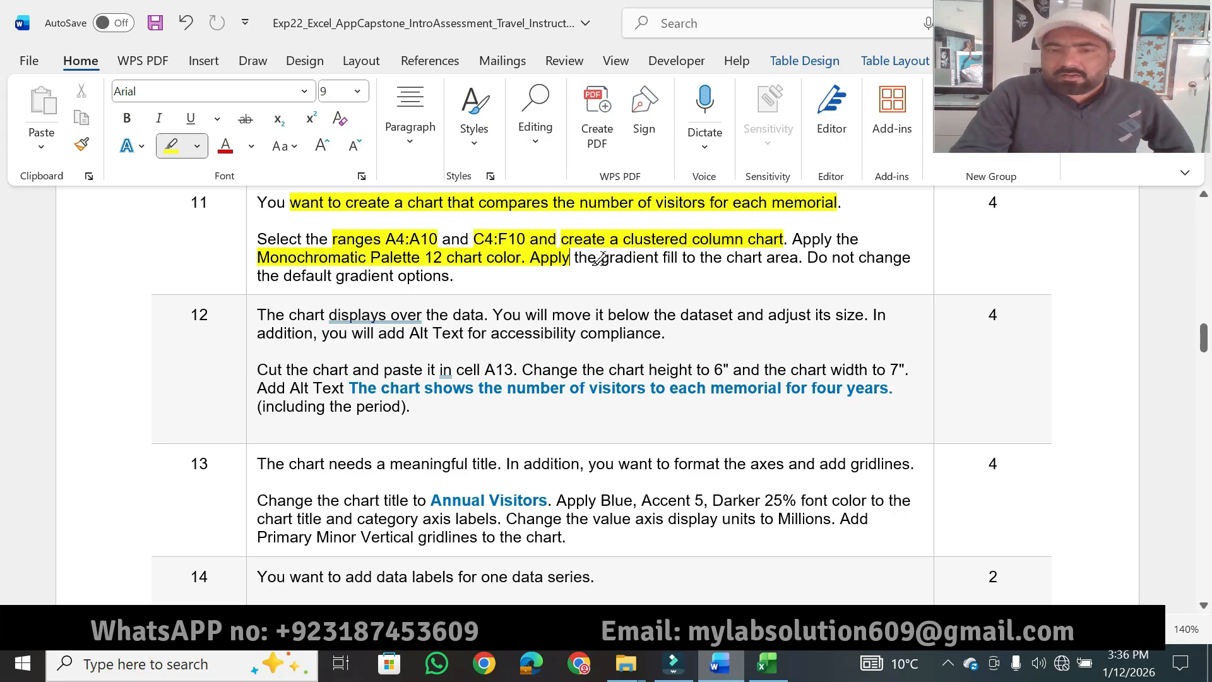
pyautogui.moveTo(601, 259); pyautogui.dragTo(799, 259)
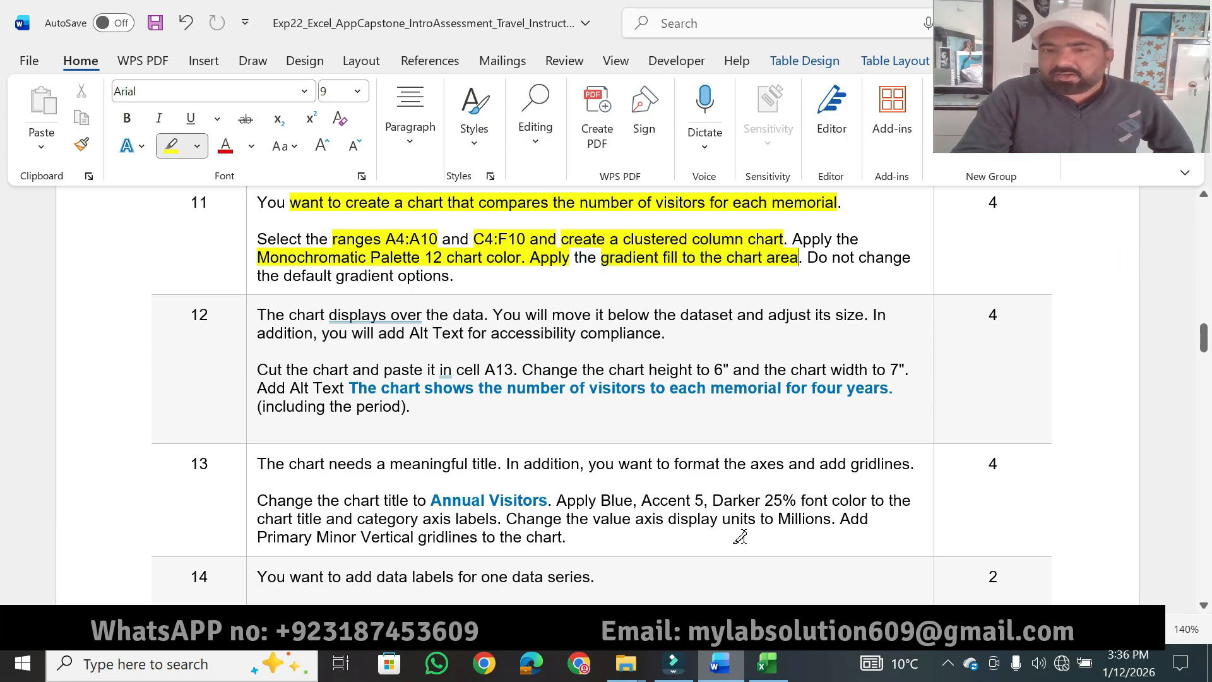
pyautogui.click(768, 663)
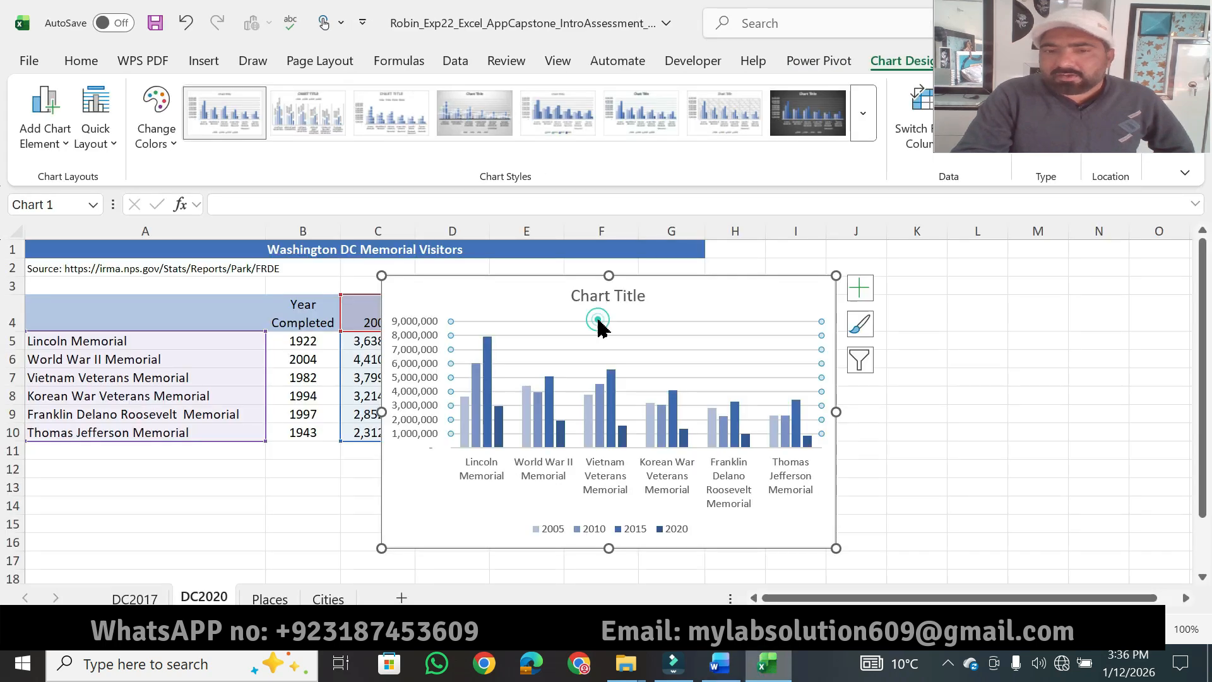
pyautogui.doubleClick(649, 307)
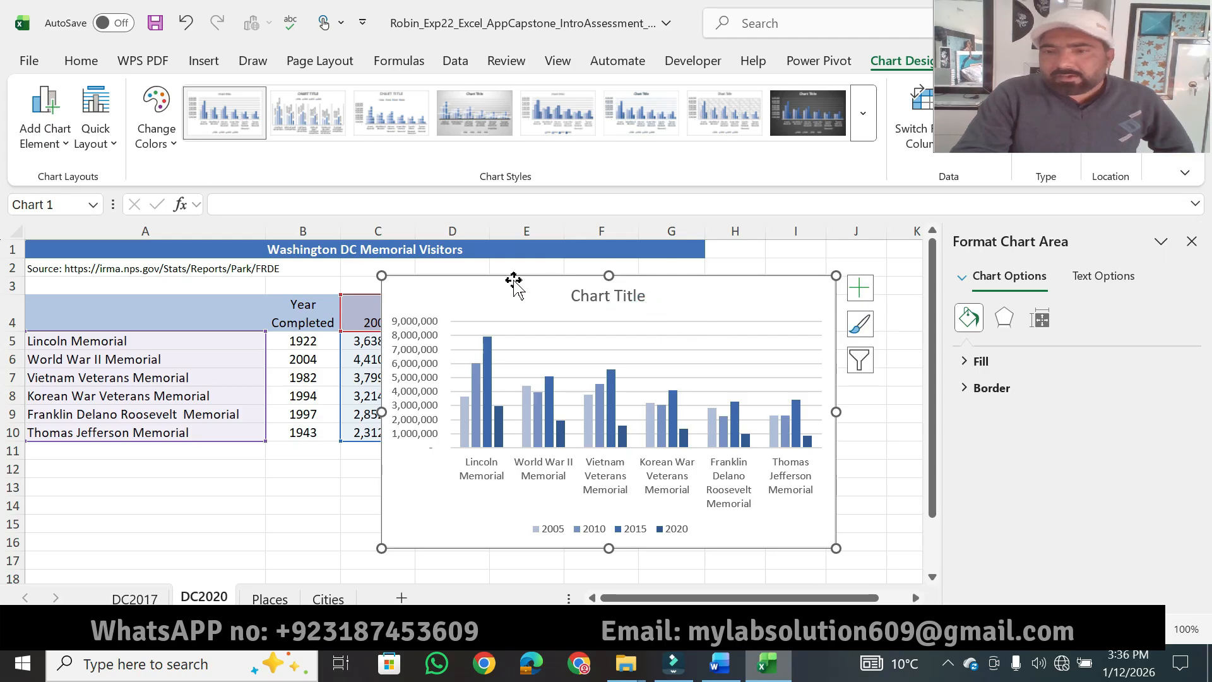
pyautogui.click(967, 362)
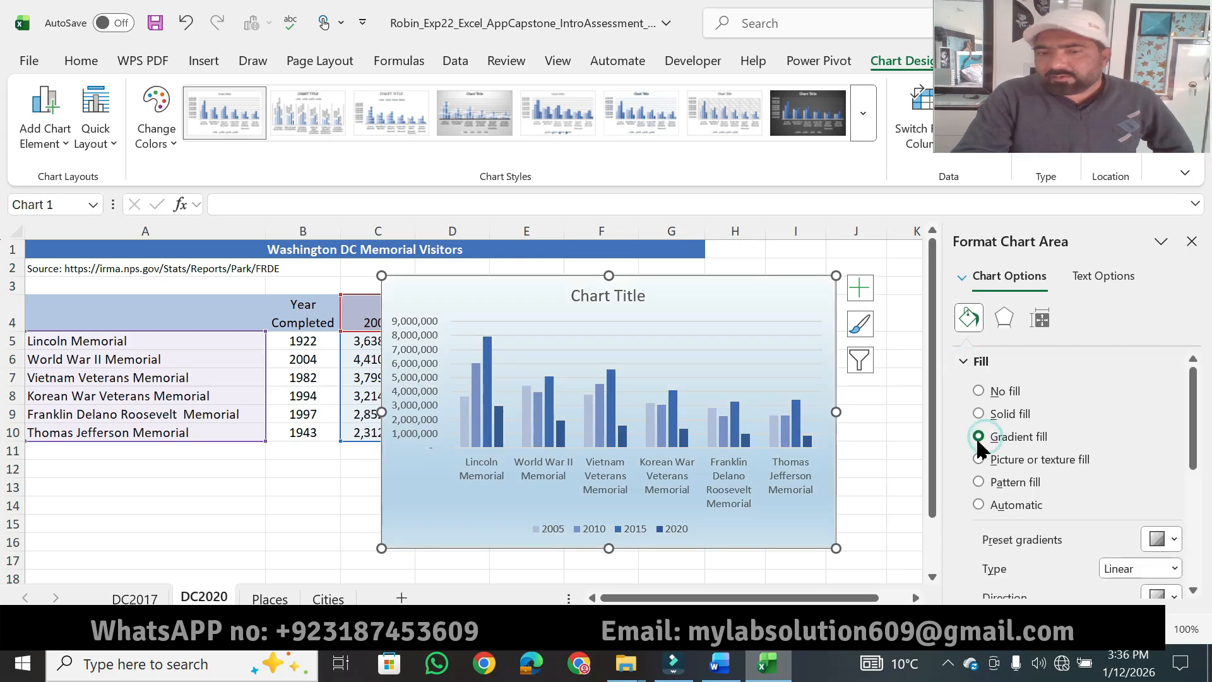
# Switch to Word and highlight "default gradient options" and the points value 4 for step 11.
pyautogui.click(720, 664)
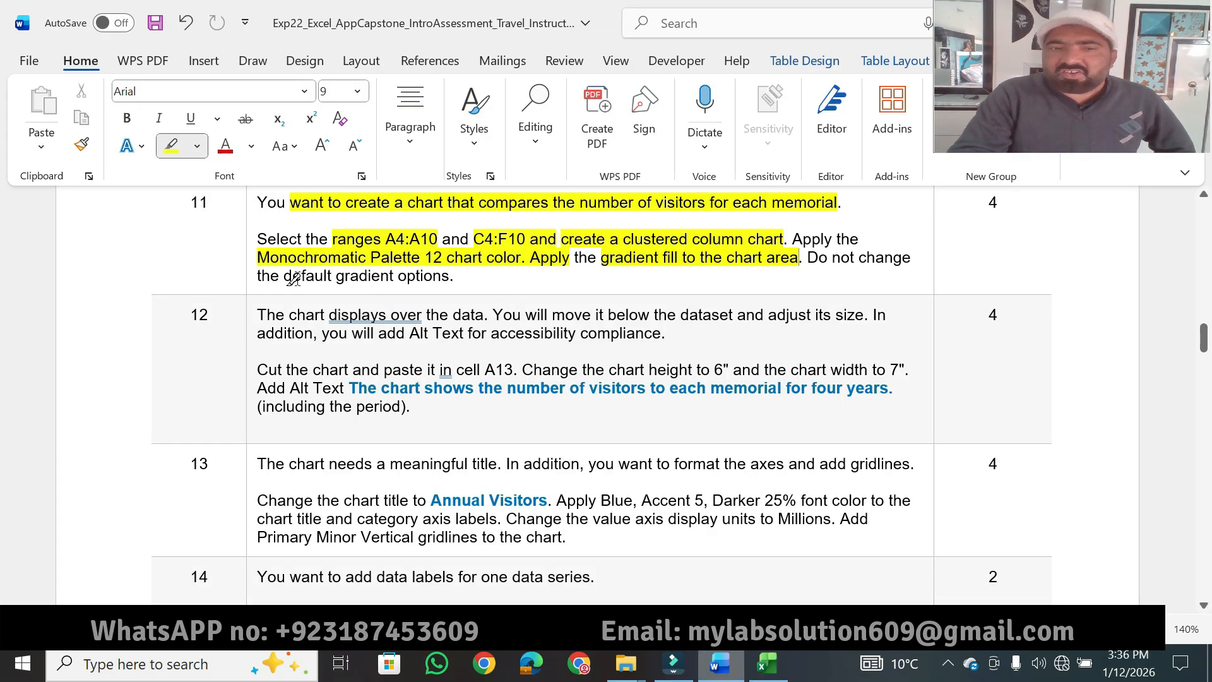
pyautogui.moveTo(293, 281)
pyautogui.mouseDown()
pyautogui.moveTo(448, 281)
pyautogui.moveTo(440, 287)
pyautogui.mouseUp()
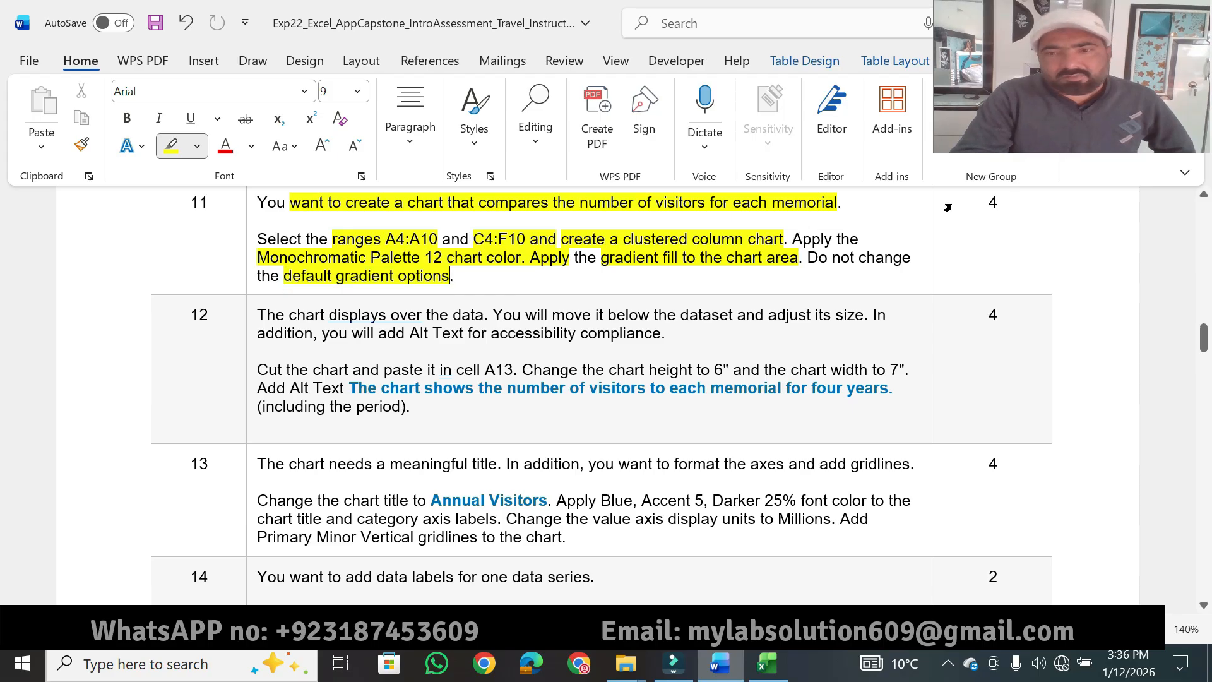
pyautogui.moveTo(987, 203); pyautogui.dragTo(998, 203)
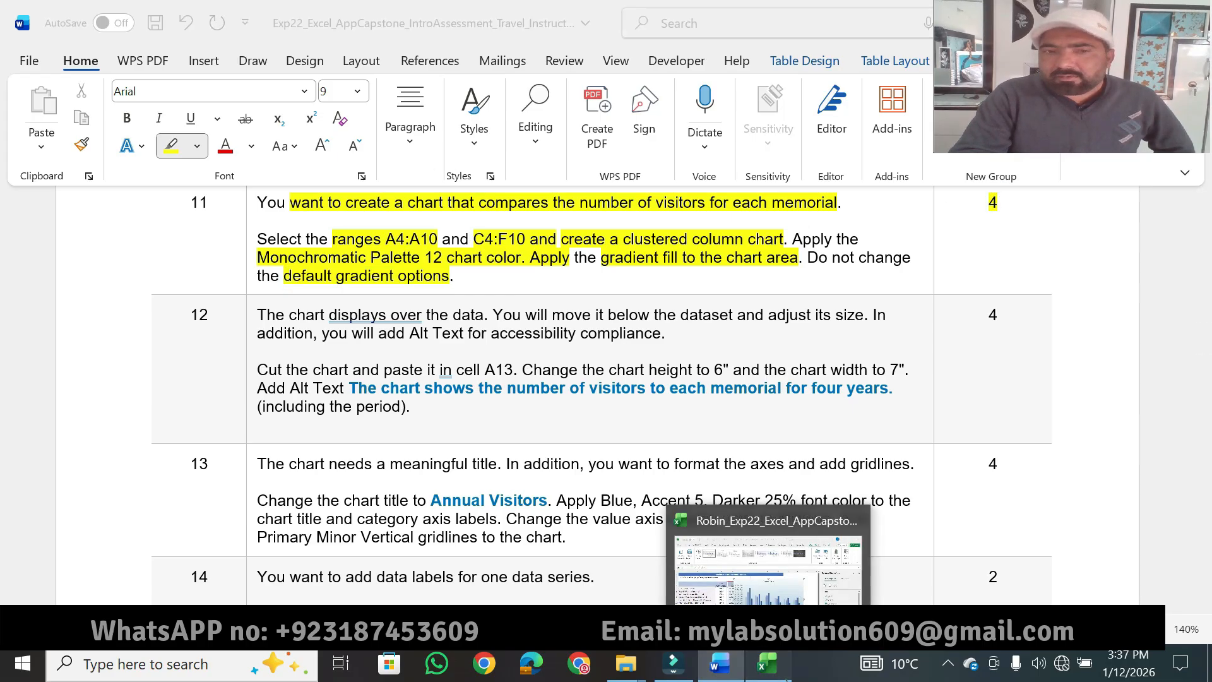
pyautogui.click(767, 556)
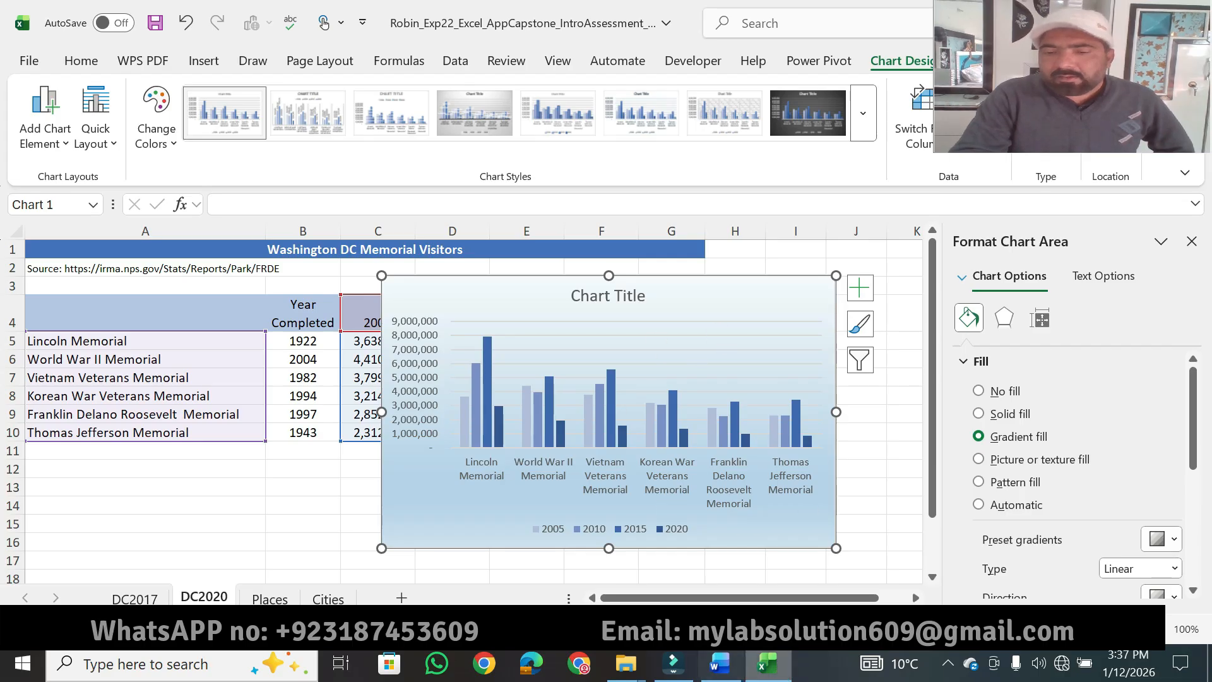
pyautogui.click(718, 670)
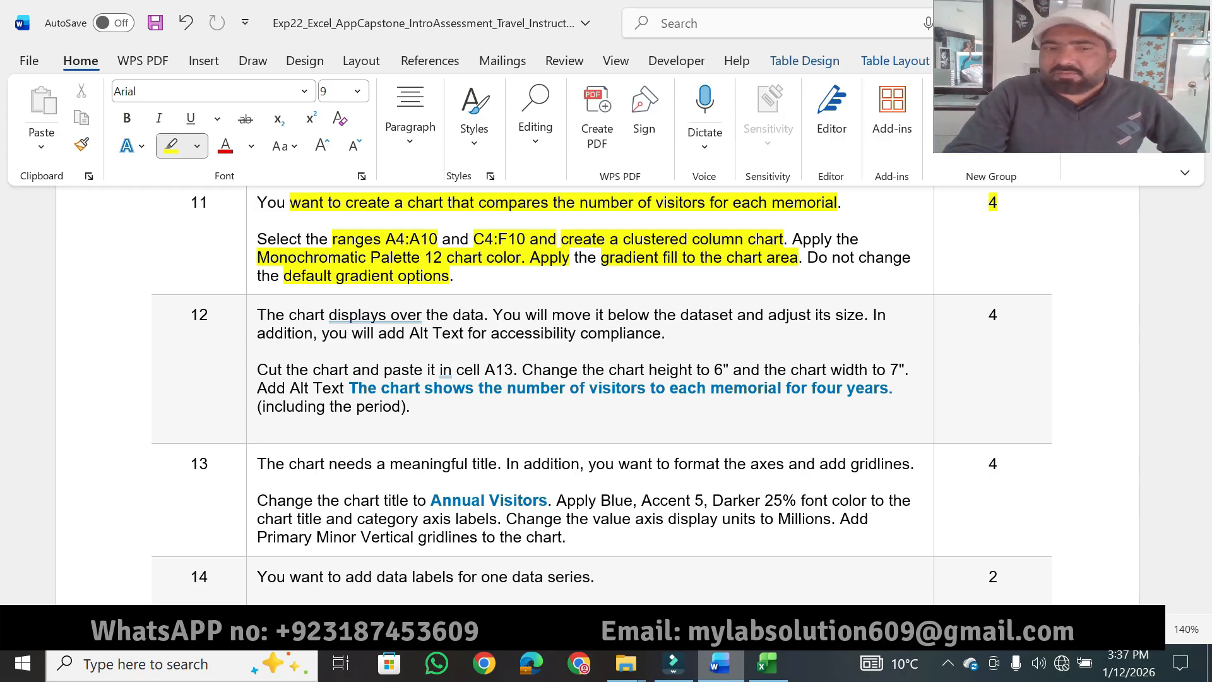
pyautogui.click(767, 663)
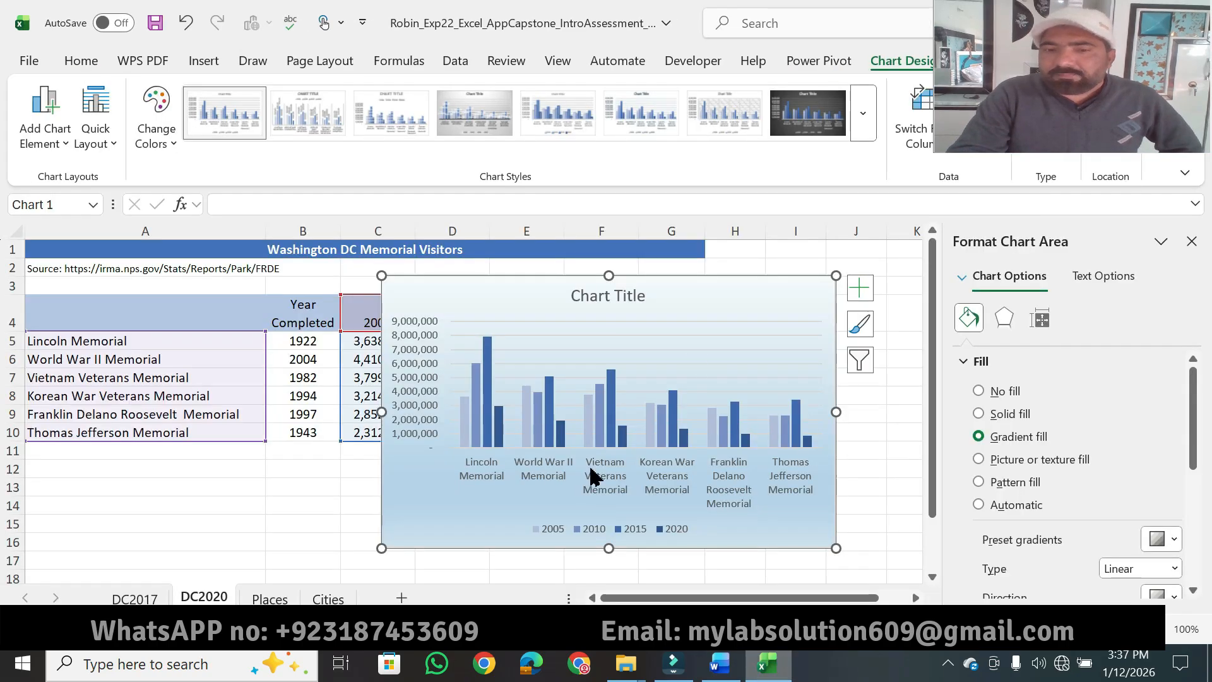
pyautogui.click(719, 664)
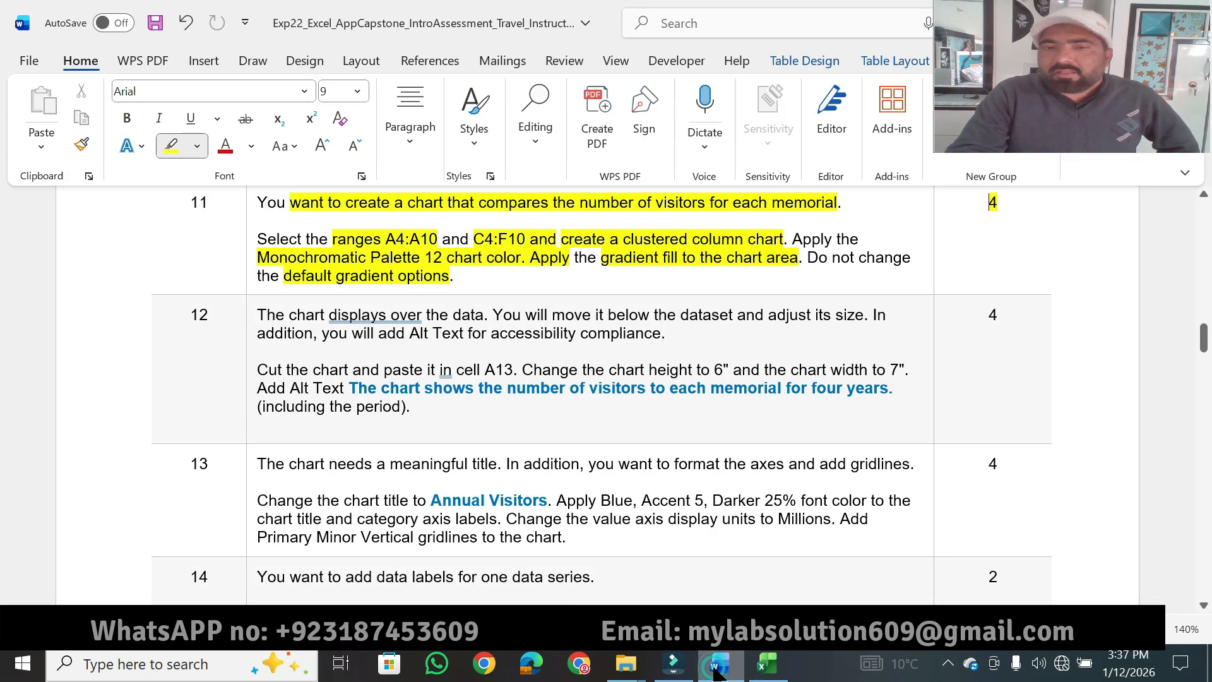
# In Word's step 12, highlight the move, size and Alt Text purpose phrases and the instructions to paste in cell A13 and change the height to 6".
pyautogui.click(1204, 605)
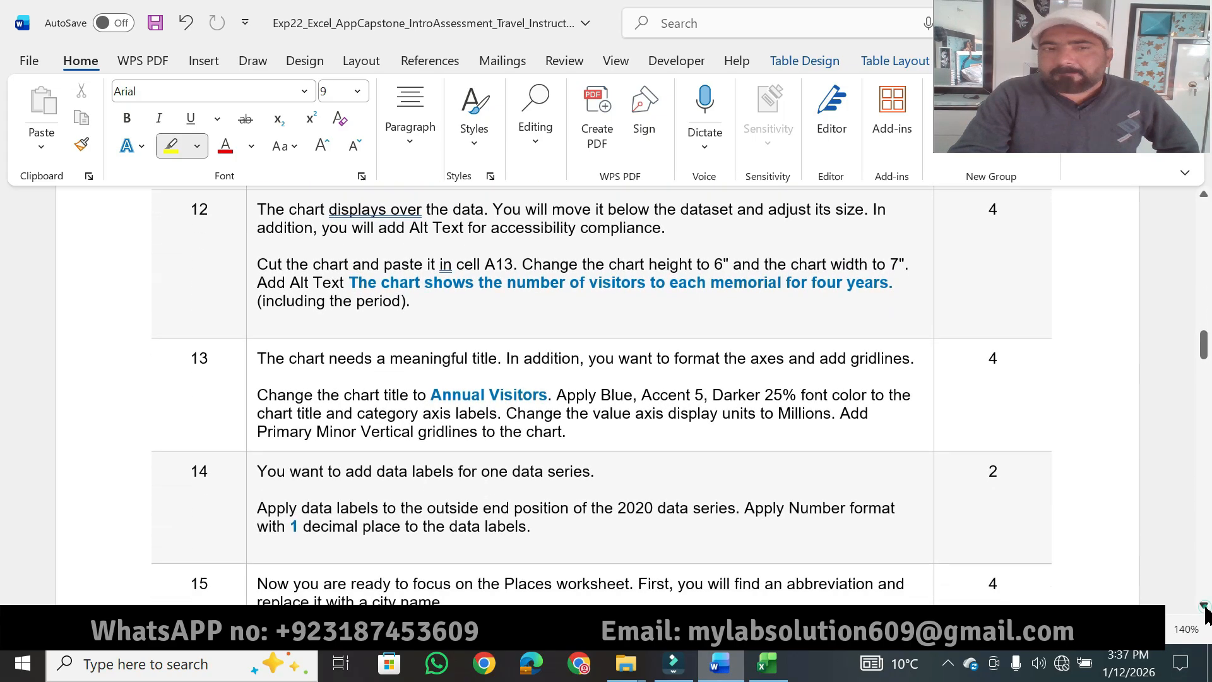
pyautogui.moveTo(259, 209)
pyautogui.mouseDown()
pyautogui.moveTo(888, 207)
pyautogui.moveTo(862, 213)
pyautogui.mouseUp()
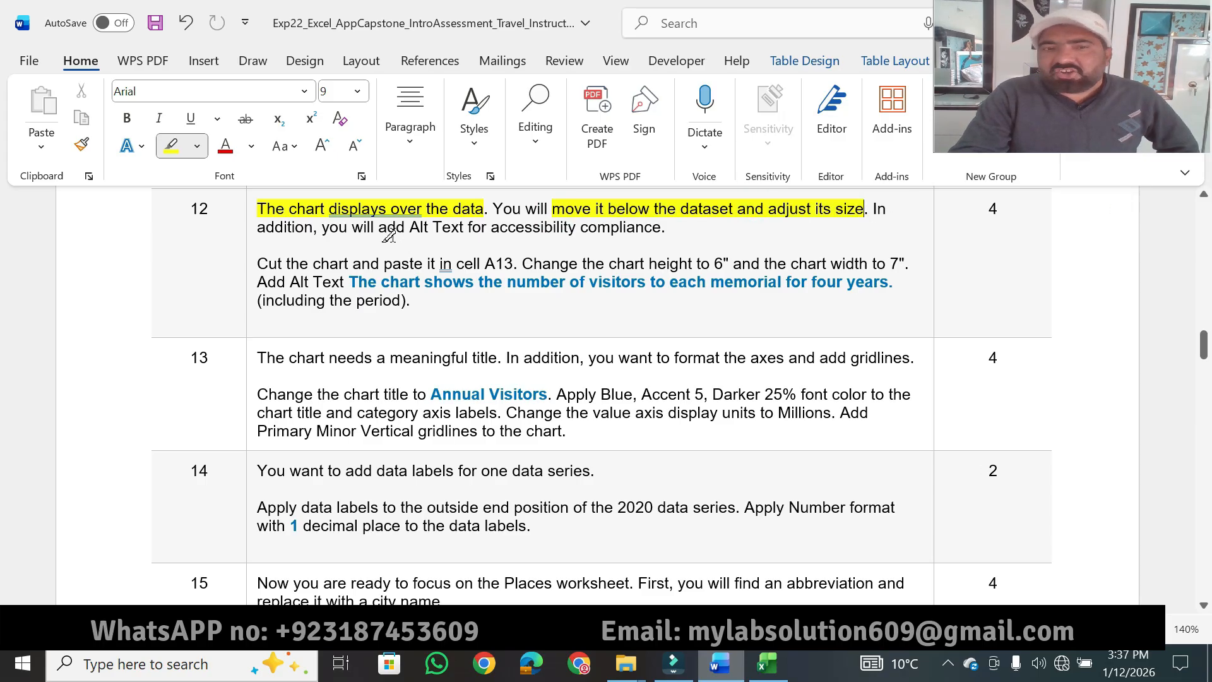
pyautogui.moveTo(379, 228); pyautogui.dragTo(660, 222)
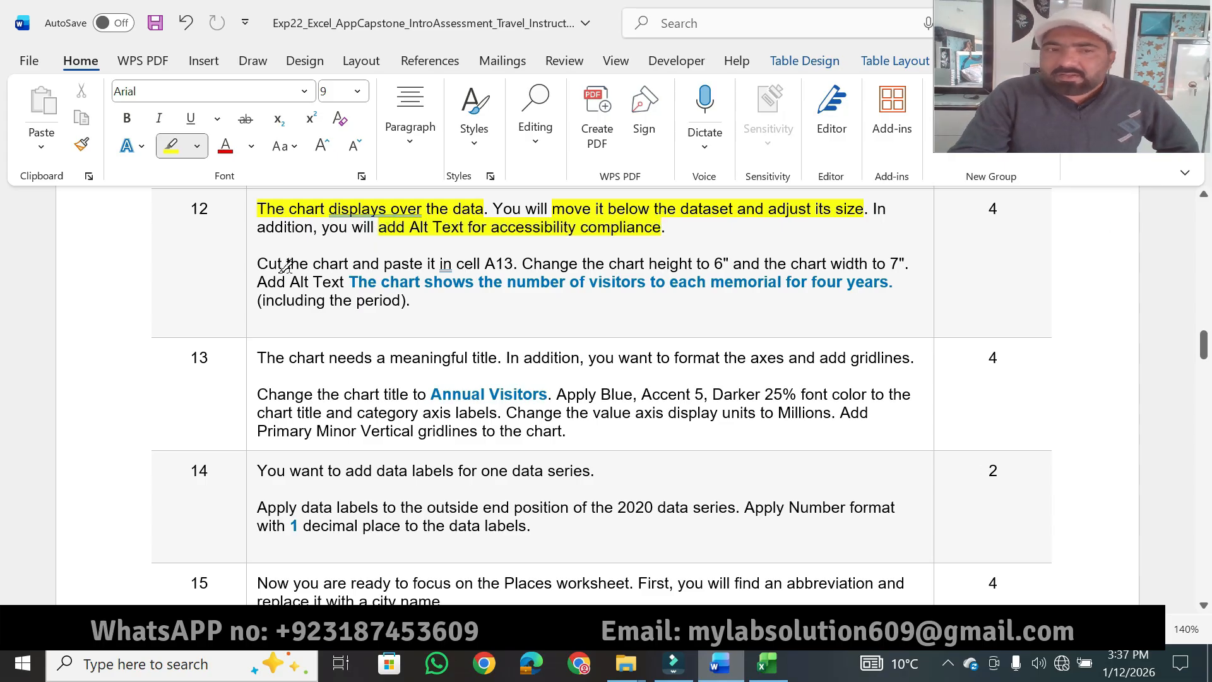
pyautogui.moveTo(259, 264)
pyautogui.mouseDown()
pyautogui.moveTo(402, 253)
pyautogui.moveTo(751, 264)
pyautogui.mouseUp()
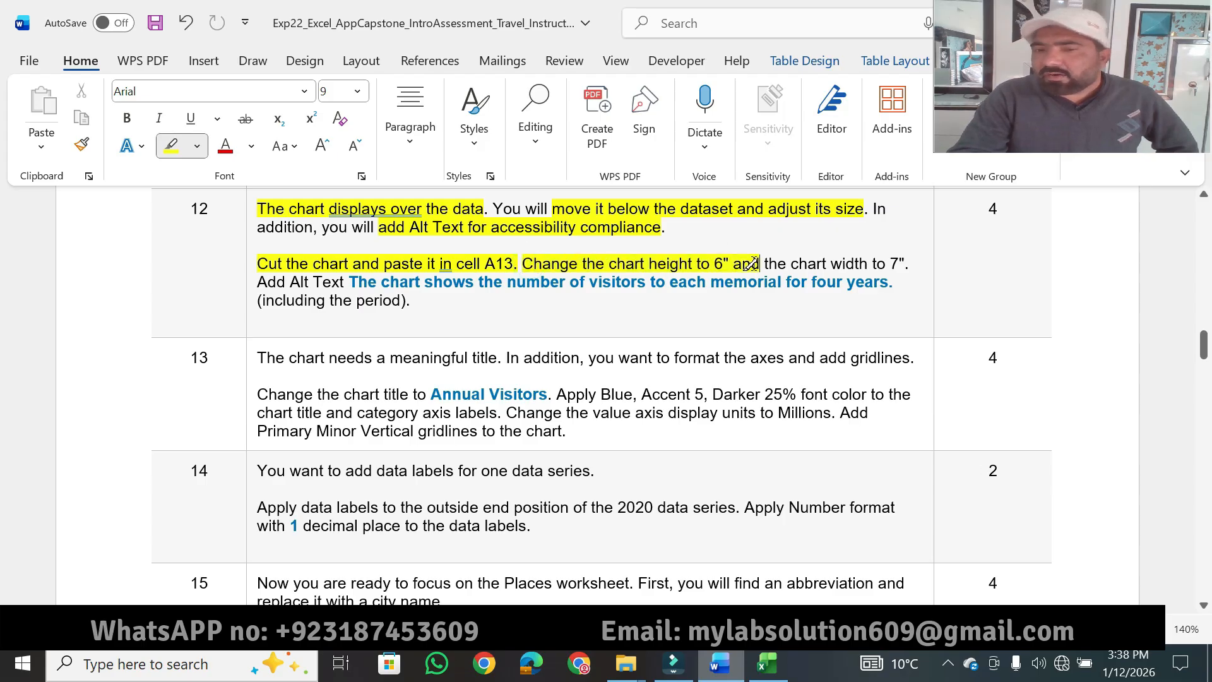
pyautogui.moveTo(796, 267); pyautogui.dragTo(923, 260)
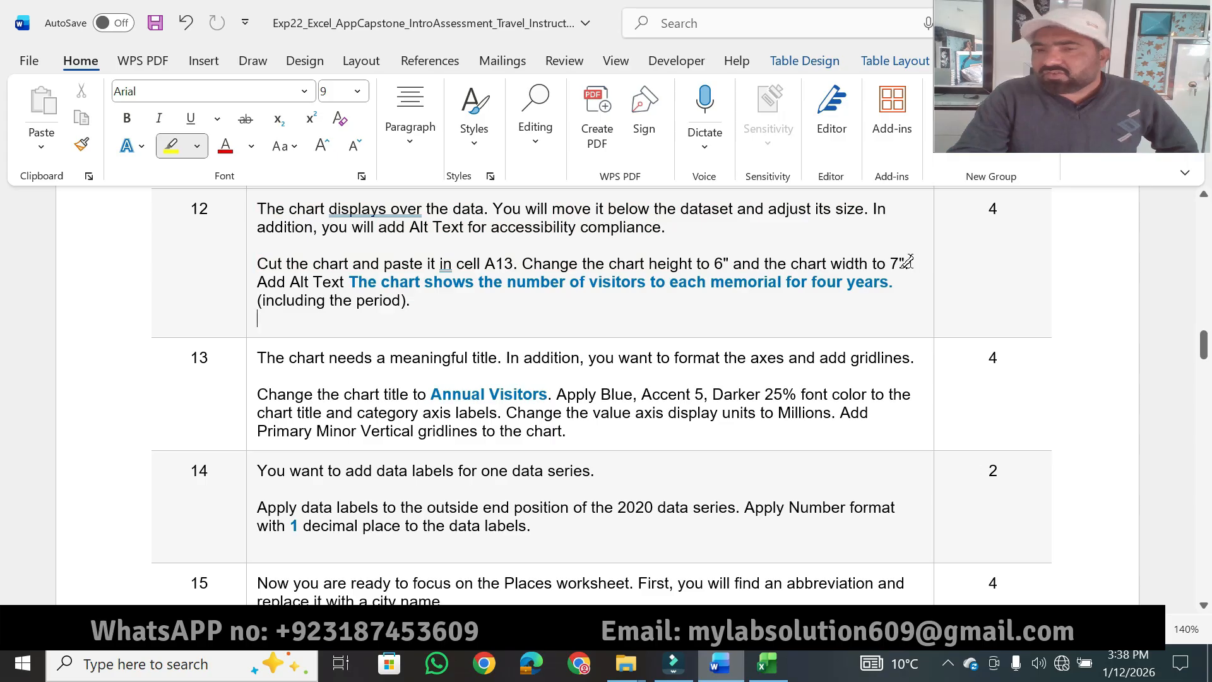
pyautogui.click(911, 262)
pyautogui.hotkey('ctrl', 'z')
pyautogui.click(910, 262)
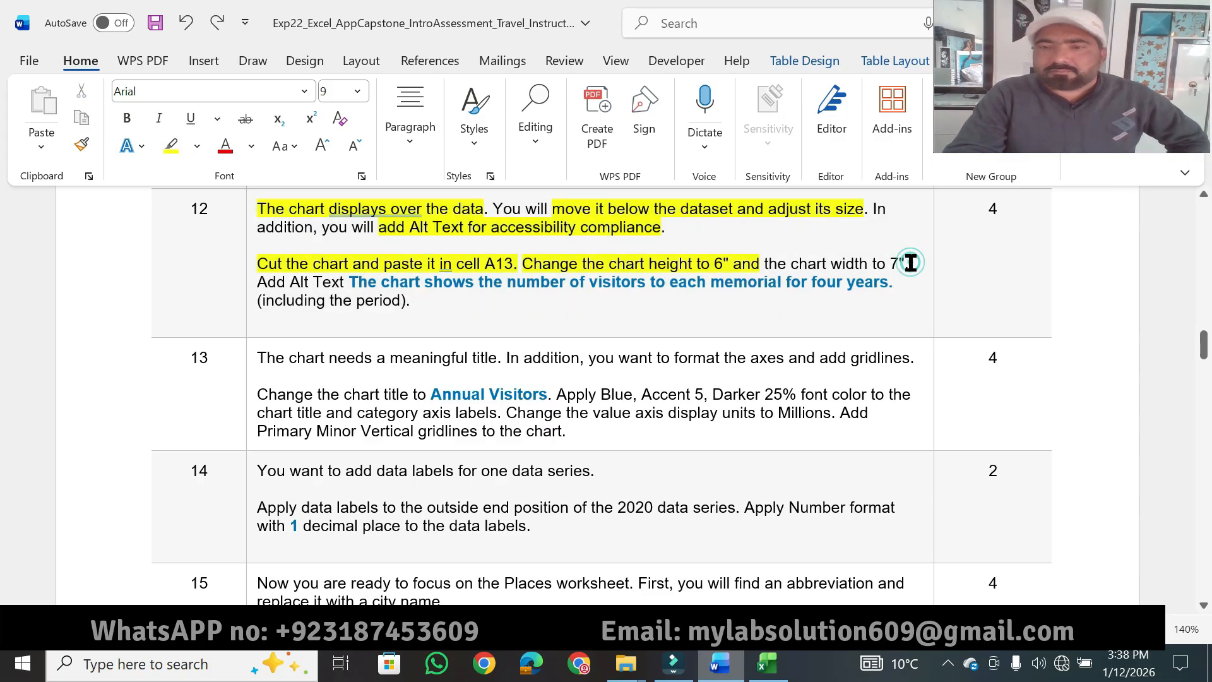
# Turn the yellow text highlighter back on and highlight "chart width to 7" in step 12.
pyautogui.click(169, 146)
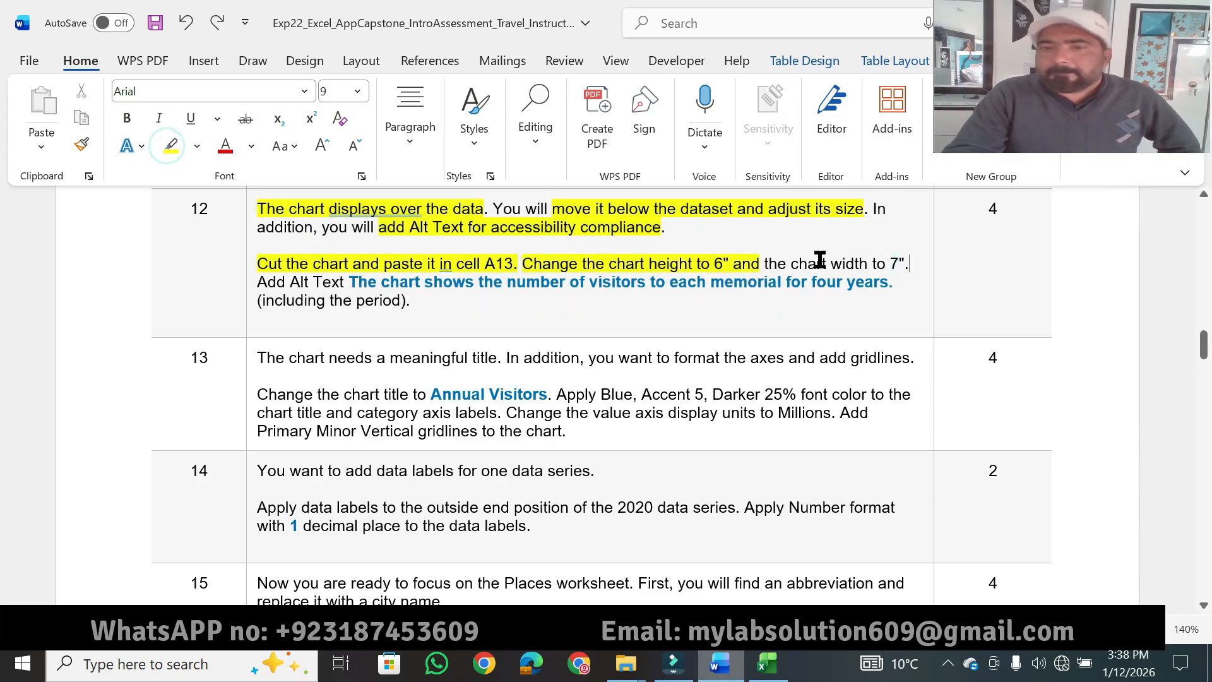
pyautogui.click(166, 144)
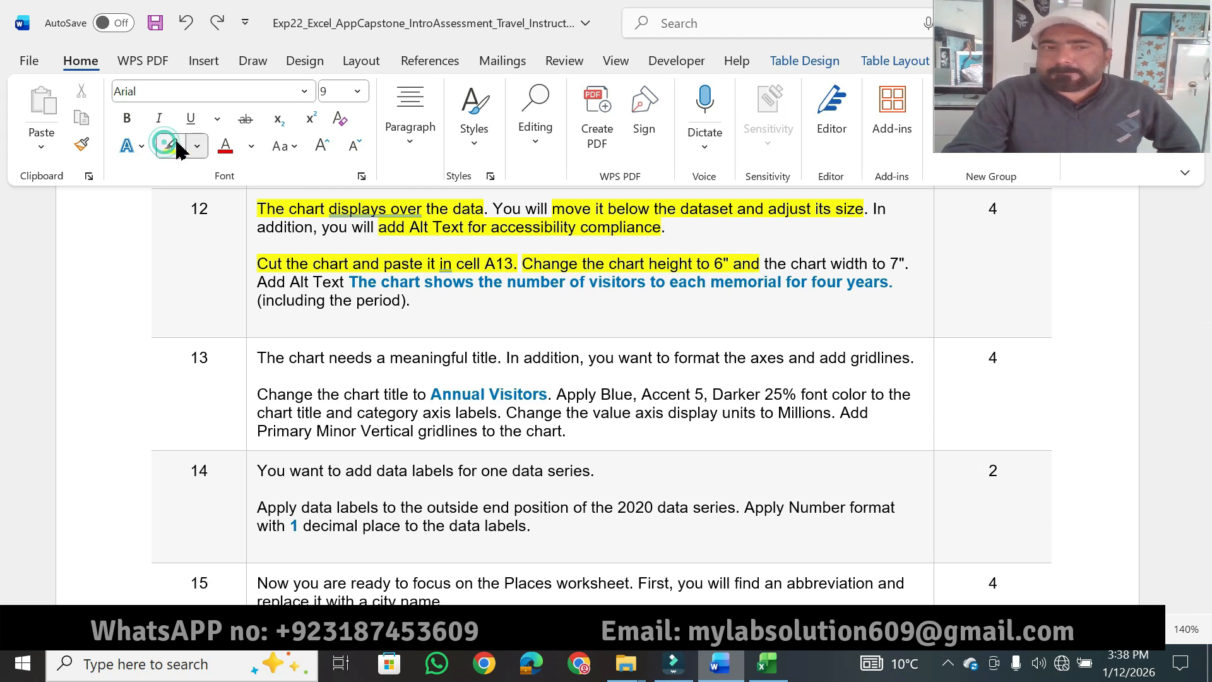
pyautogui.moveTo(797, 265); pyautogui.dragTo(899, 264)
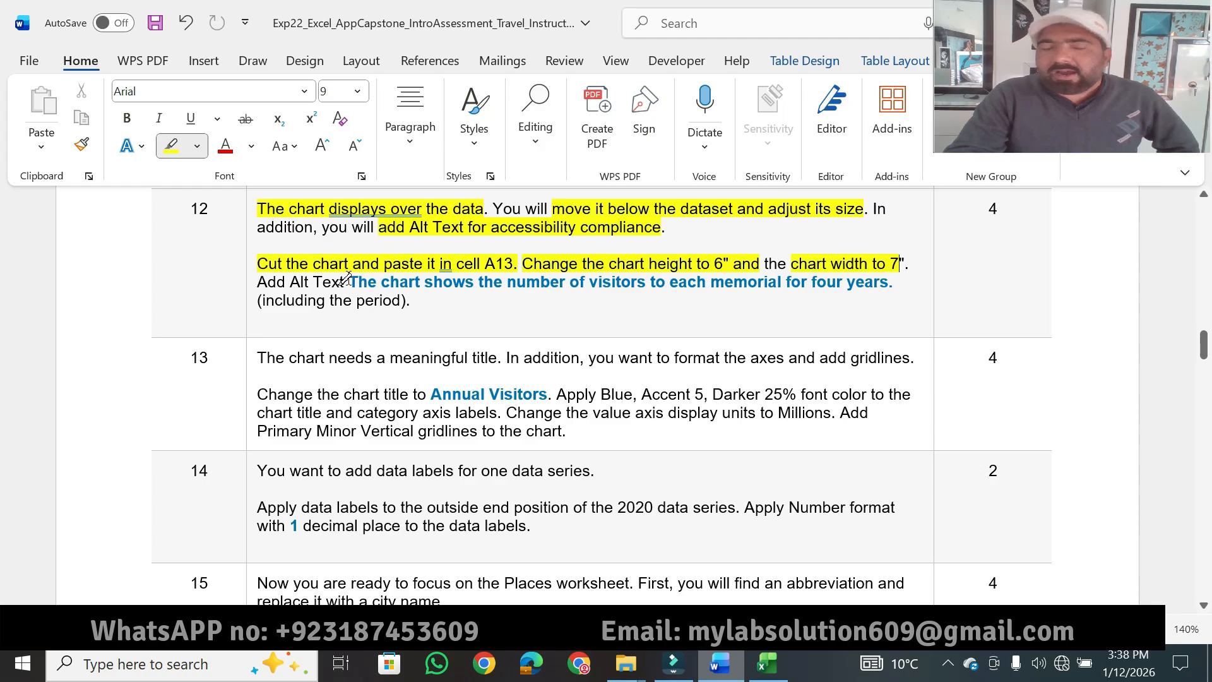
pyautogui.moveTo(344, 282); pyautogui.dragTo(584, 306)
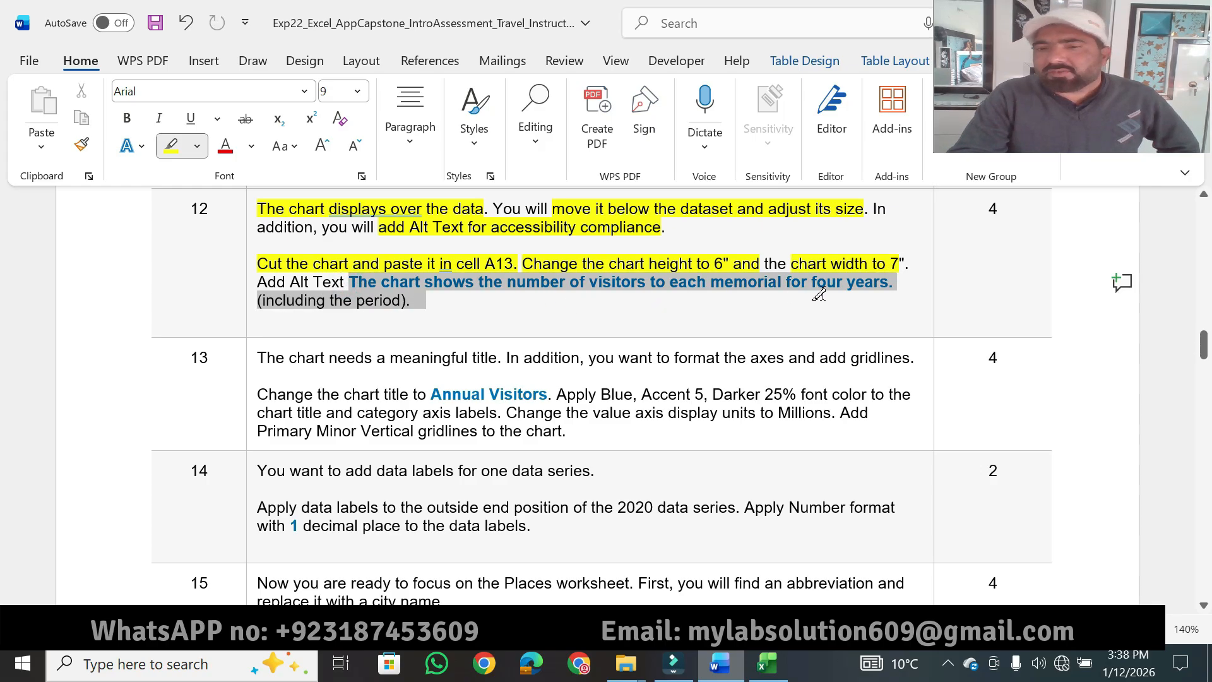
pyautogui.moveTo(895, 289)
pyautogui.mouseDown()
pyautogui.moveTo(936, 284)
pyautogui.moveTo(890, 283)
pyautogui.mouseUp()
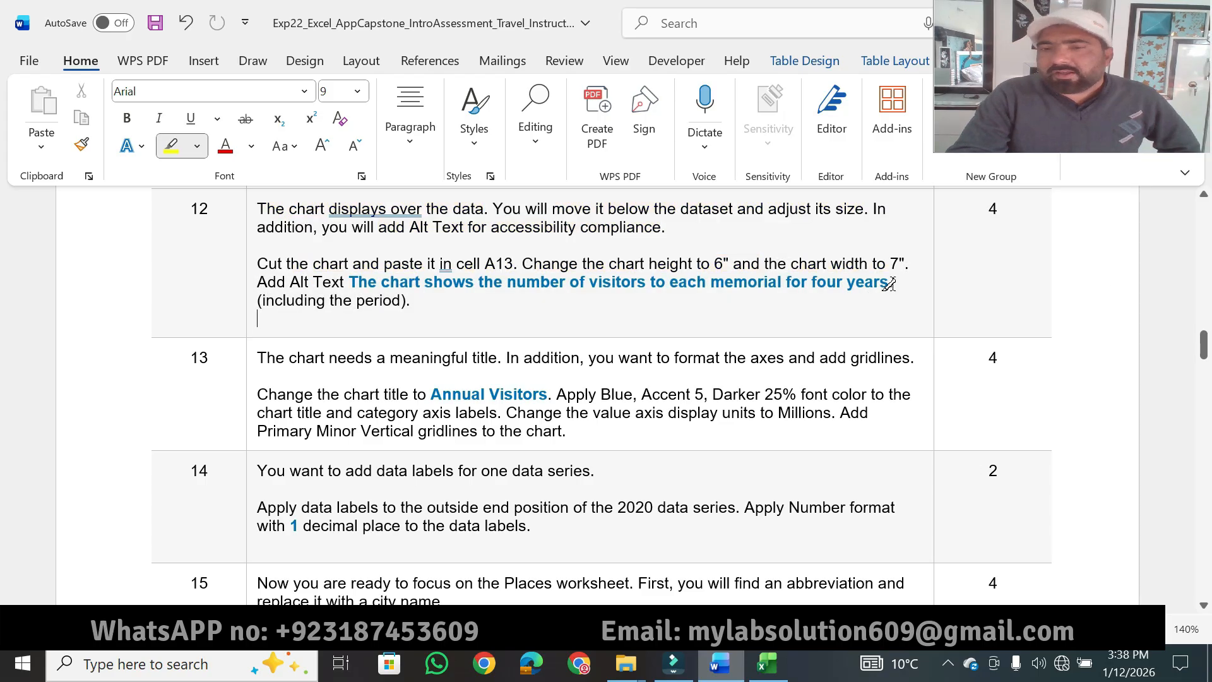
pyautogui.hotkey('ctrl', 'z')
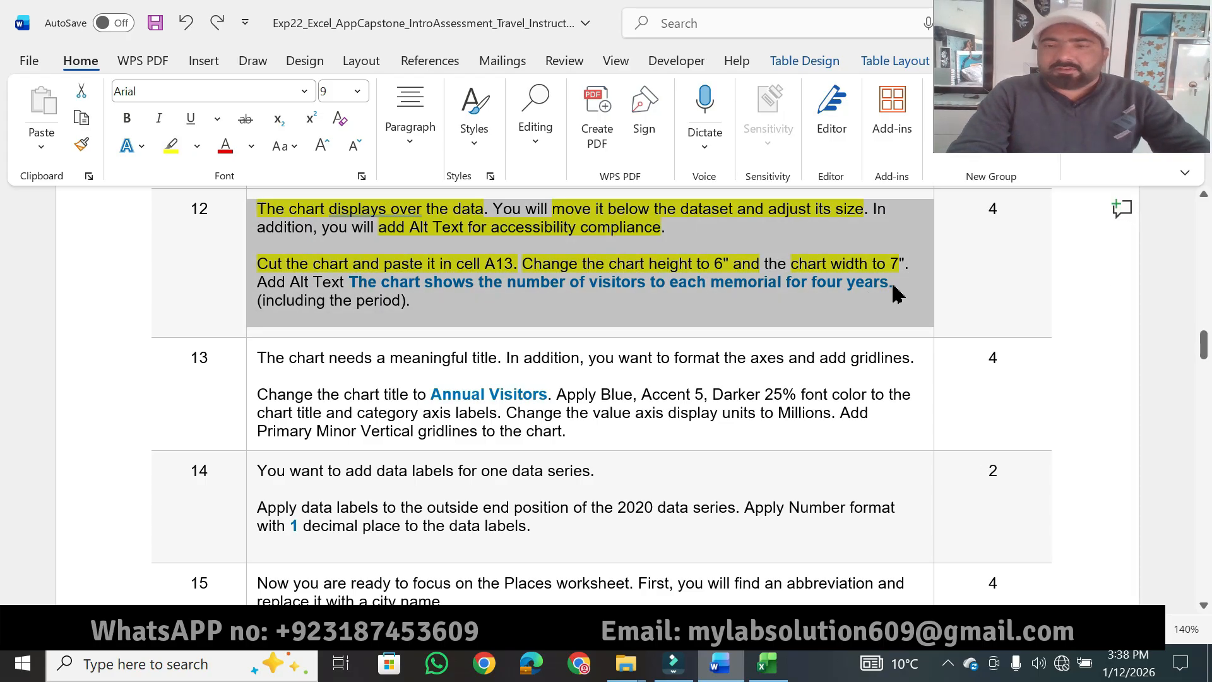
pyautogui.click(894, 286)
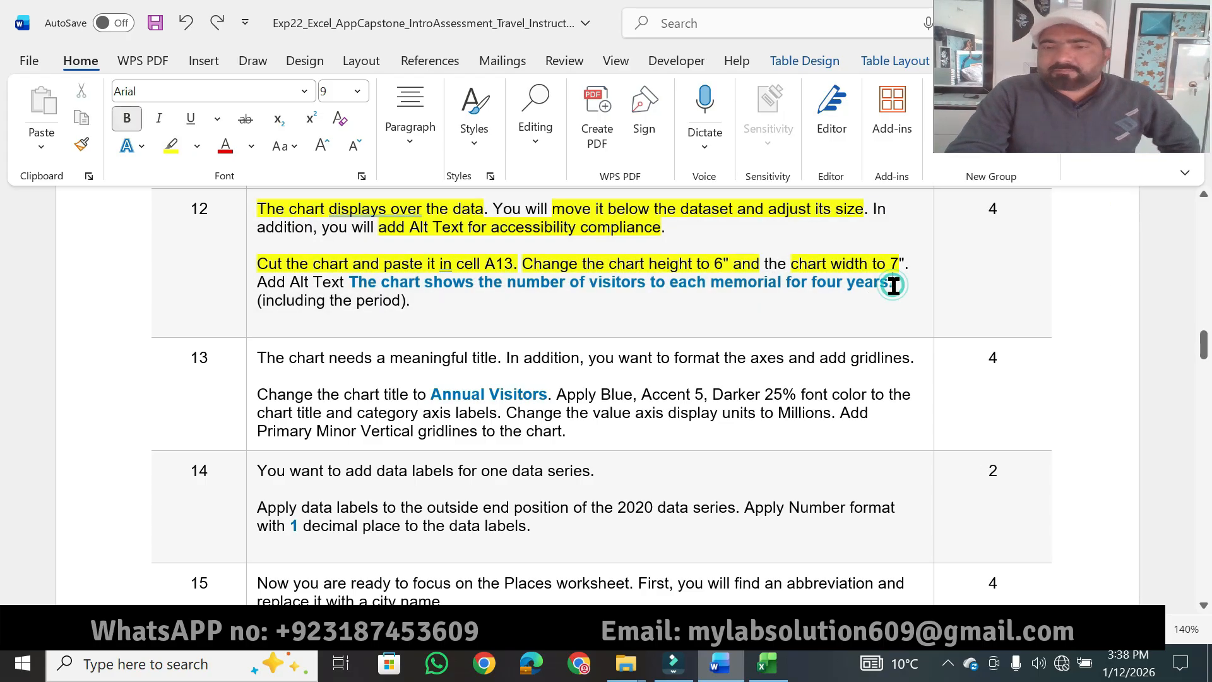
# Highlight the Alt Text sentence "The chart shows the number of visitors to each memorial for four years." and step 12's points value 4.
pyautogui.click(166, 150)
pyautogui.moveTo(348, 281); pyautogui.dragTo(898, 286)
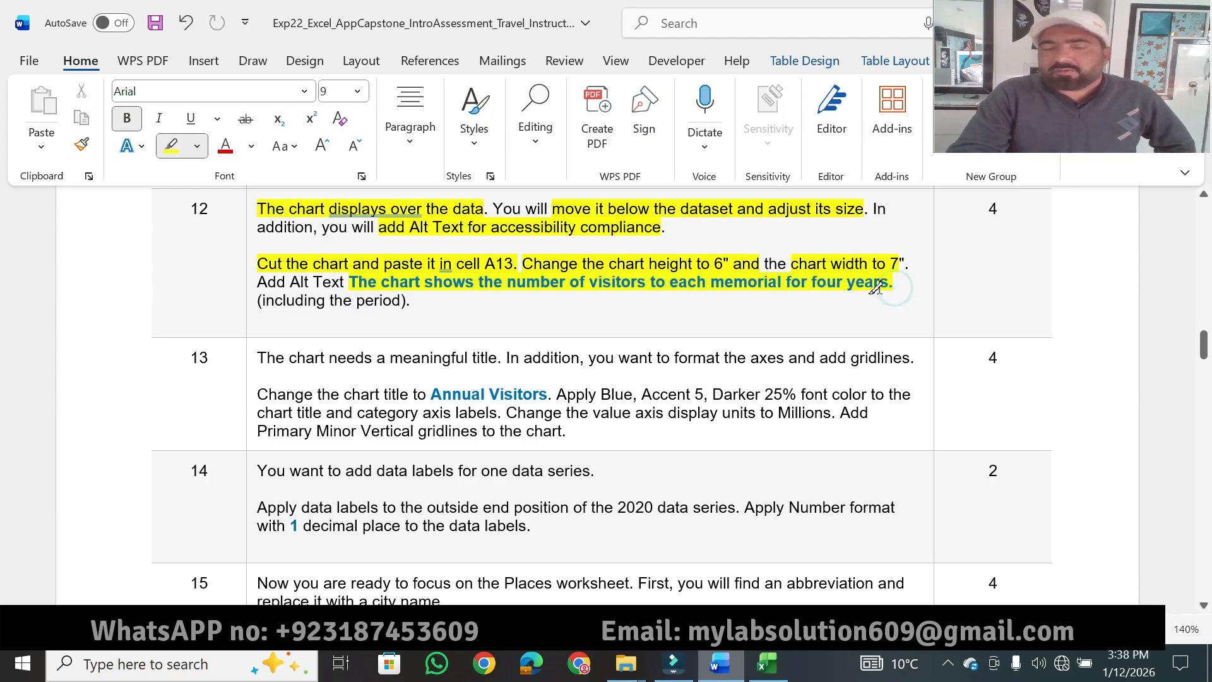
pyautogui.moveTo(999, 210); pyautogui.dragTo(988, 210)
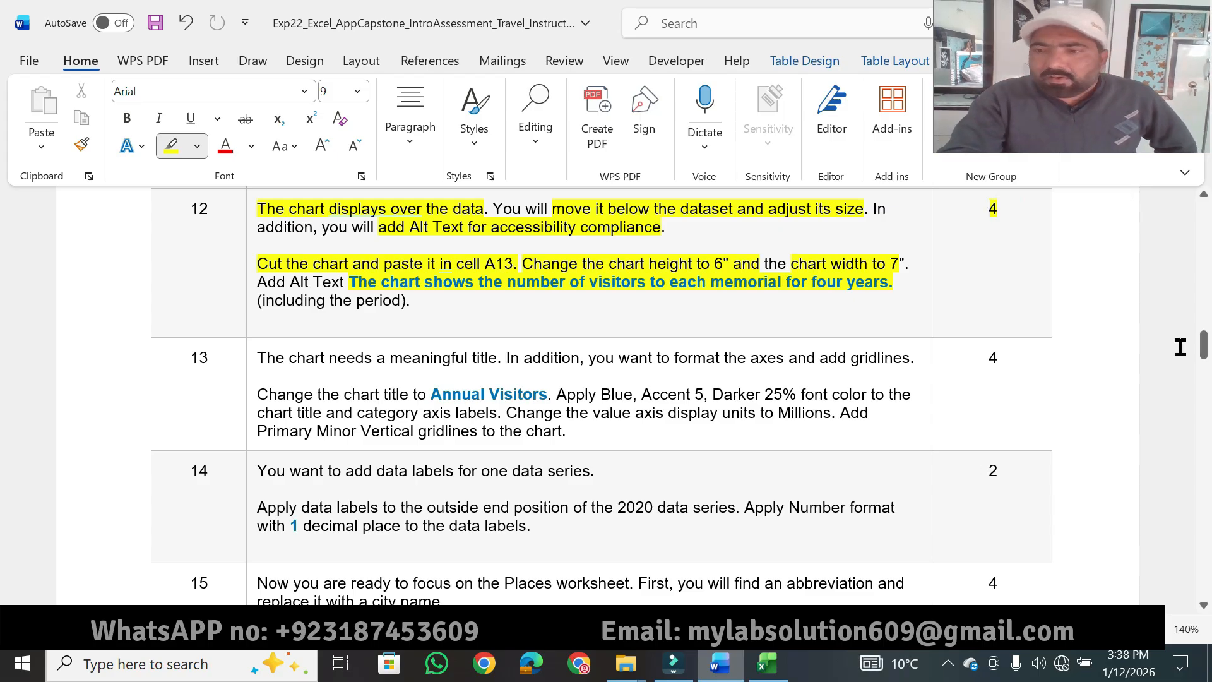
# Review the highlighted project description and steps 6 to 9 of the instructions, and return to the start of the document.
pyautogui.moveTo(1203, 357); pyautogui.dragTo(1206, 233)
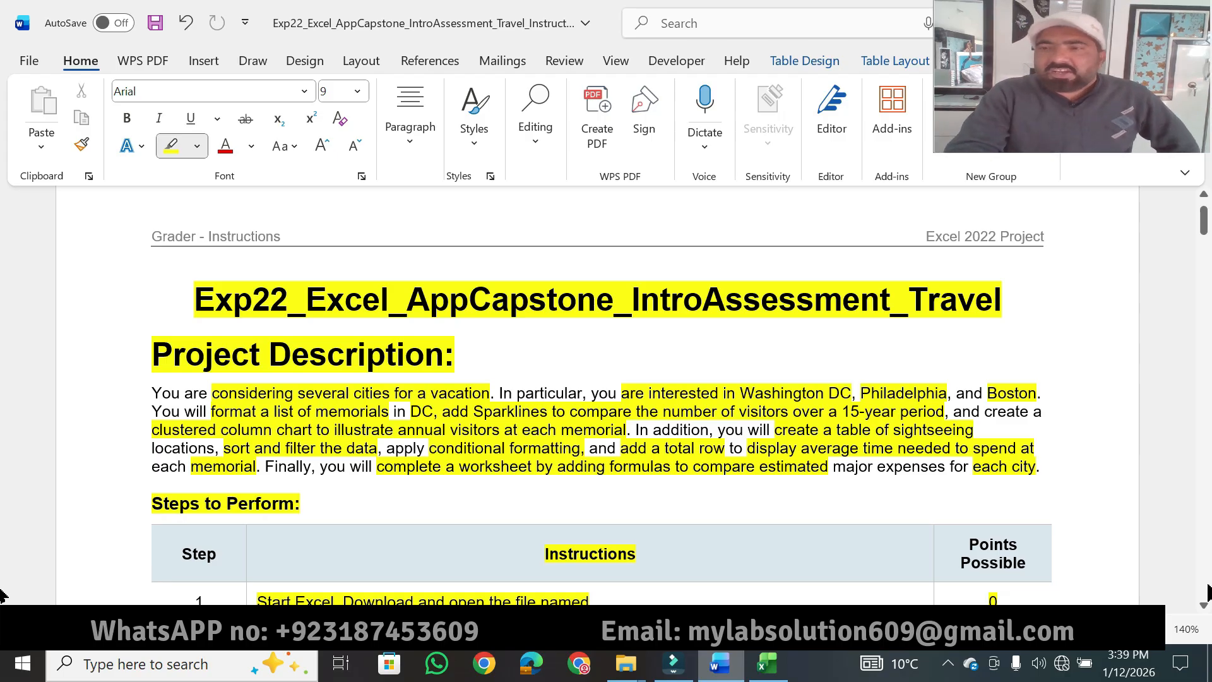
pyautogui.moveTo(1204, 230); pyautogui.dragTo(1195, 281)
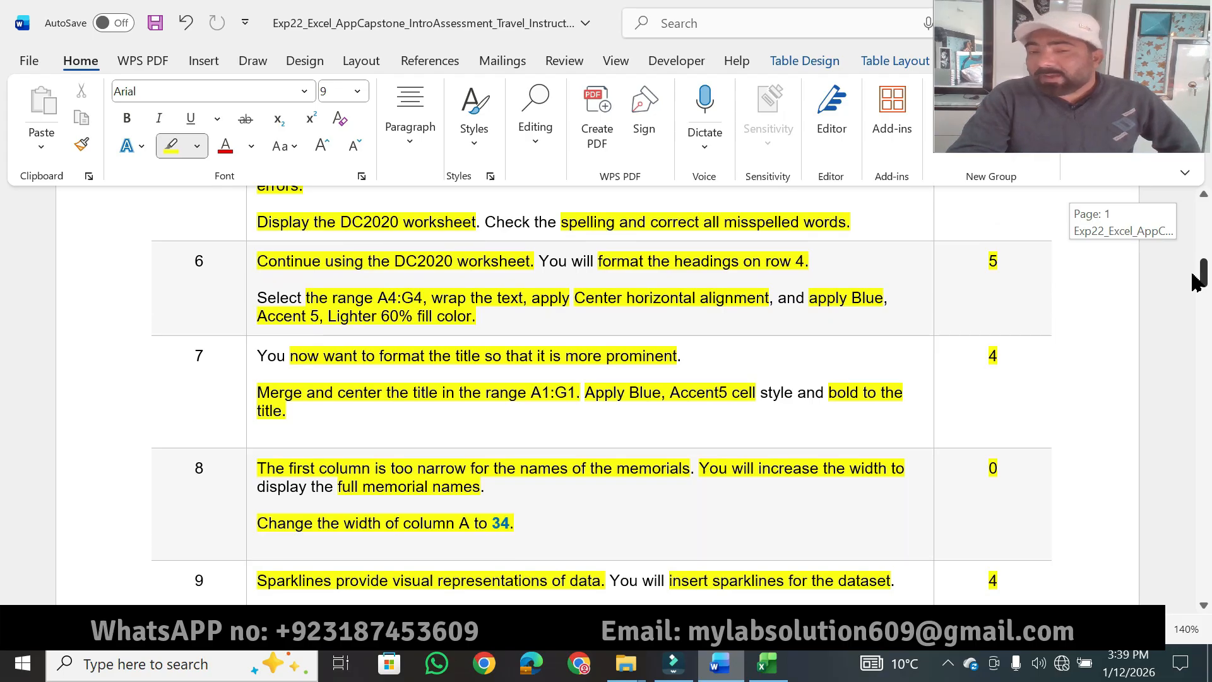
pyautogui.moveTo(1195, 280); pyautogui.dragTo(1195, 292)
pyautogui.scroll(-1, 1195, 296)
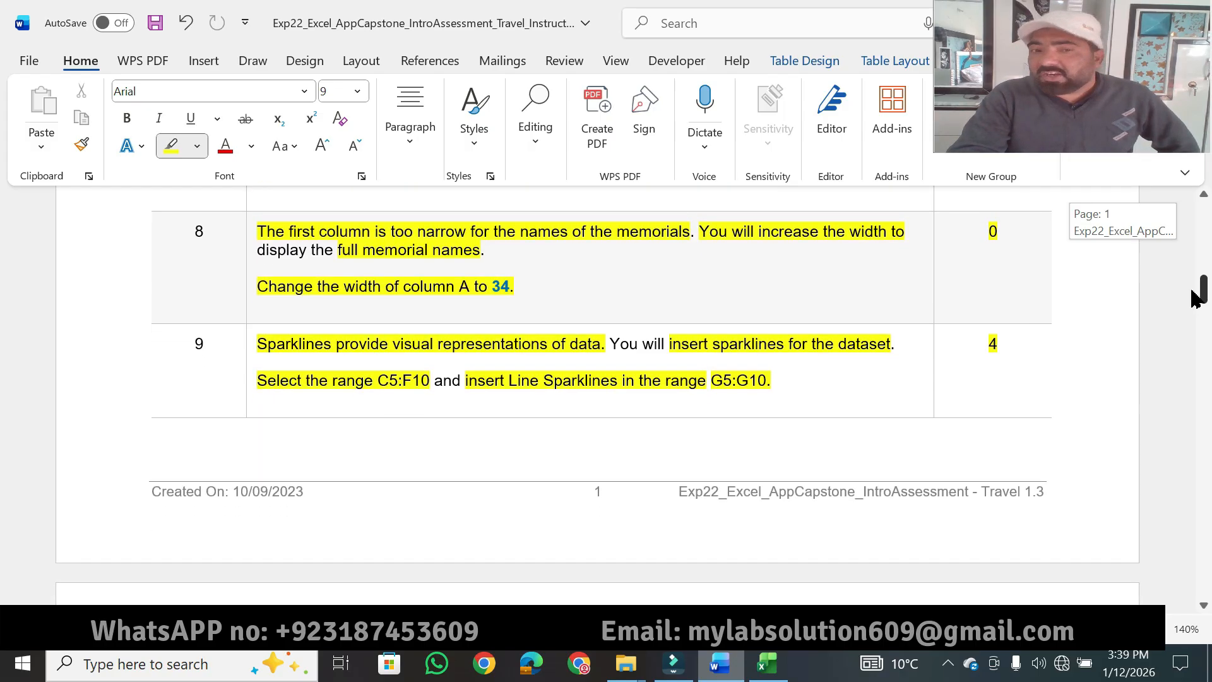
pyautogui.scroll(-2, 1195, 298)
pyautogui.scroll(-1, 1195, 305)
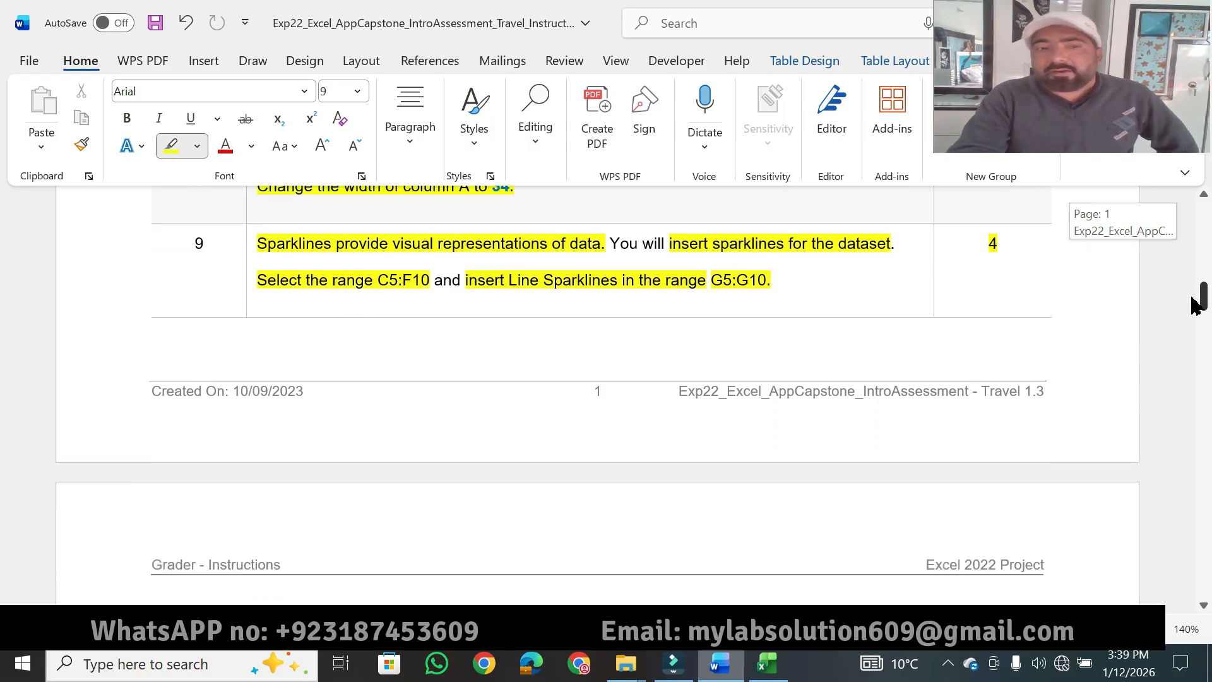
pyautogui.scroll(-1, 1195, 305)
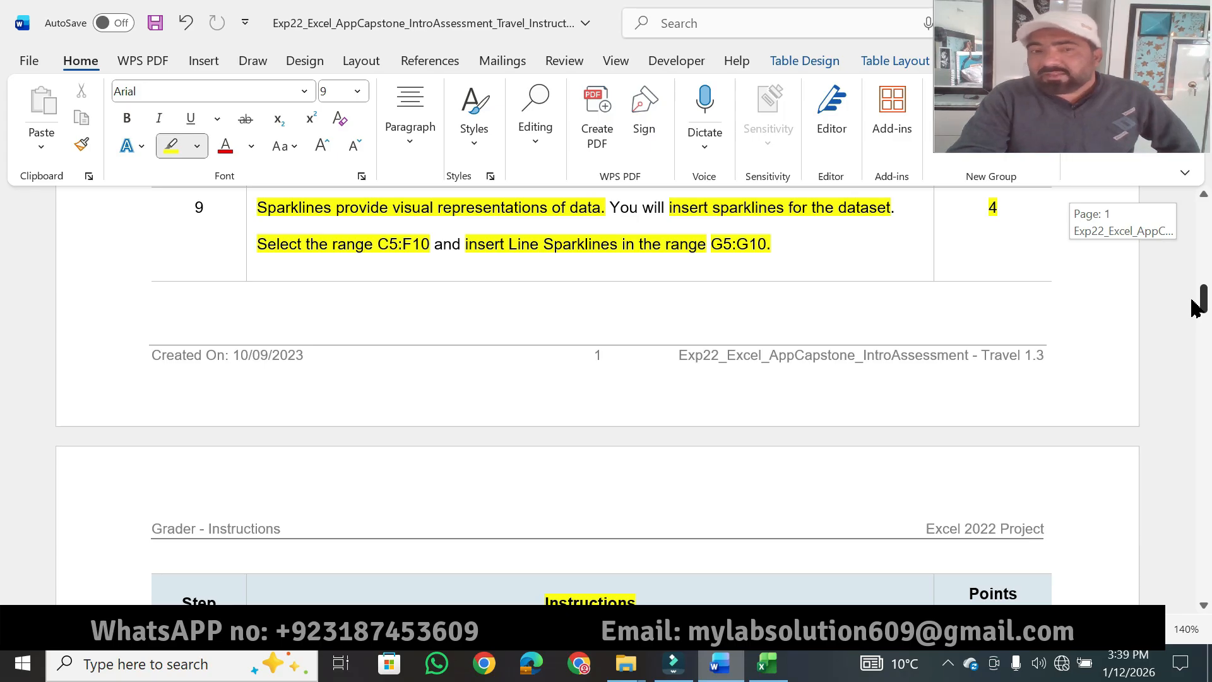
pyautogui.moveTo(1196, 309); pyautogui.dragTo(1207, 226)
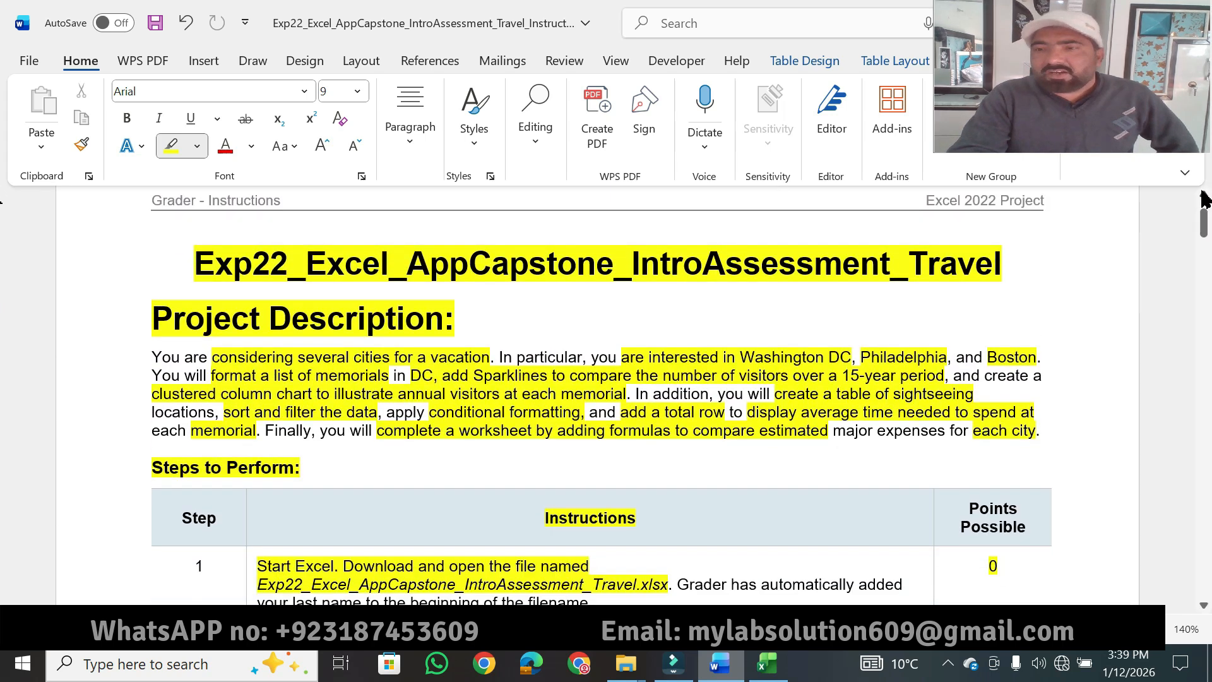
pyautogui.click(1204, 195)
pyautogui.click(1204, 194)
pyautogui.click(1204, 195)
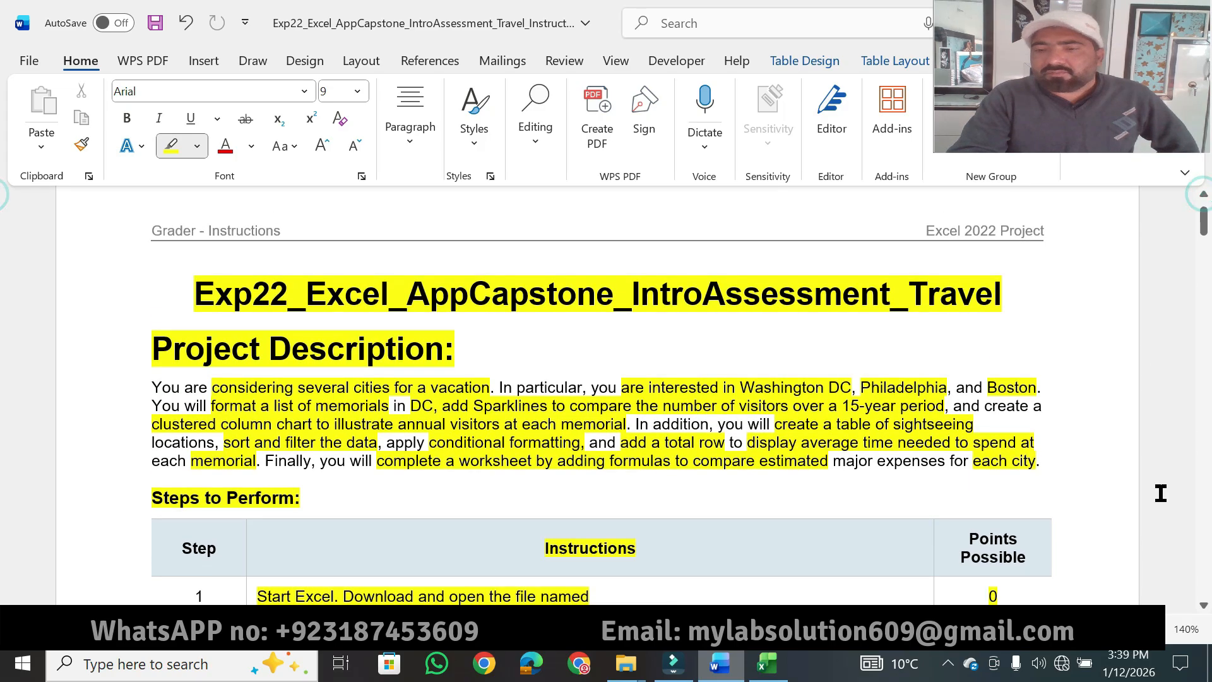